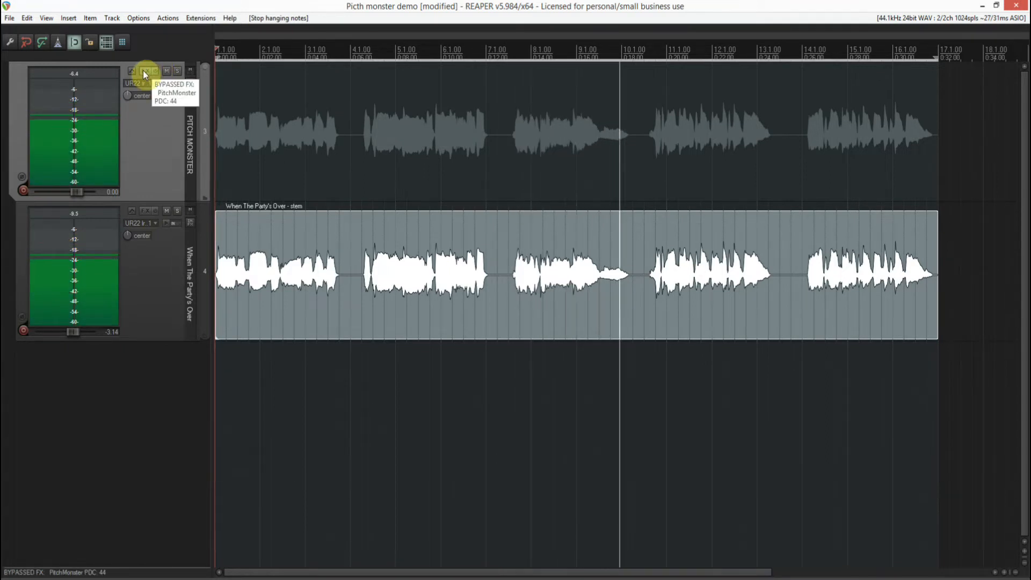
Stop playback, open the PitchMonster effect on the PITCH MONSTER track and switch off its bypass
key(space)
click(143, 70)
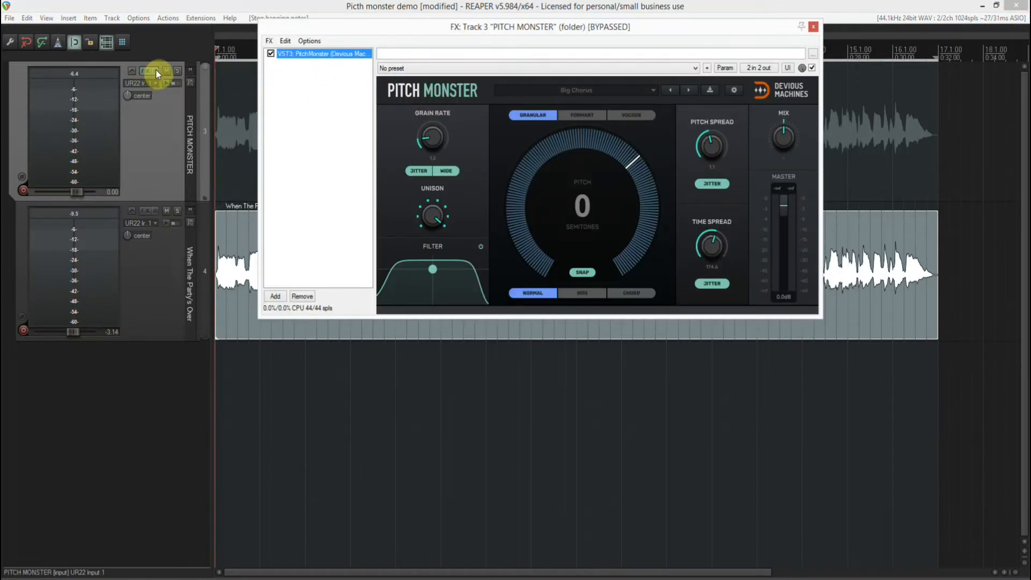
click(155, 71)
Browse PitchMonster's factory preset categories, including Chorus and ADT, without loading a different preset
click(626, 92)
mouse_move(549, 102)
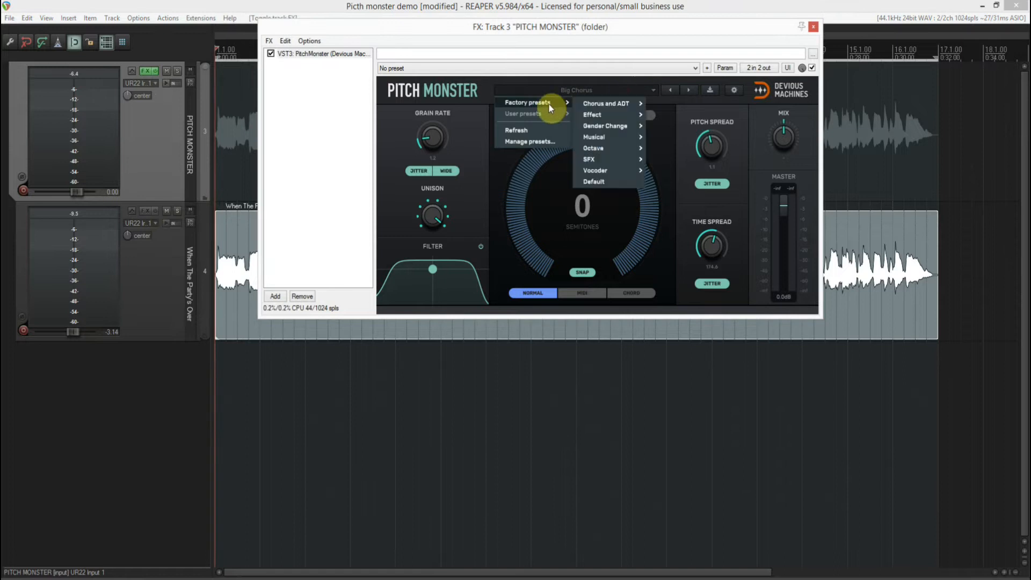
mouse_move(606, 104)
click(710, 106)
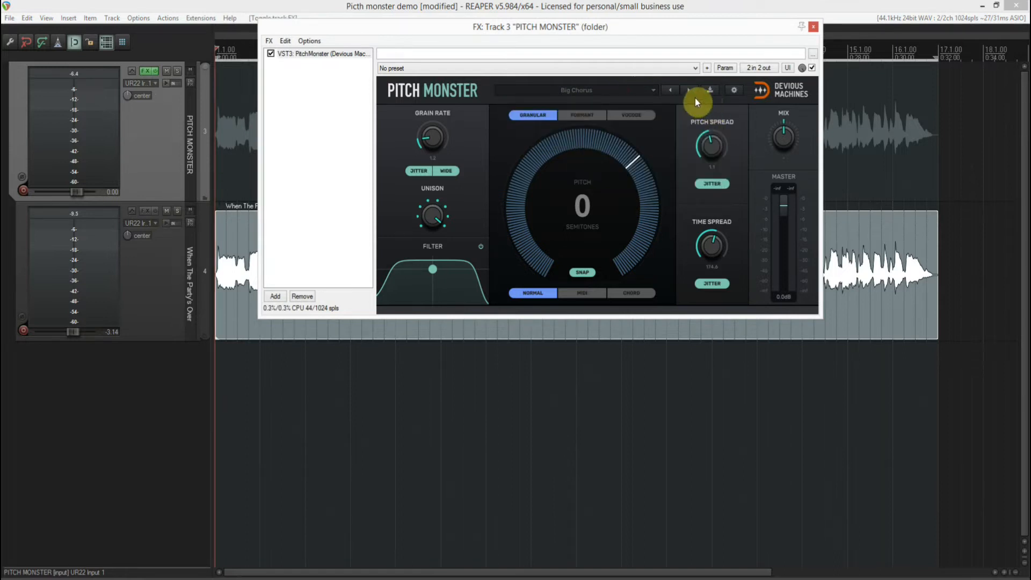
Play the vocal and audition the Big Chorus and Double Tracking presets, turning the mix toward dry on each
key(space)
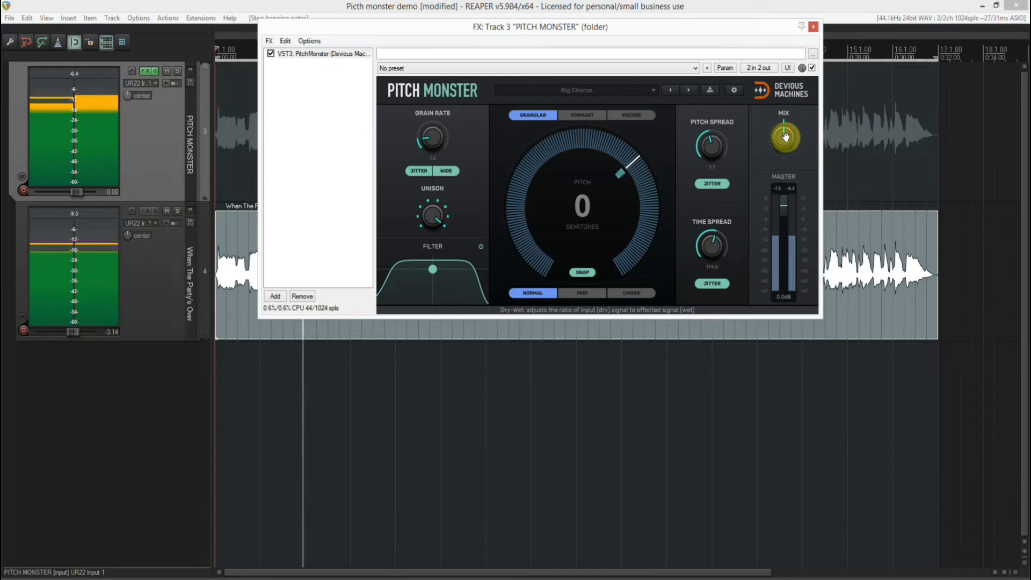
drag(786, 137, 785, 186)
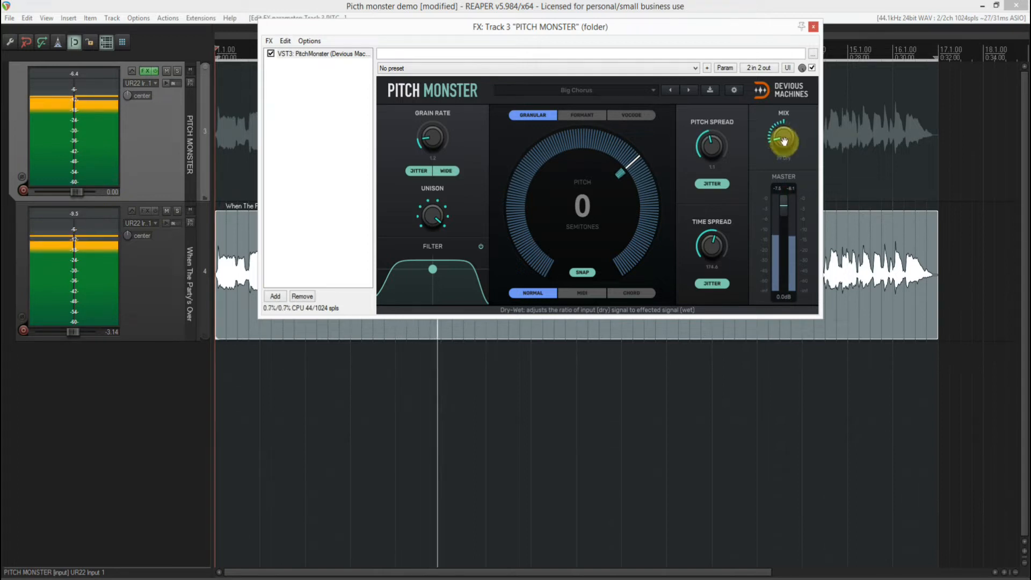
click(693, 88)
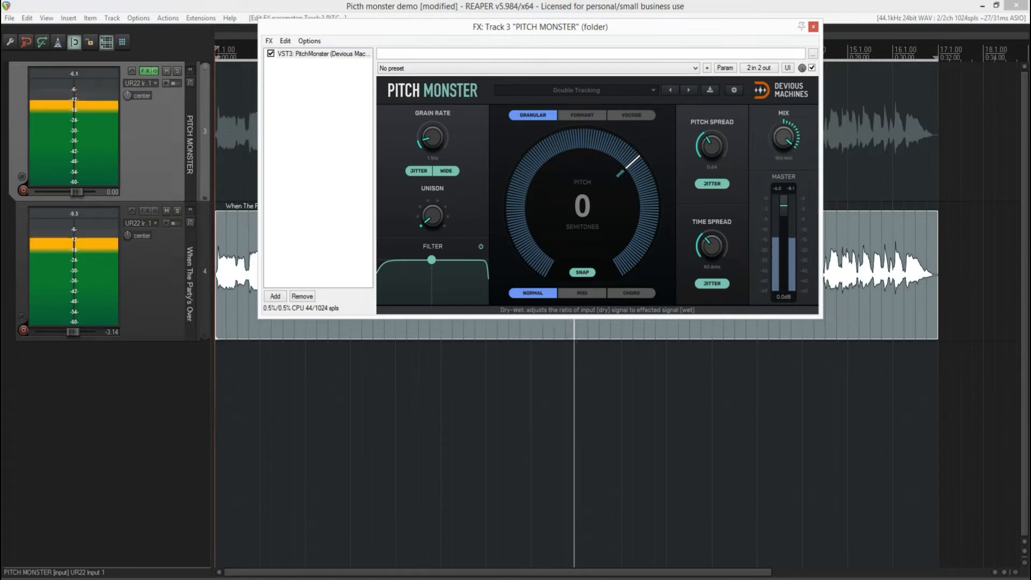
drag(784, 138, 784, 242)
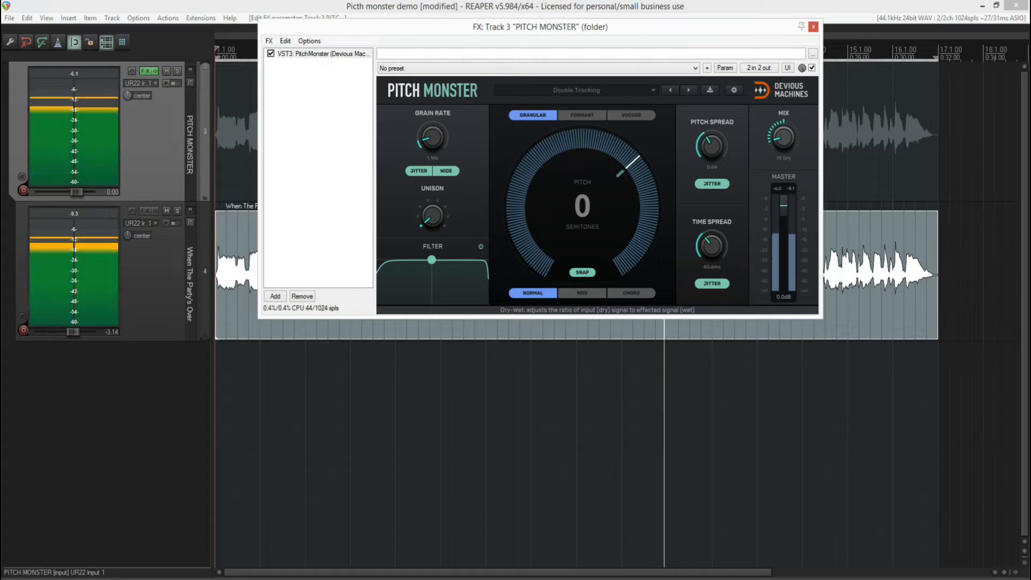
Audition the Family Chorus preset on the vocal with the mix turned toward dry
click(692, 89)
click(781, 138)
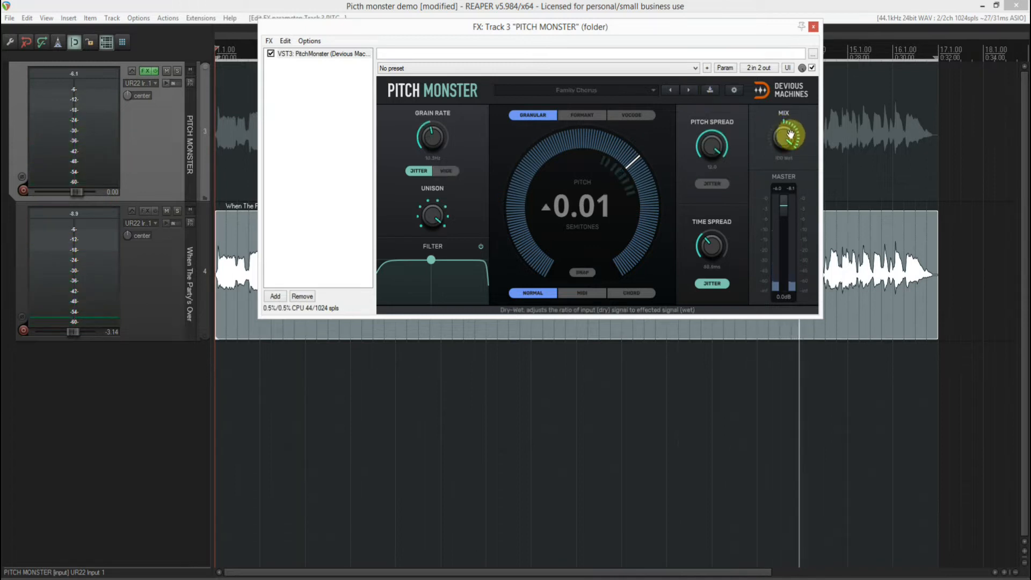
drag(781, 140, 780, 258)
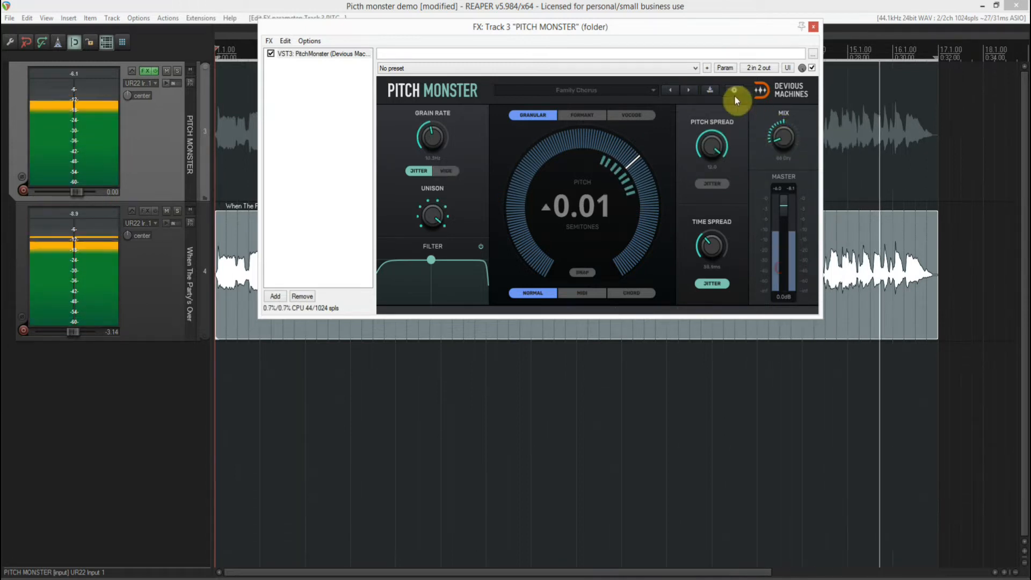
Audition the Flanger preset with the filter narrowed to a mid band and the mix shifted toward dry
click(691, 91)
click(787, 148)
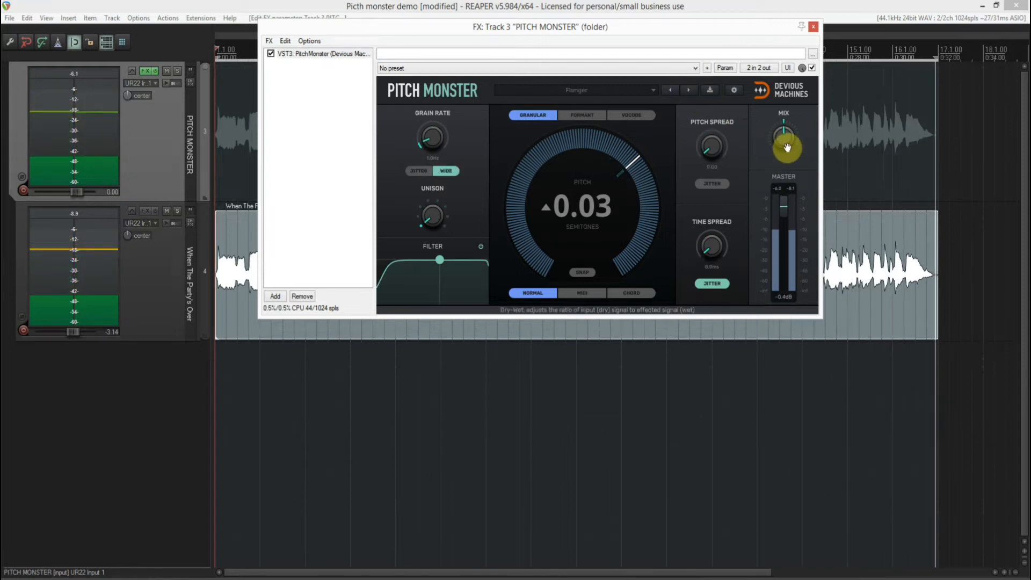
drag(439, 260, 439, 283)
drag(780, 148, 780, 186)
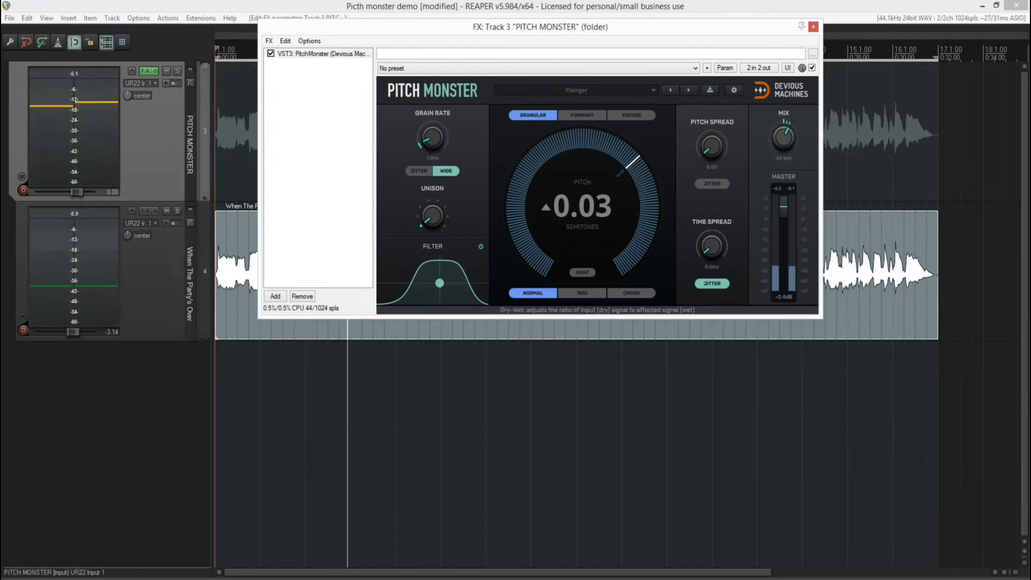
Audition the Granular Doubler and Multi Stop presets, turning the mix of Multi Stop toward dry
click(687, 90)
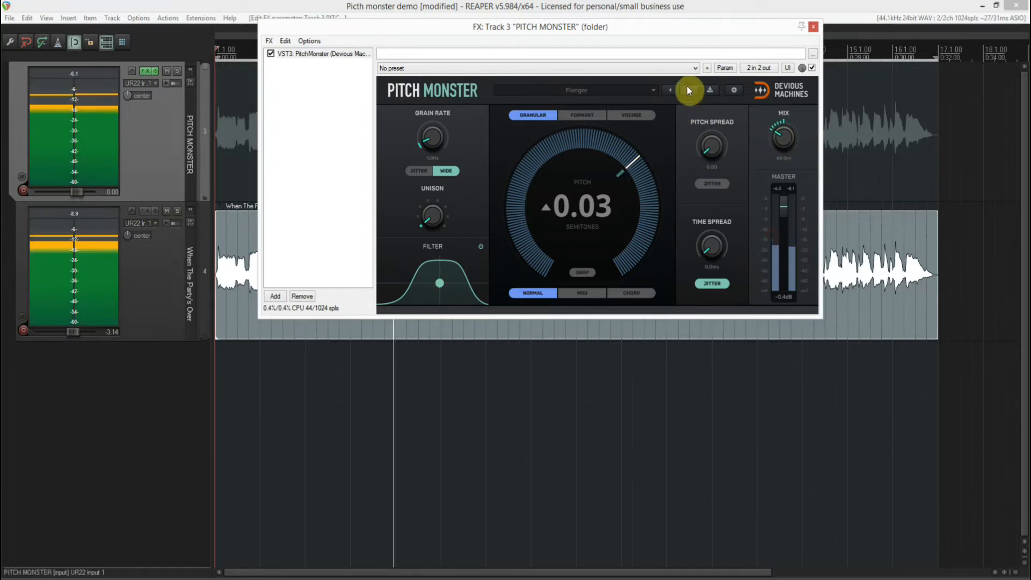
click(693, 89)
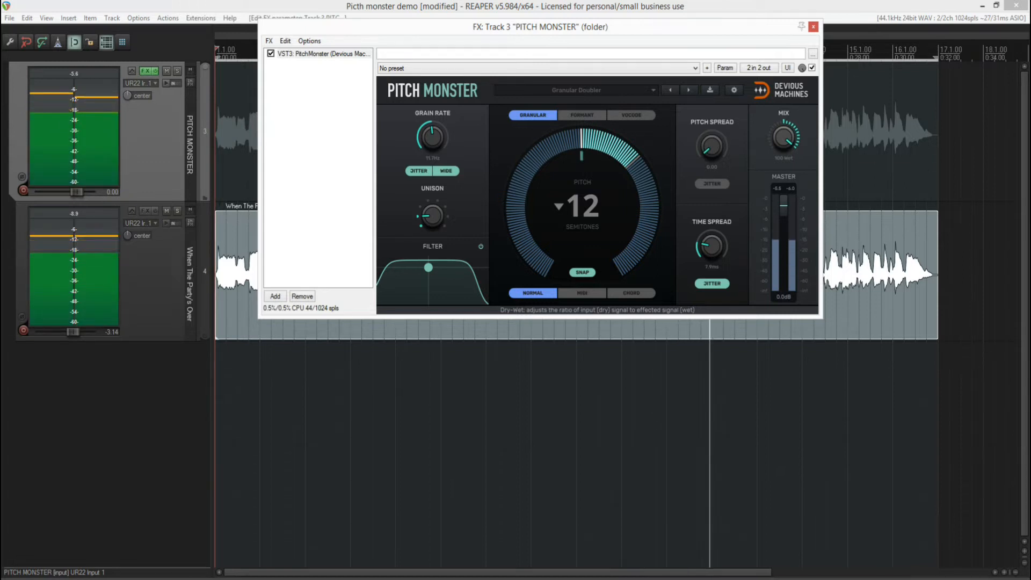
click(691, 90)
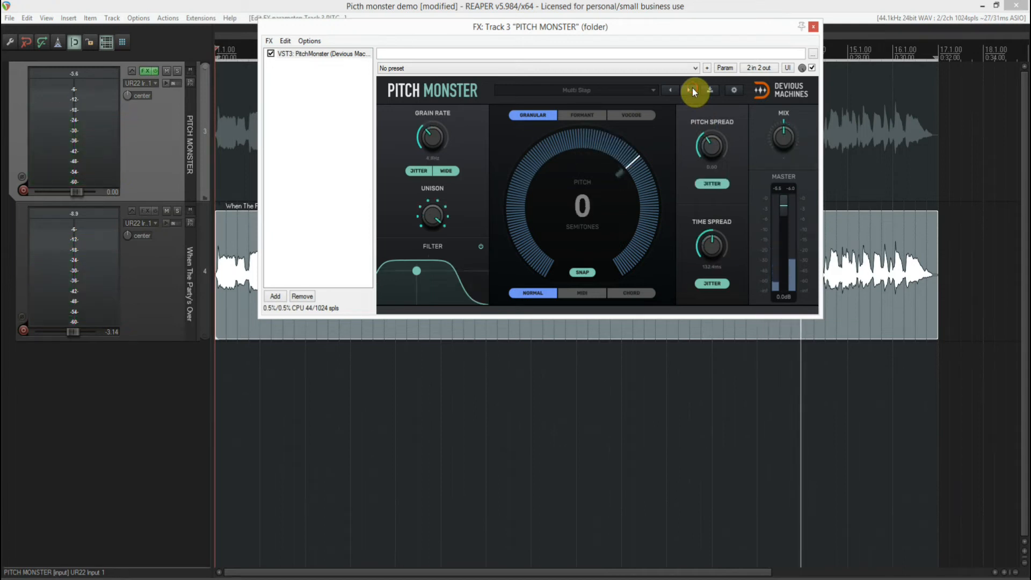
drag(778, 141, 778, 191)
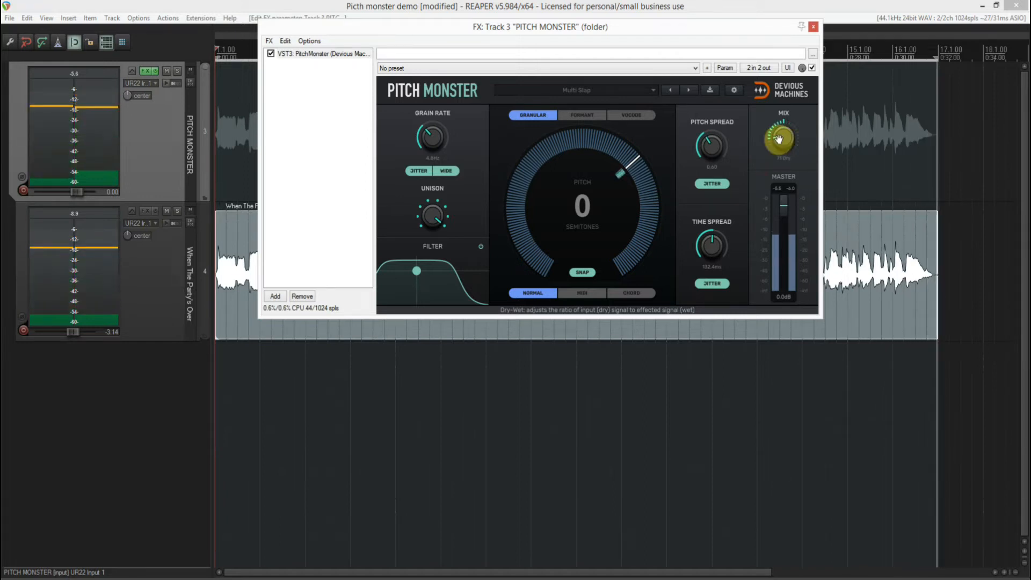
Audition the Shimmer Chorus preset fully wet, narrow its filter to a band, and bring the mix back toward dry
click(689, 91)
drag(783, 138, 783, 107)
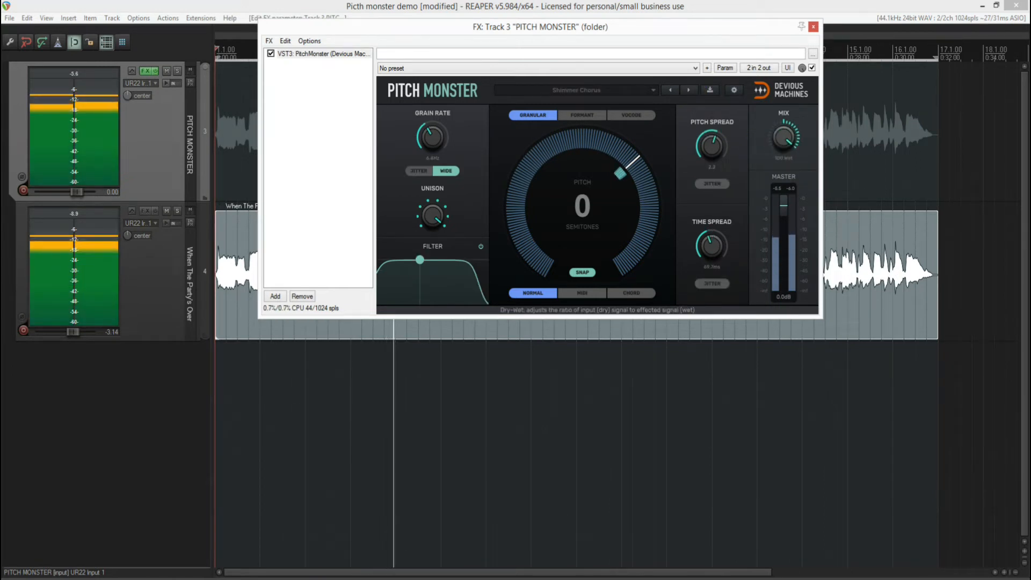
drag(460, 253, 446, 287)
drag(798, 138, 766, 131)
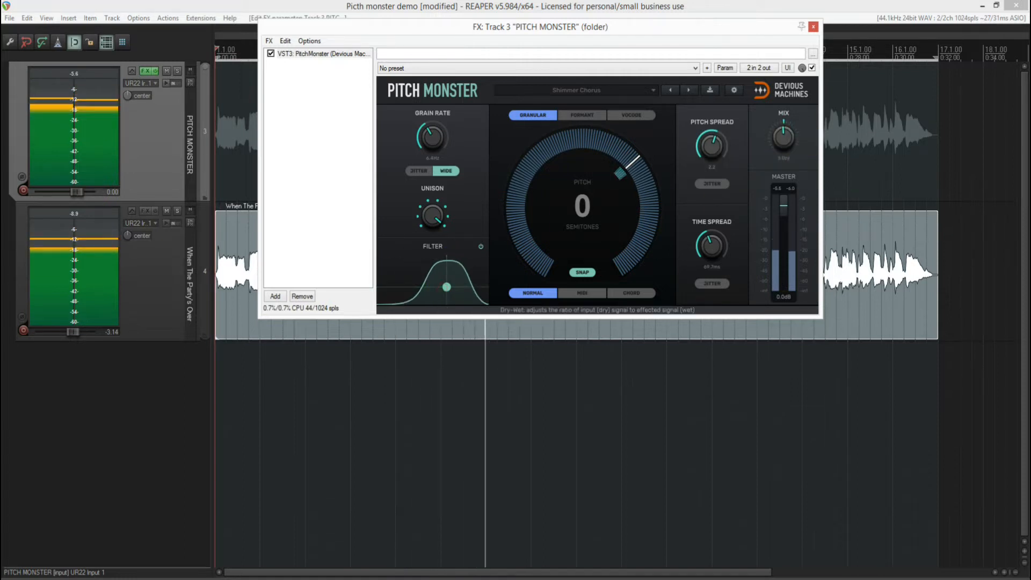
key(space)
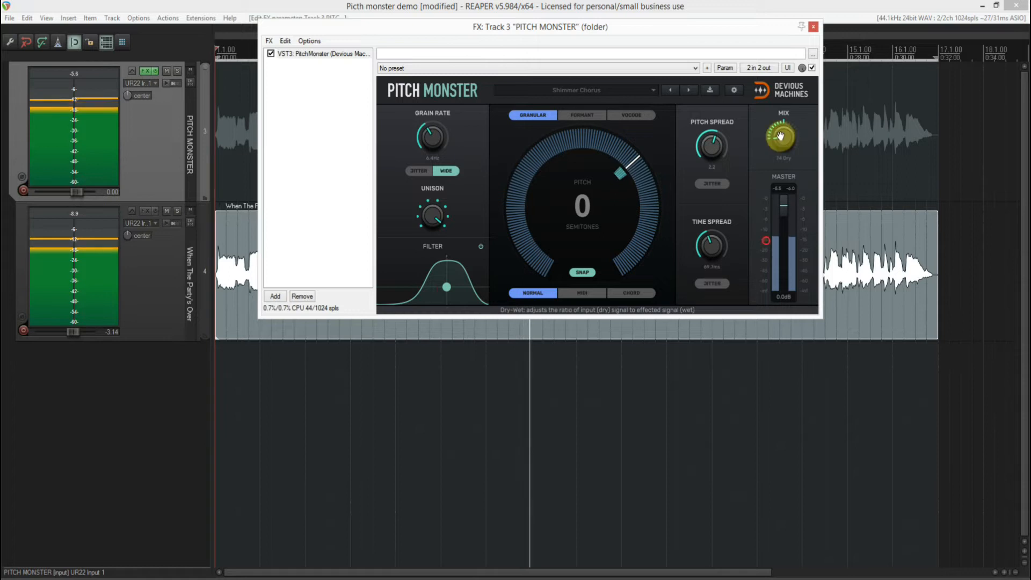
Audition the Thick Chorus preset, comparing wetter and drier mix settings and leaving it mostly dry
click(688, 93)
drag(784, 138, 784, 96)
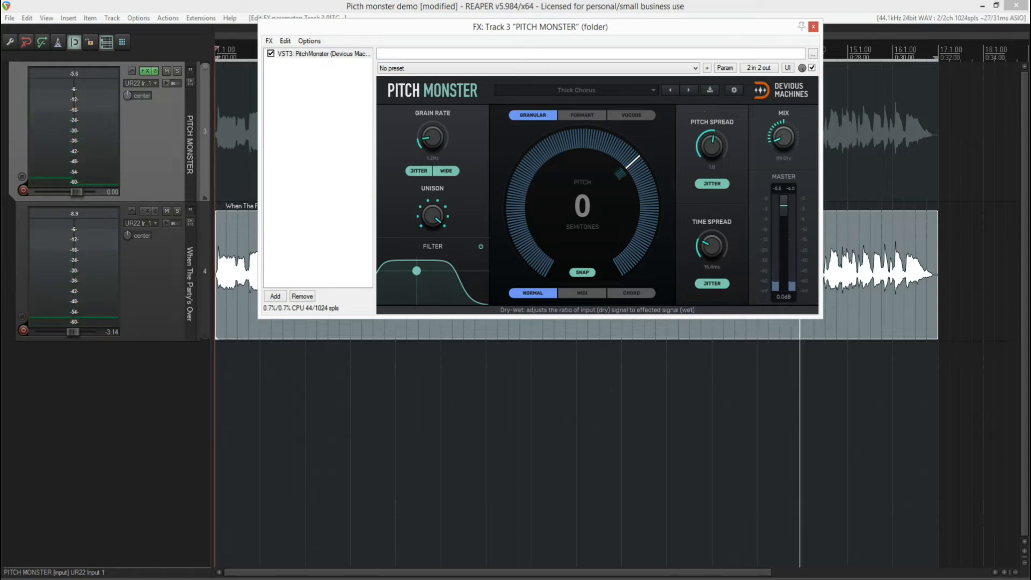
drag(787, 142, 787, 135)
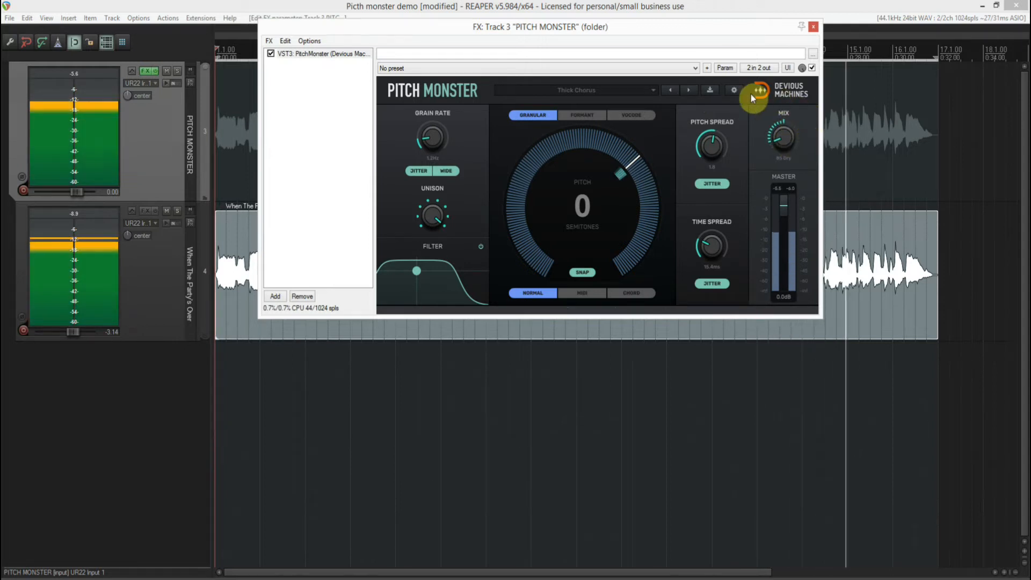
Audition the Tight Chorus preset on the vocal with the mix turned toward dry
click(690, 90)
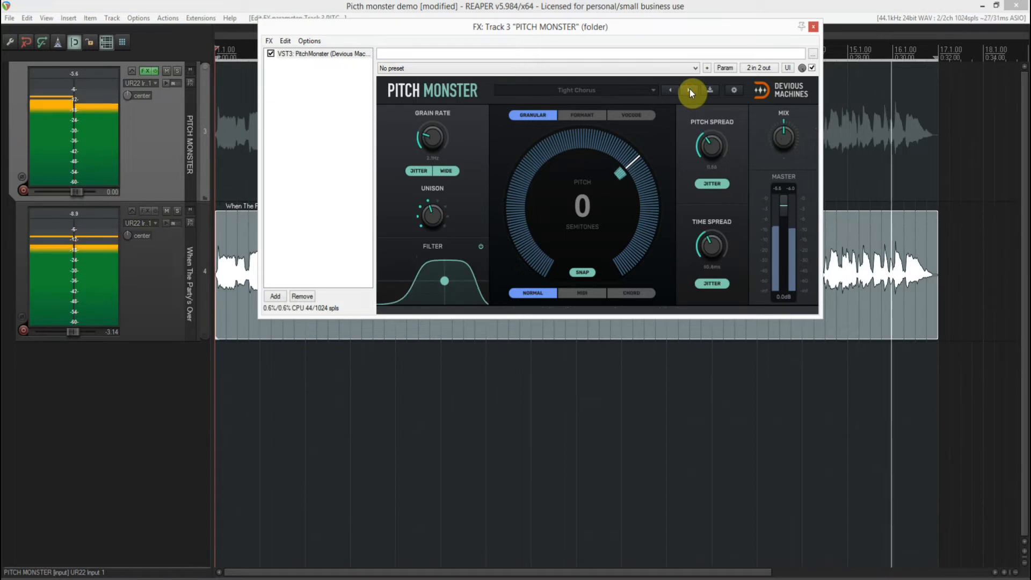
click(775, 138)
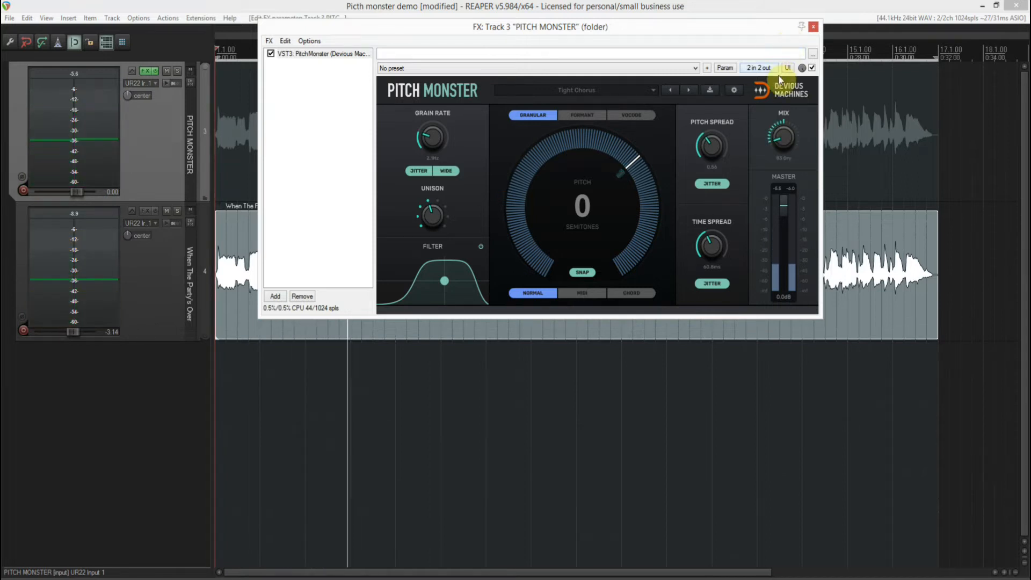
mouse_move(1026, 74)
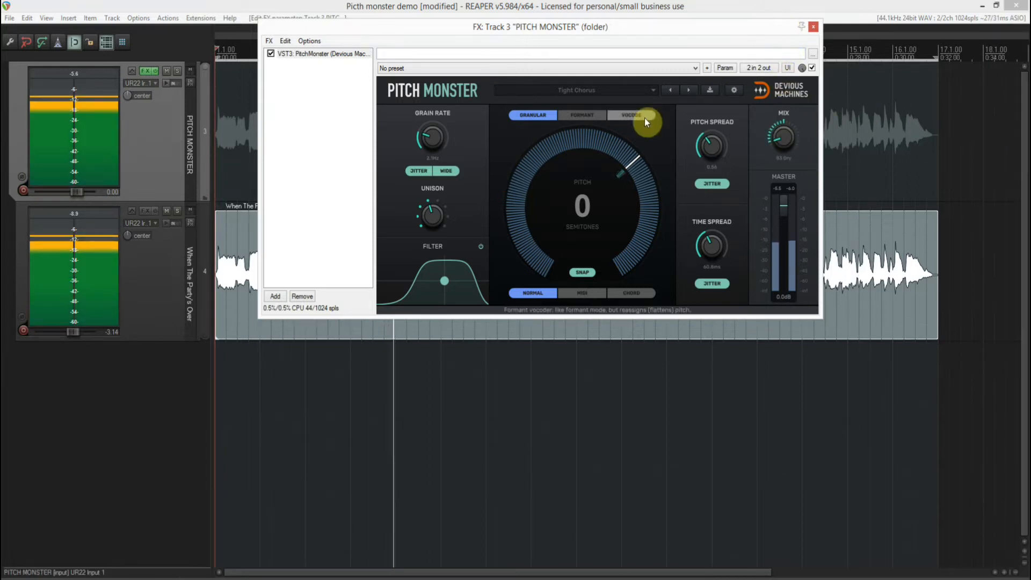
Audition the Apocalyptic preset from the Effect category of the factory presets
click(689, 90)
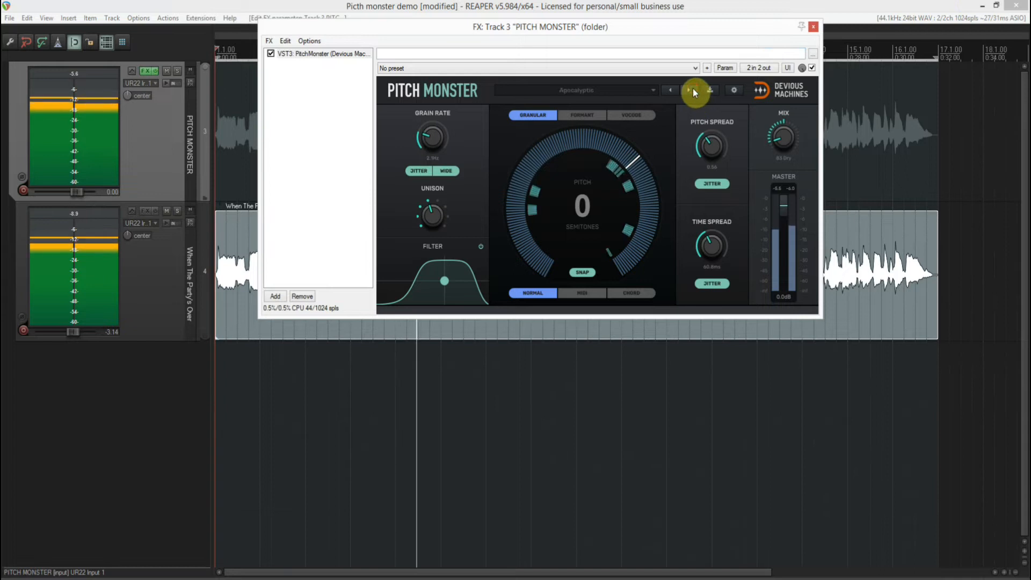
click(596, 91)
mouse_move(559, 102)
mouse_move(600, 119)
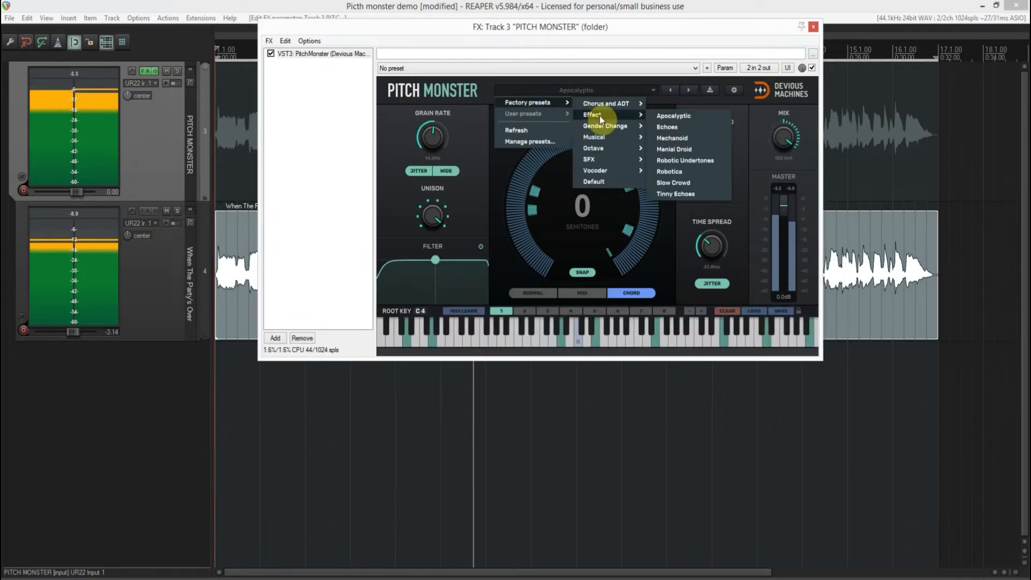
click(683, 116)
Audition the Echoes preset with the mix moved between mostly dry and fully wet
click(692, 91)
drag(769, 138, 768, 158)
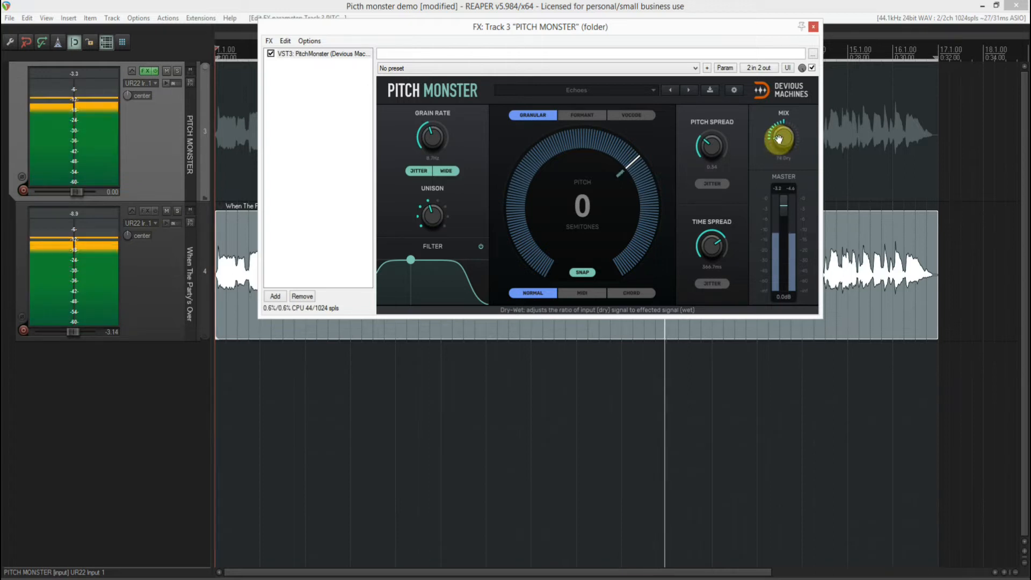
drag(779, 139, 778, 144)
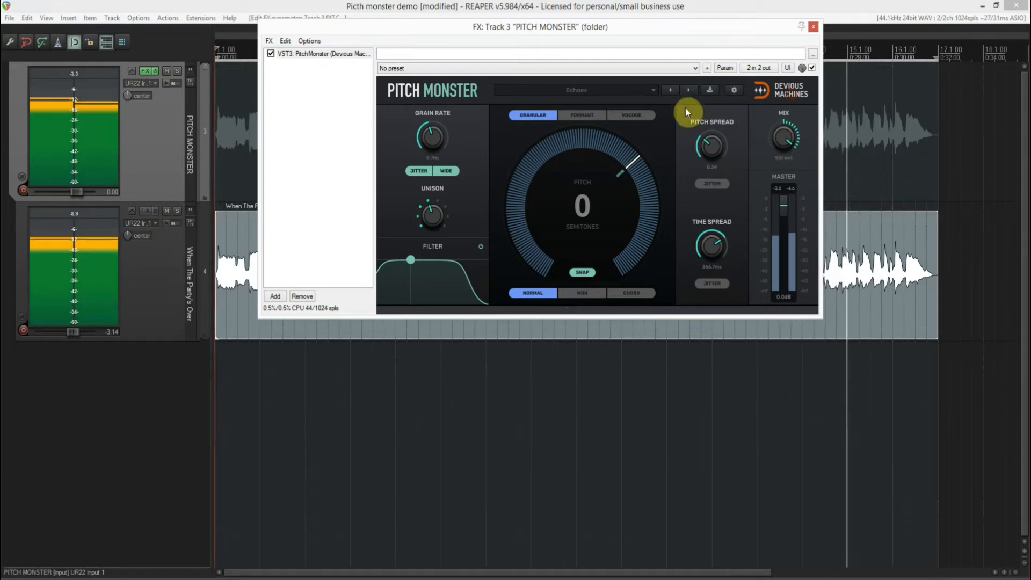
Audition the Mechanoid and Menial Droid presets, turning the mix of Menial Droid toward dry
click(690, 90)
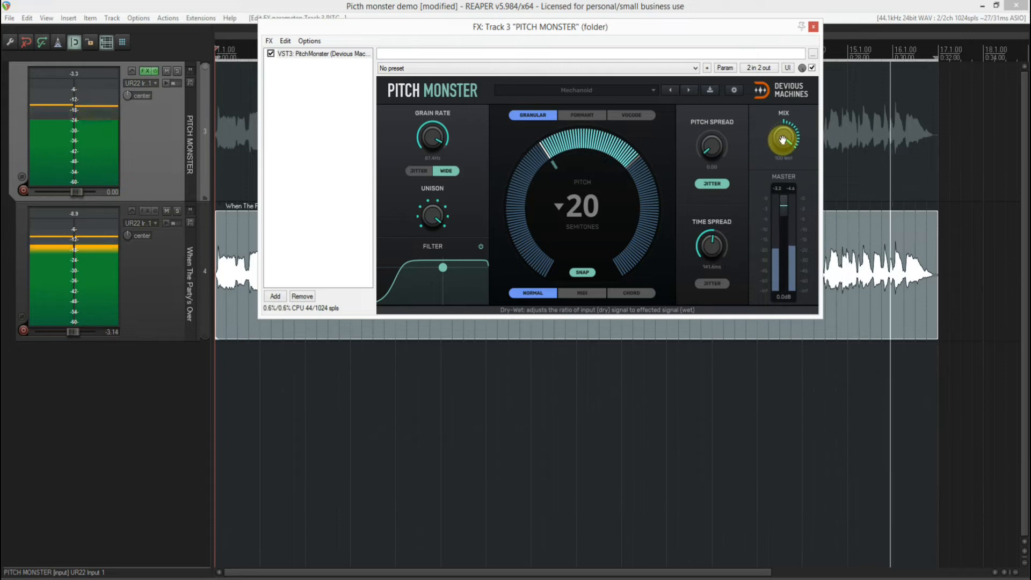
click(688, 89)
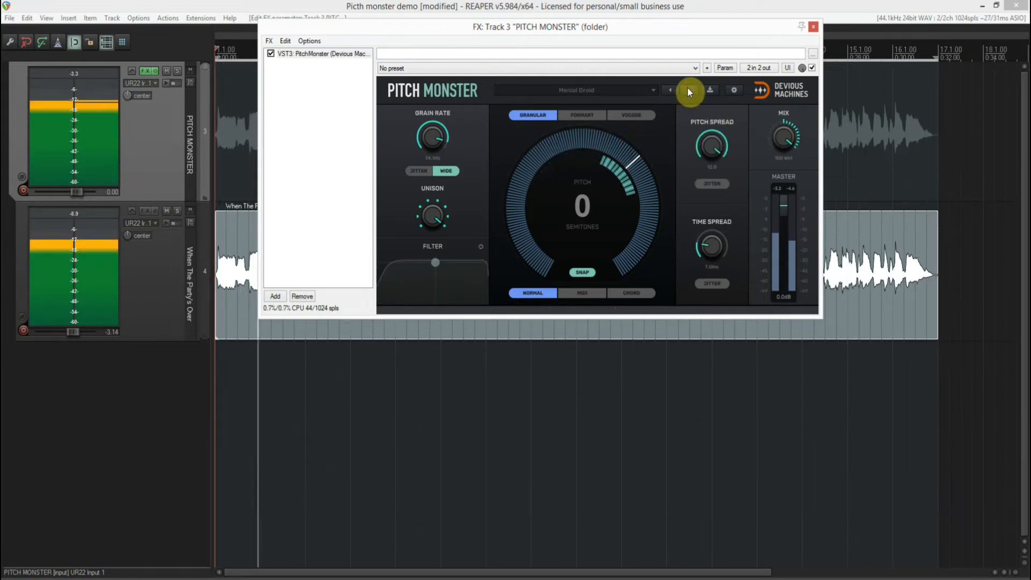
drag(779, 133, 779, 258)
Audition the Robotic Undertones preset fully wet, then with the mix brought back near the middle
click(693, 89)
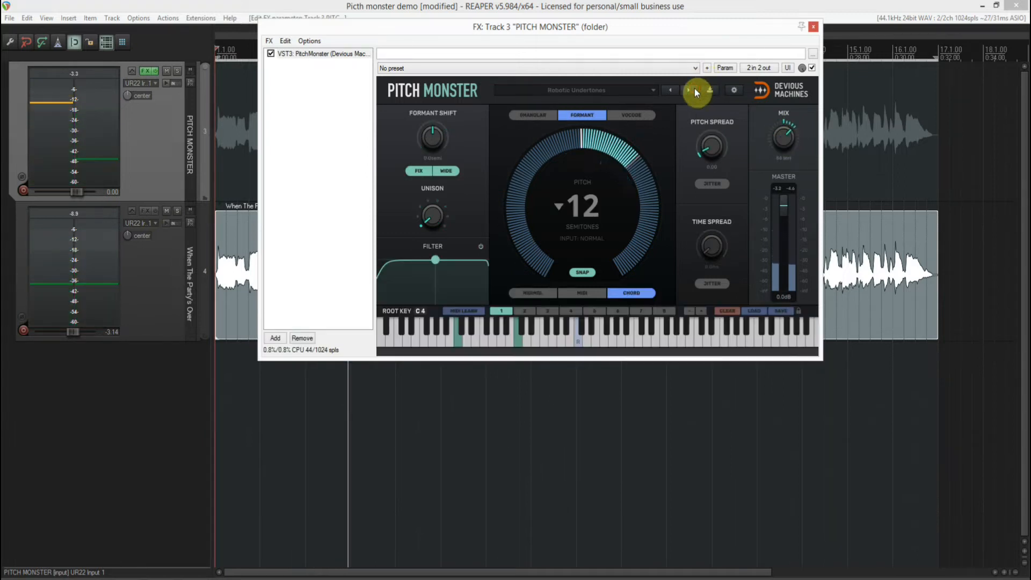
drag(780, 130, 780, 88)
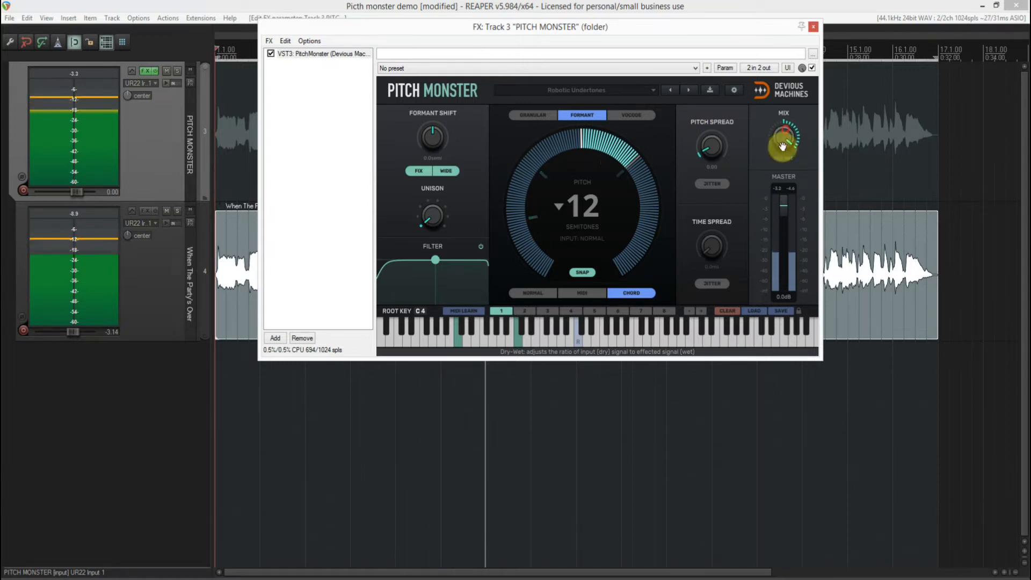
drag(792, 139, 791, 129)
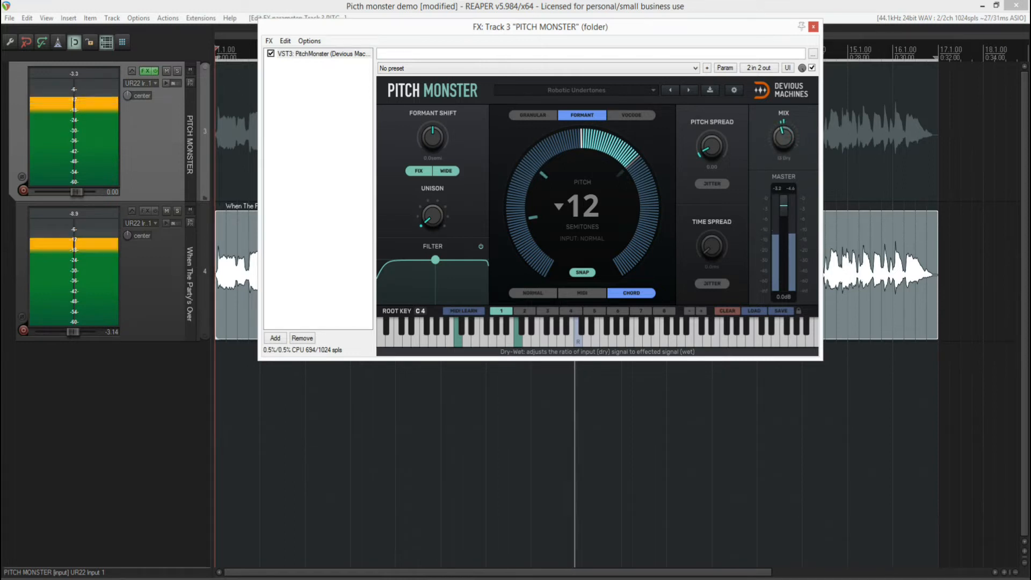
Audition the Robotica preset with the mix turned toward dry, then load the Slow Crowd preset
click(687, 90)
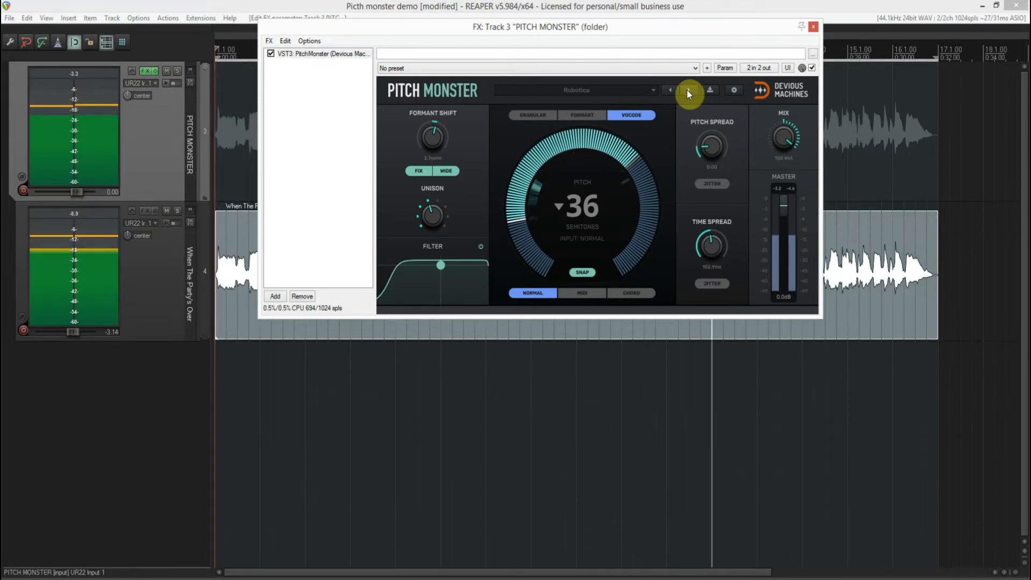
drag(776, 131, 775, 155)
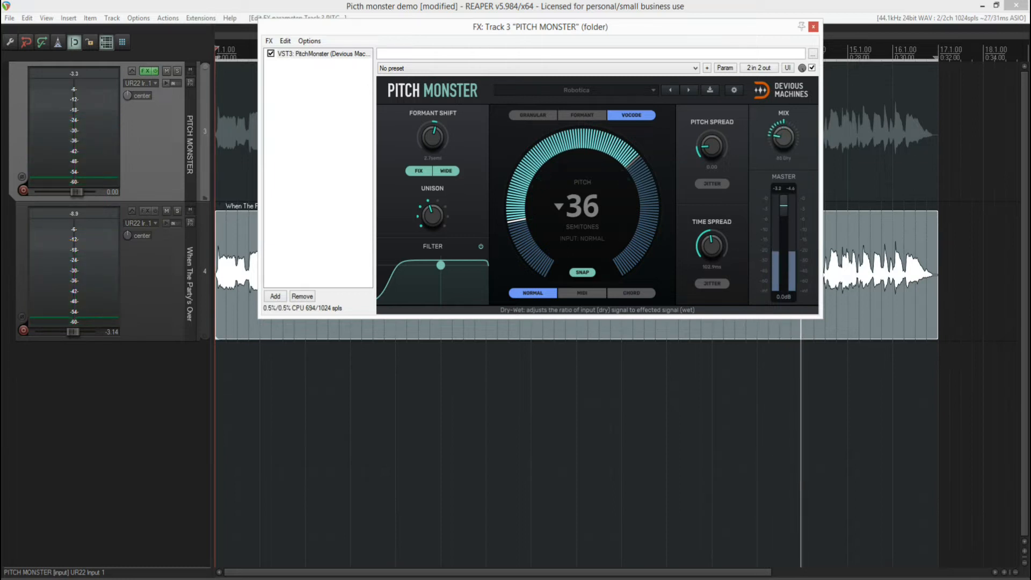
click(688, 90)
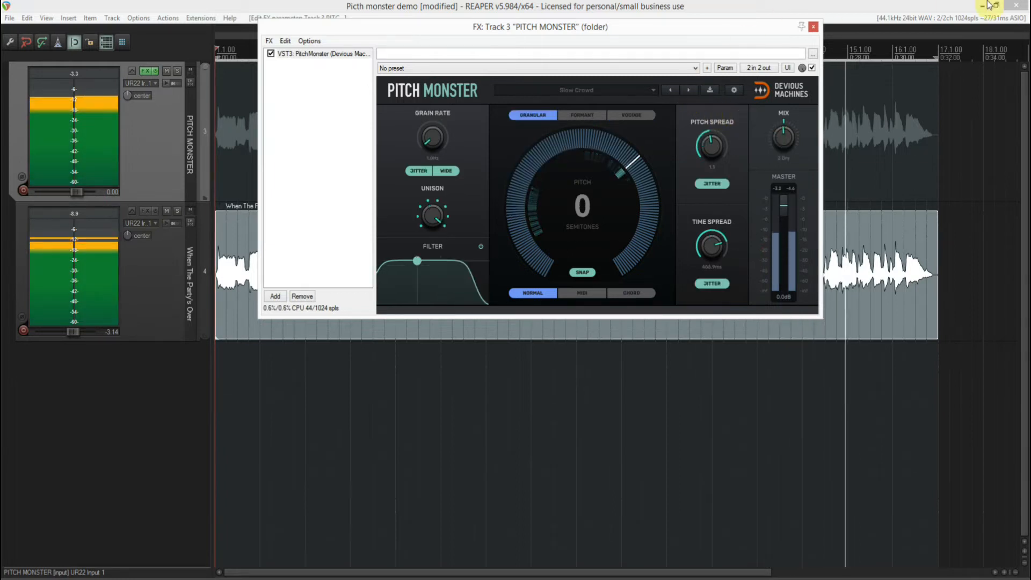
Audition the Slow Crowd preset with the mix turned toward dry, then load the Tinny Echoes preset
drag(782, 136, 783, 160)
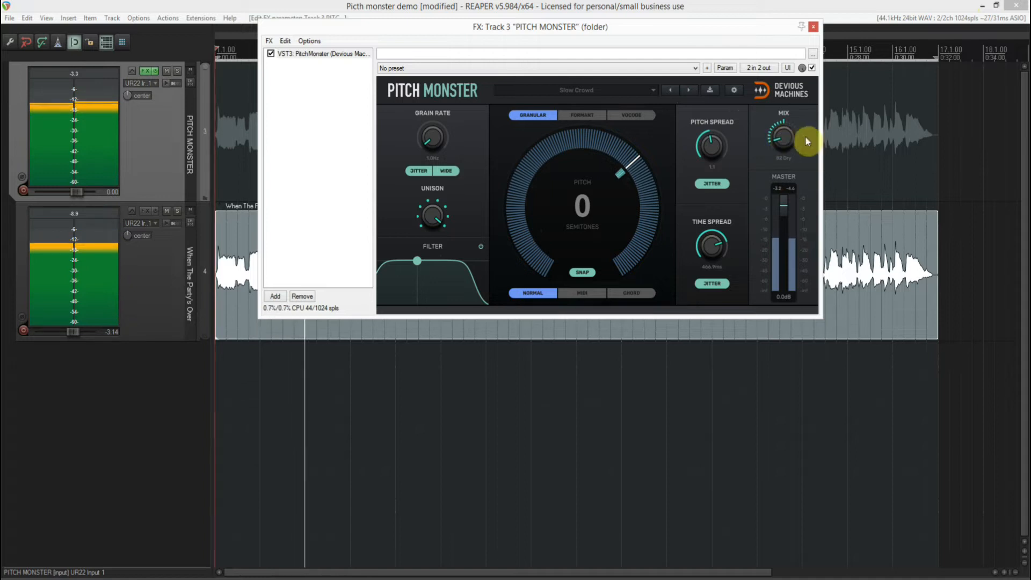
click(686, 90)
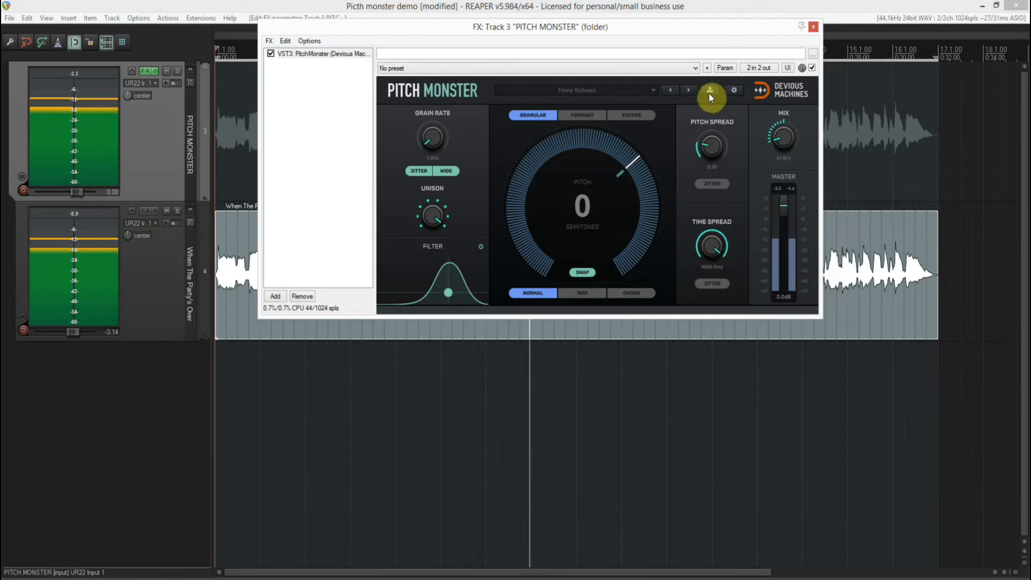
Audition the Gender Change presets Balls Dropped and Female to Male fully wet, then load Male to Female
click(690, 89)
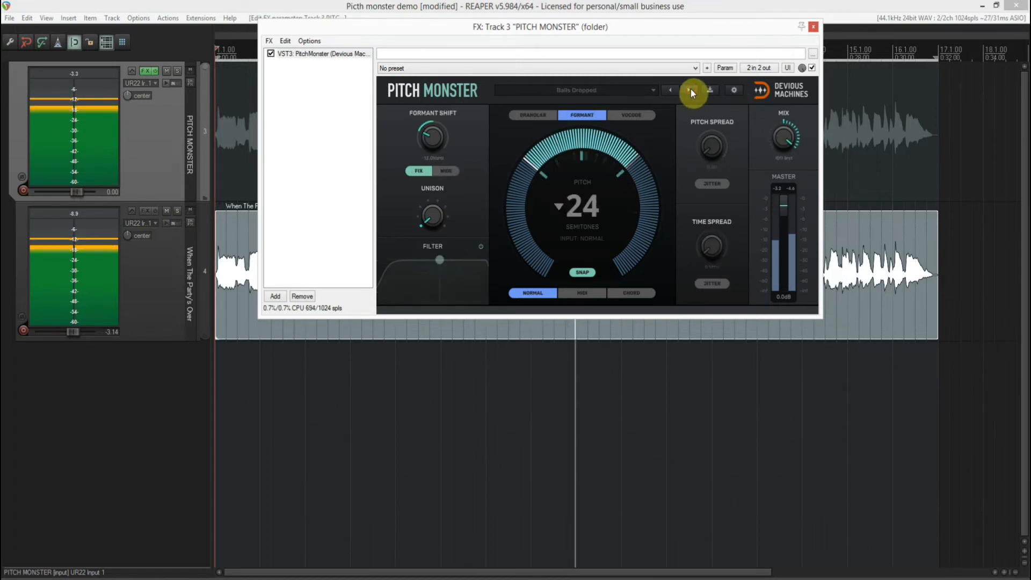
click(581, 88)
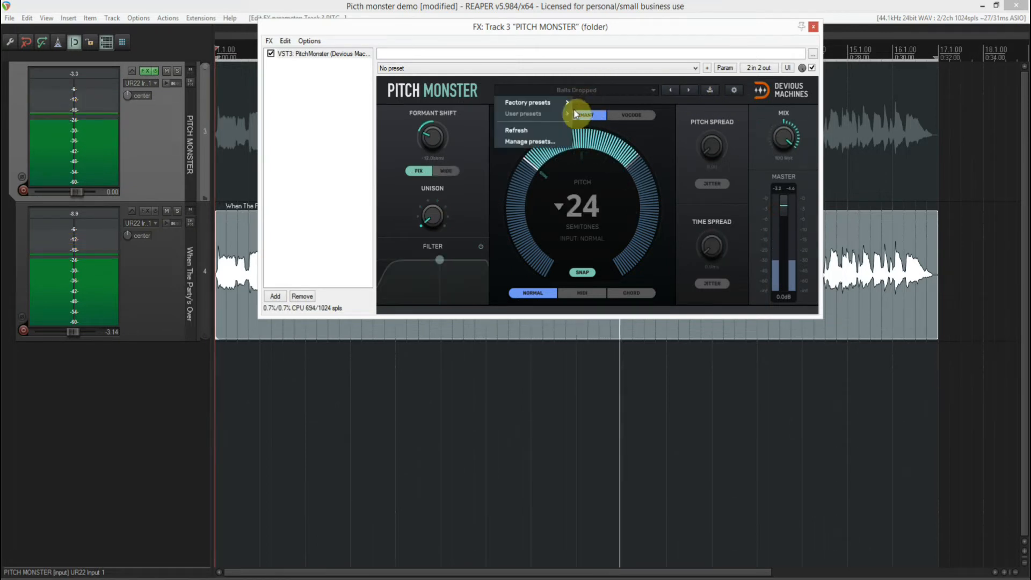
mouse_move(556, 103)
mouse_move(606, 126)
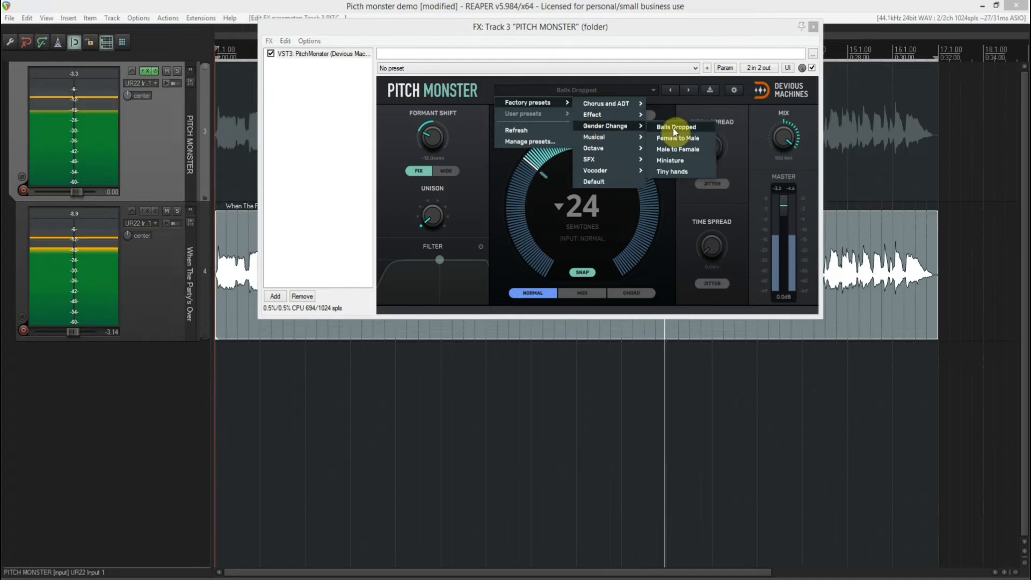
click(690, 91)
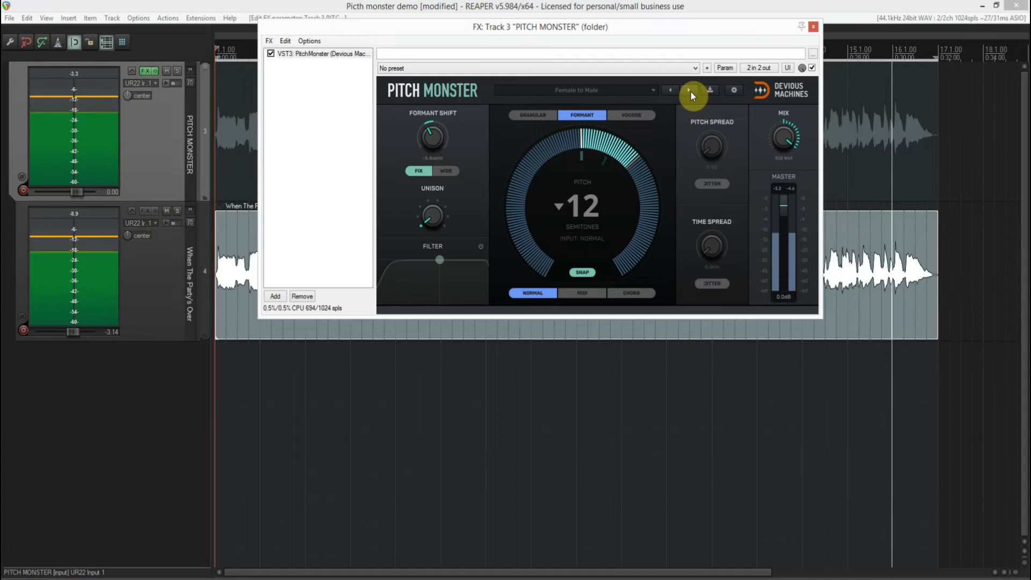
click(691, 92)
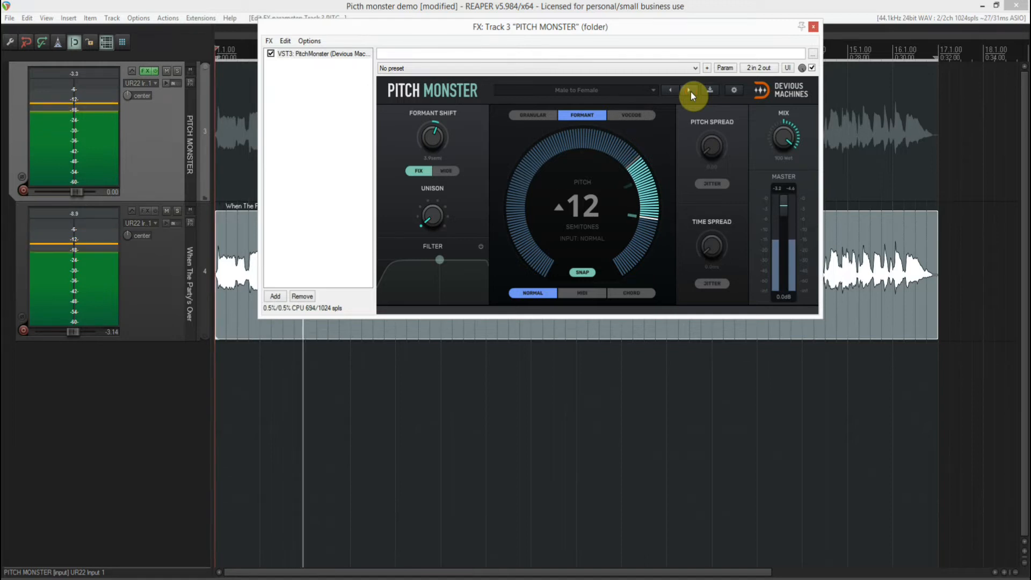
Turn the mix of Male to Female toward dry, then audition the Miniature and Tiny hands presets
drag(778, 134, 780, 161)
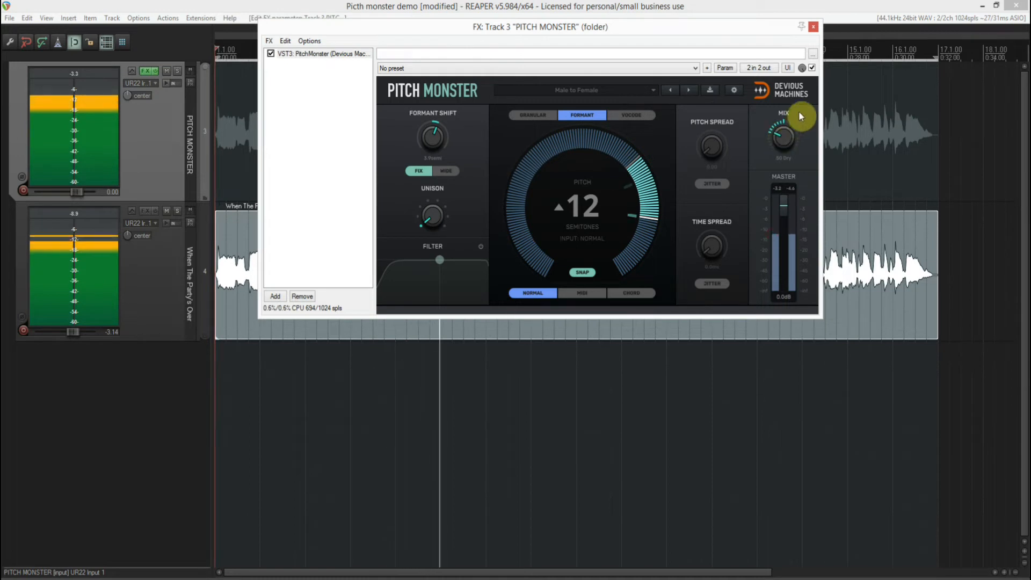
click(689, 90)
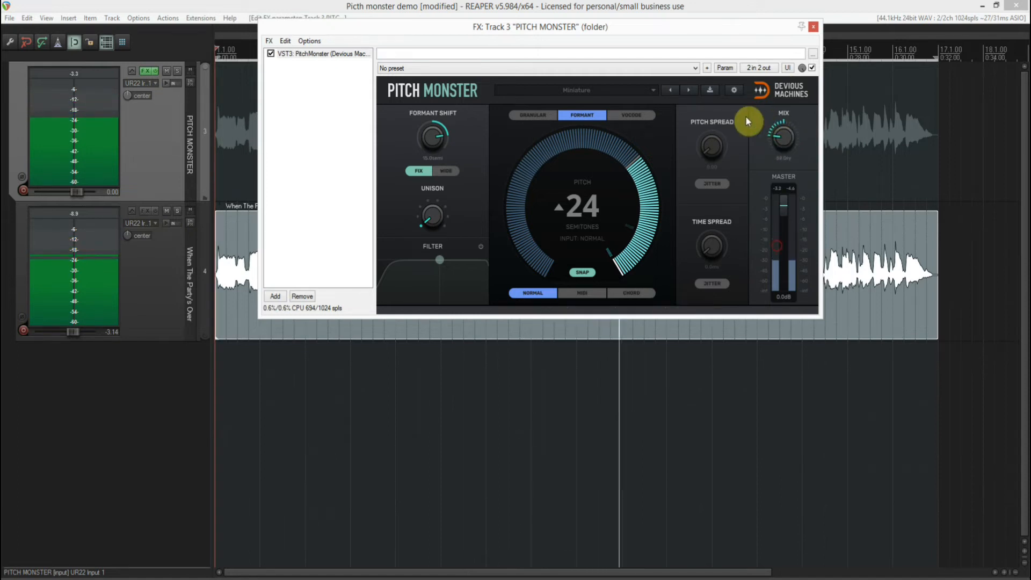
click(689, 90)
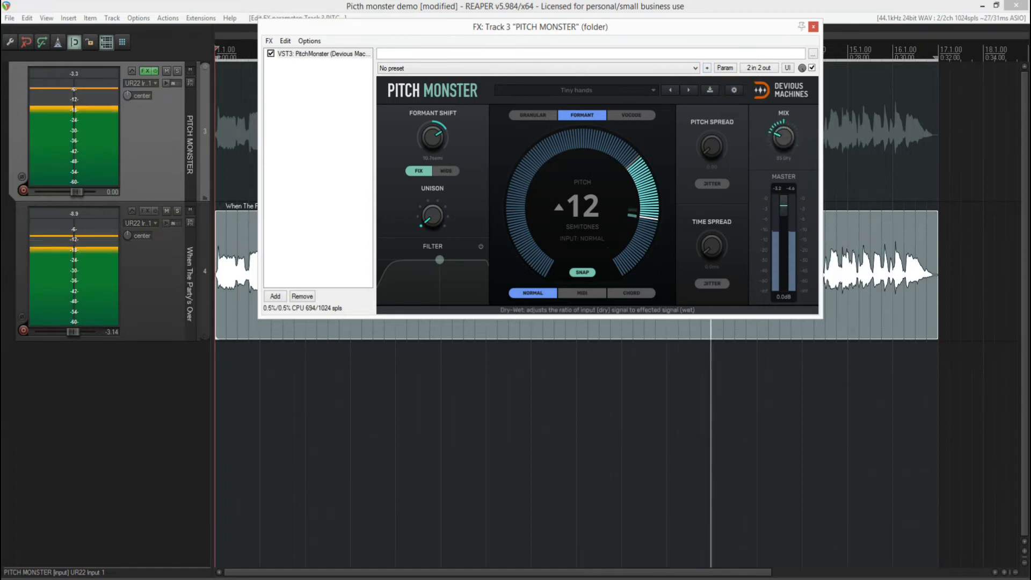
Load the Big Me Up preset and browse the factory preset categories while it plays
click(689, 90)
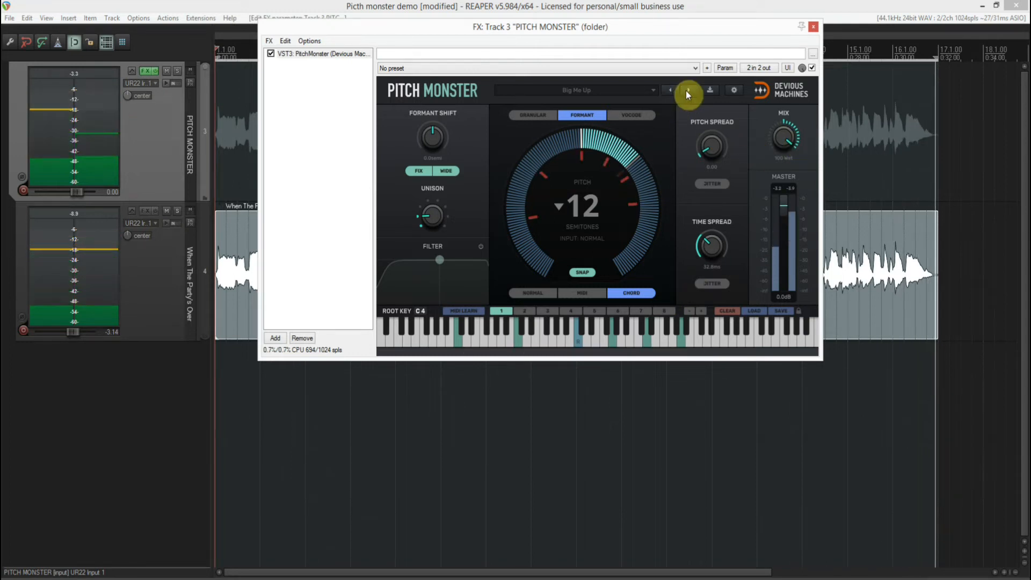
click(626, 90)
mouse_move(561, 102)
mouse_move(624, 141)
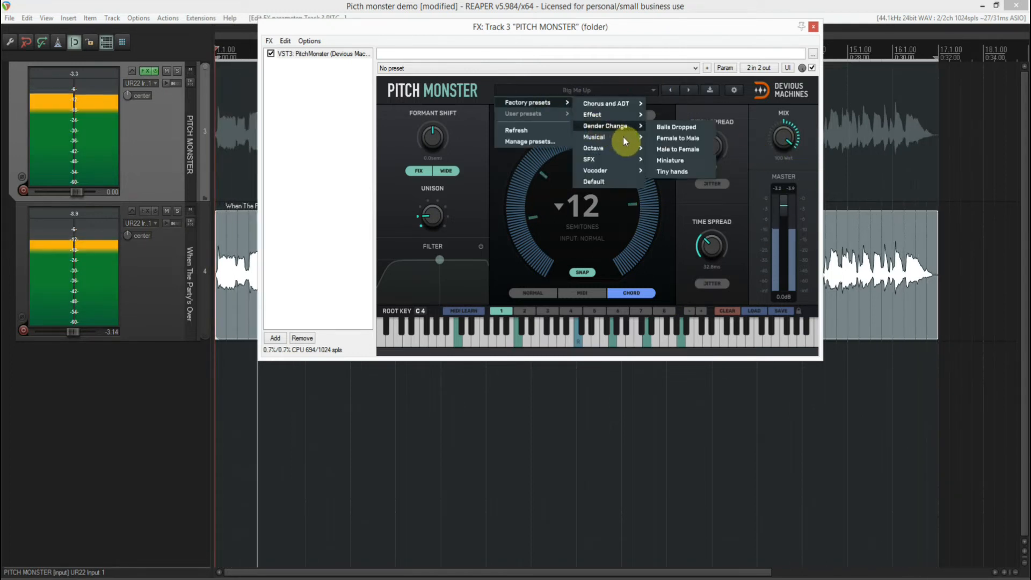
click(753, 125)
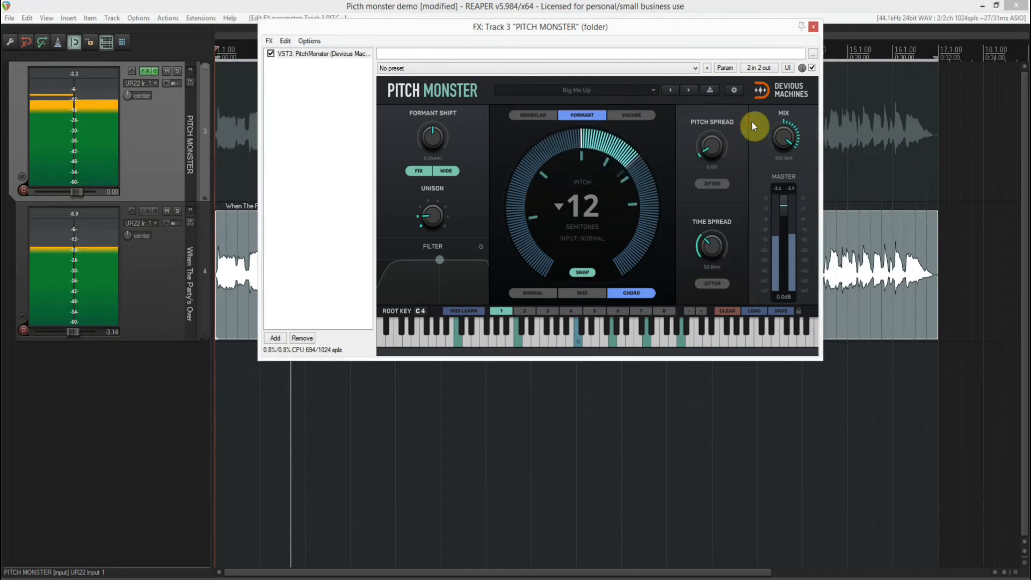
Load the Droid Harmony preset and audition it by recalling chord memories 2, 3 and 4 twice in order
click(689, 91)
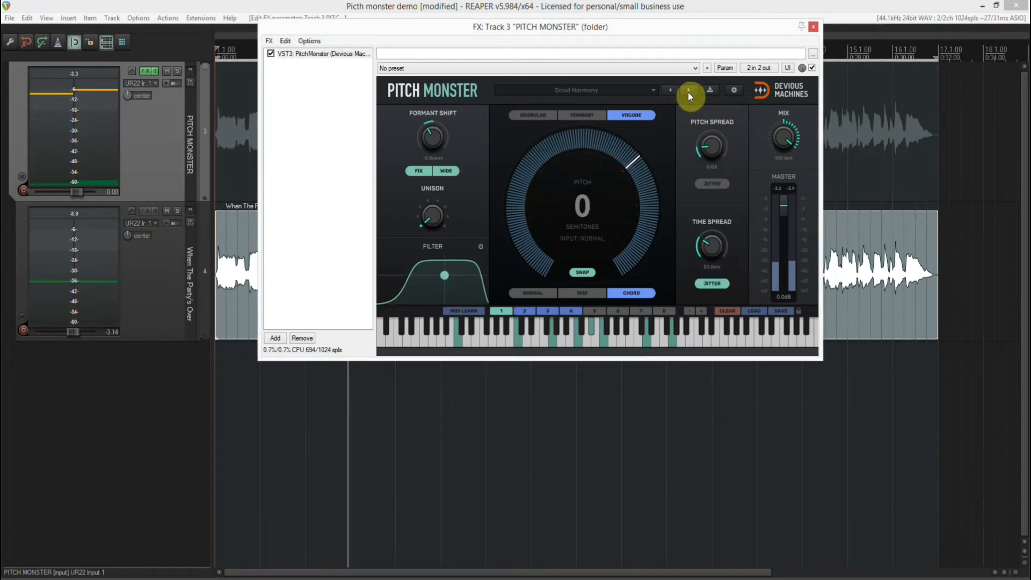
click(526, 311)
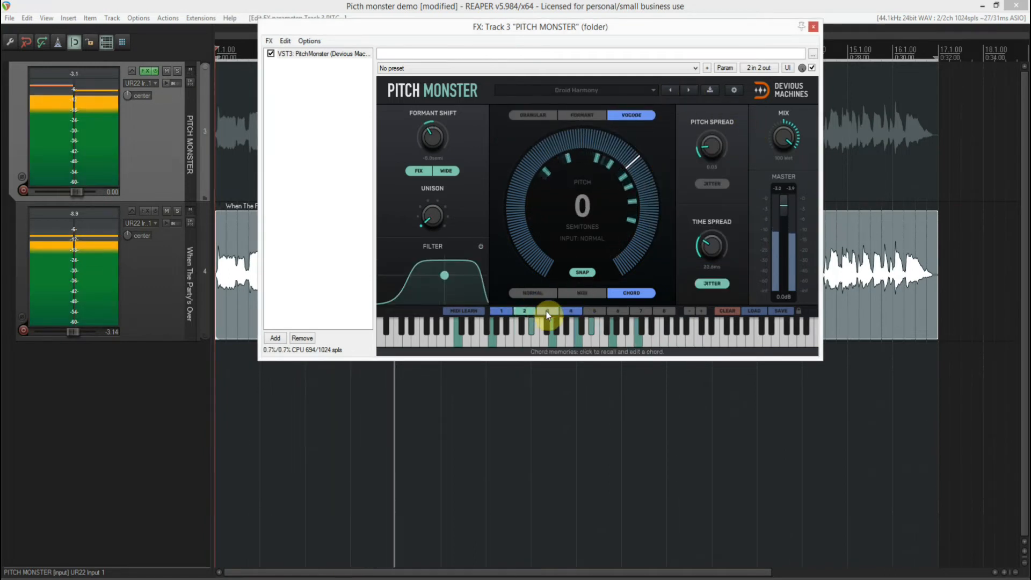
click(547, 311)
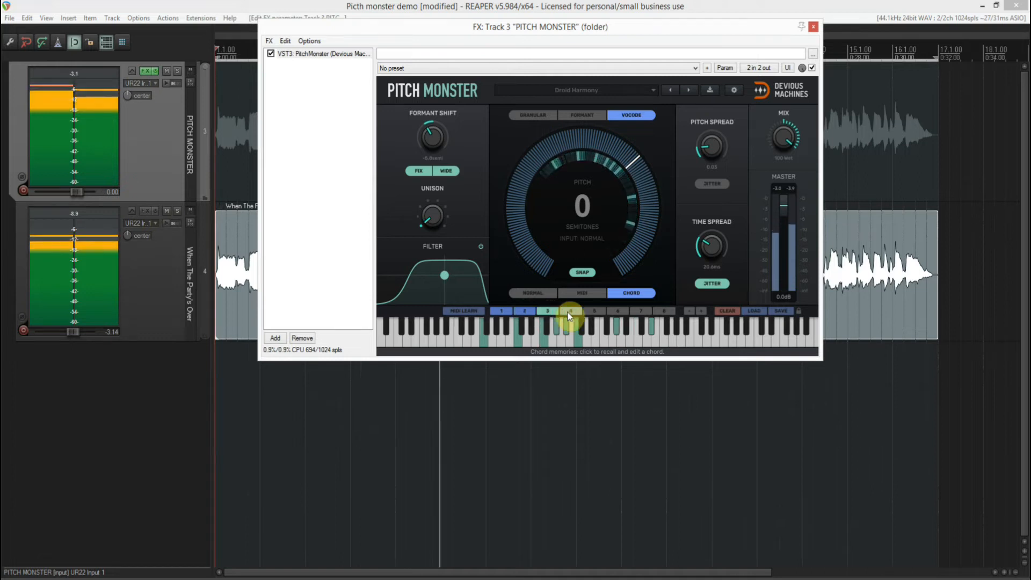
click(568, 311)
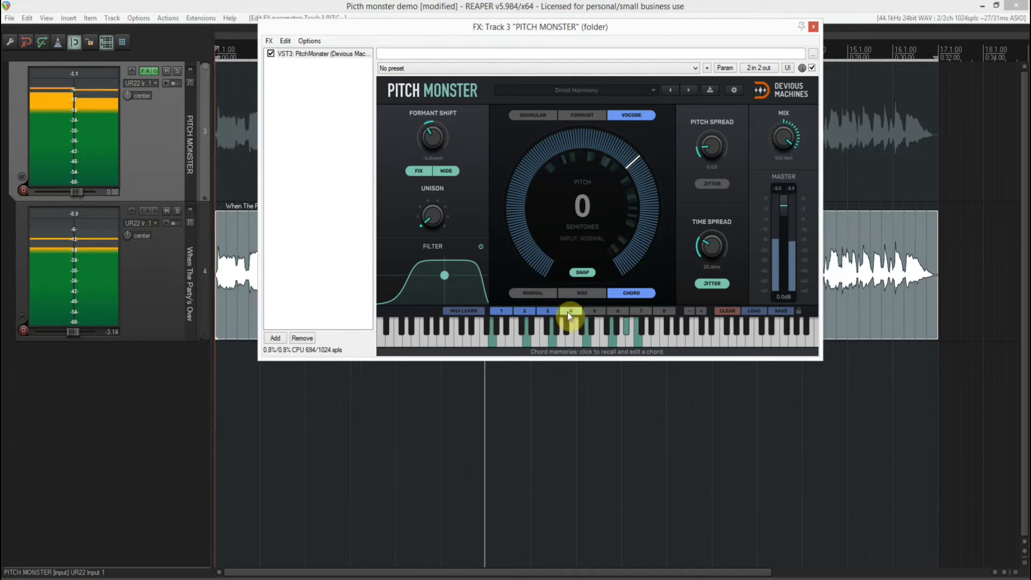
click(523, 311)
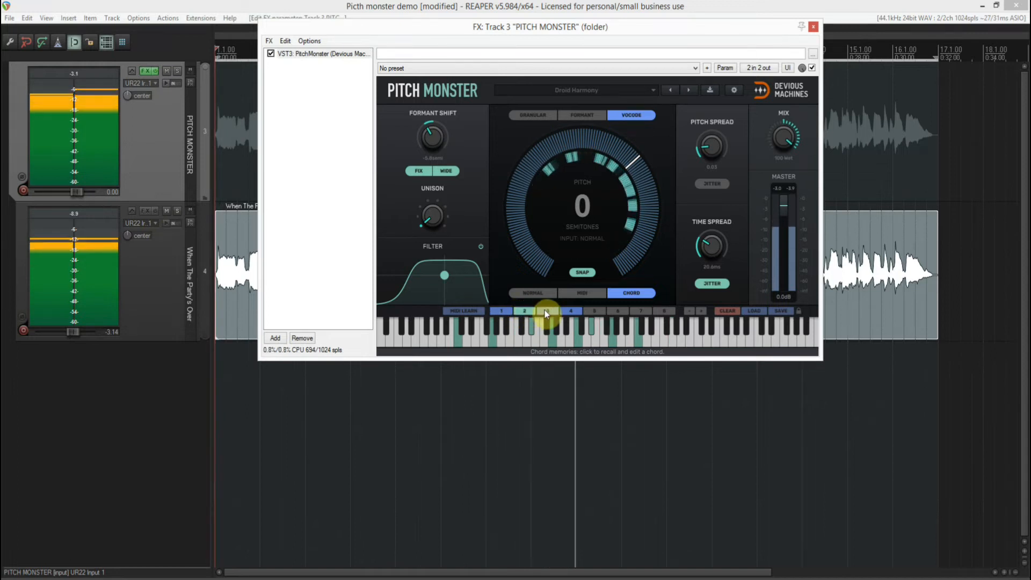
click(546, 311)
click(570, 311)
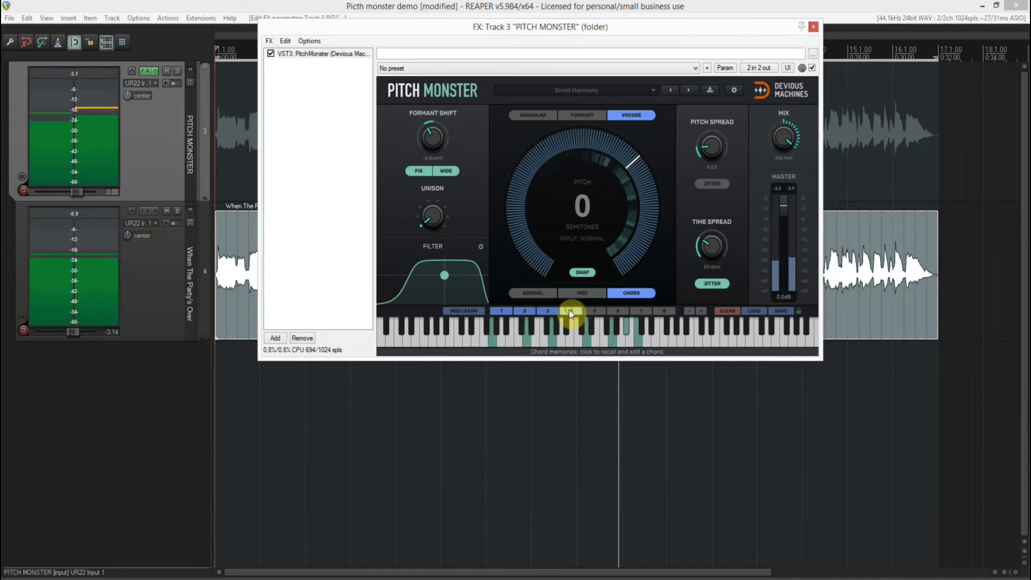
Load the Granular Triads preset and audition its chord memories one after another up to 8
click(691, 91)
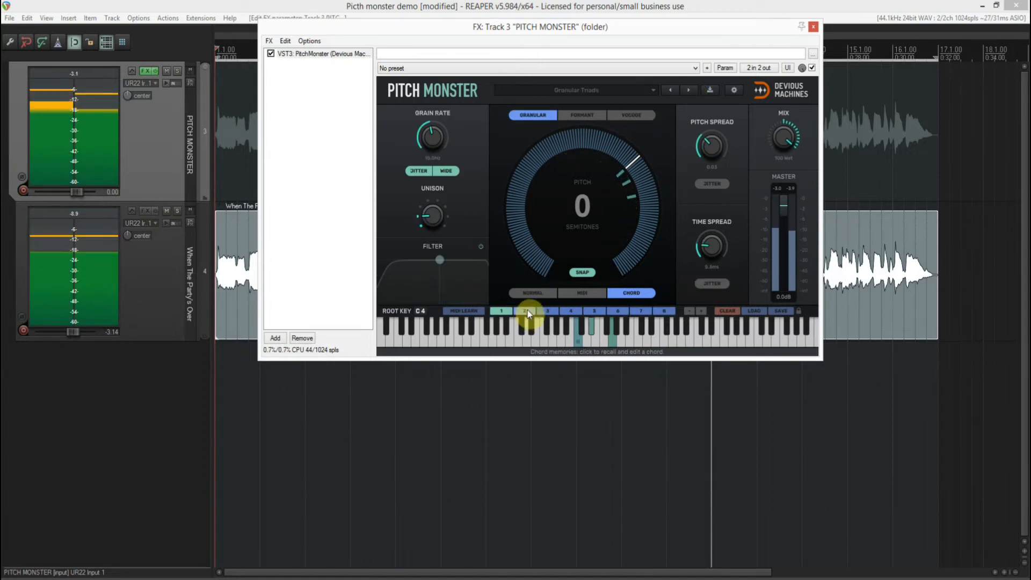
click(548, 312)
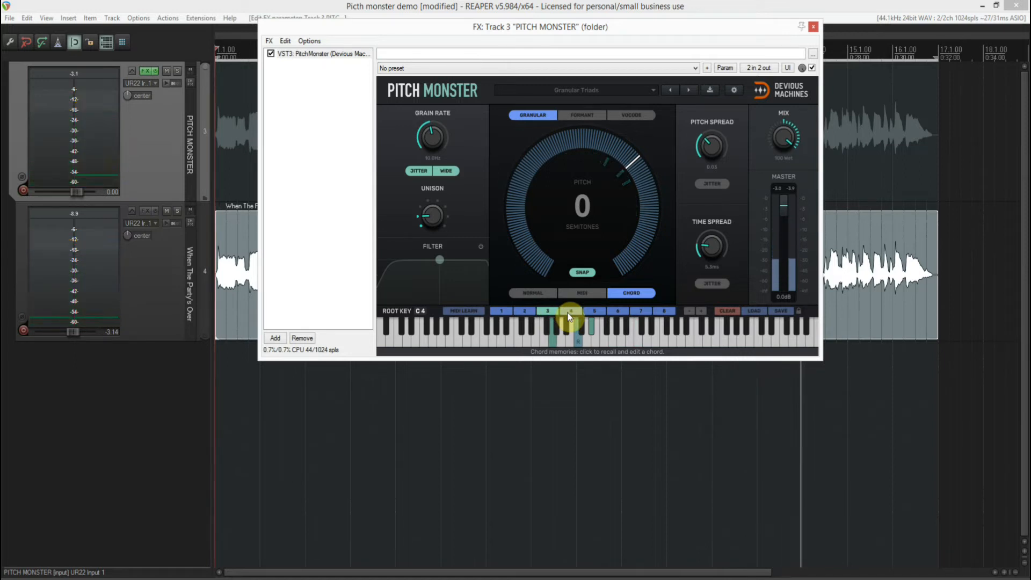
click(570, 312)
click(591, 311)
click(618, 312)
click(641, 312)
click(657, 311)
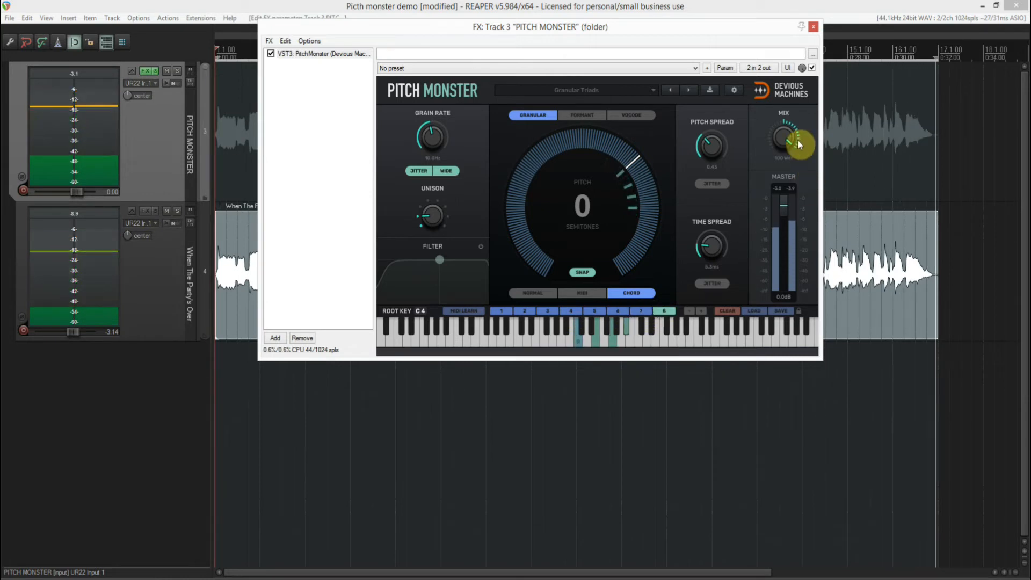
Load the Hard 5ths preset and add the G below the root note to its chord
click(691, 90)
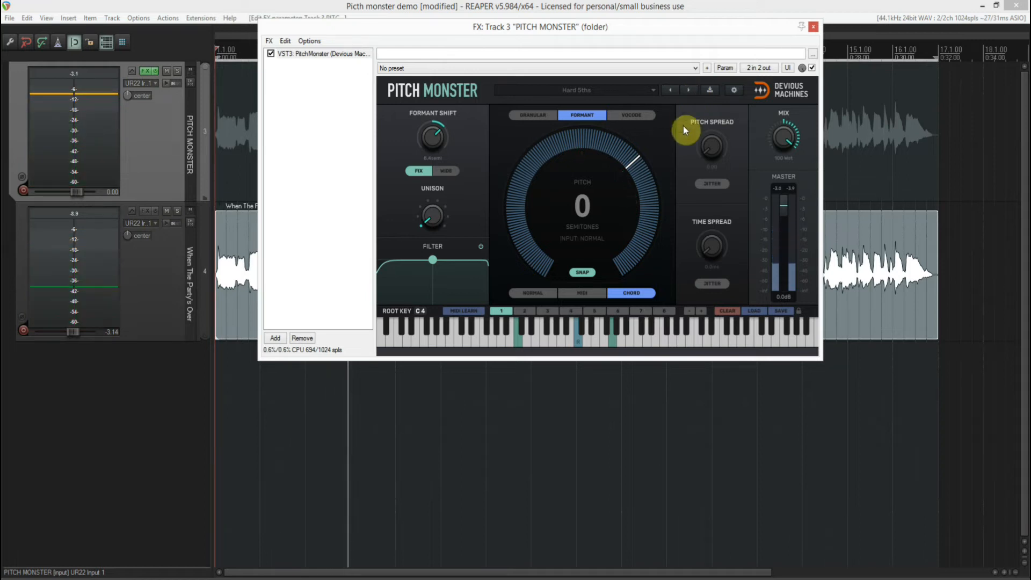
click(552, 340)
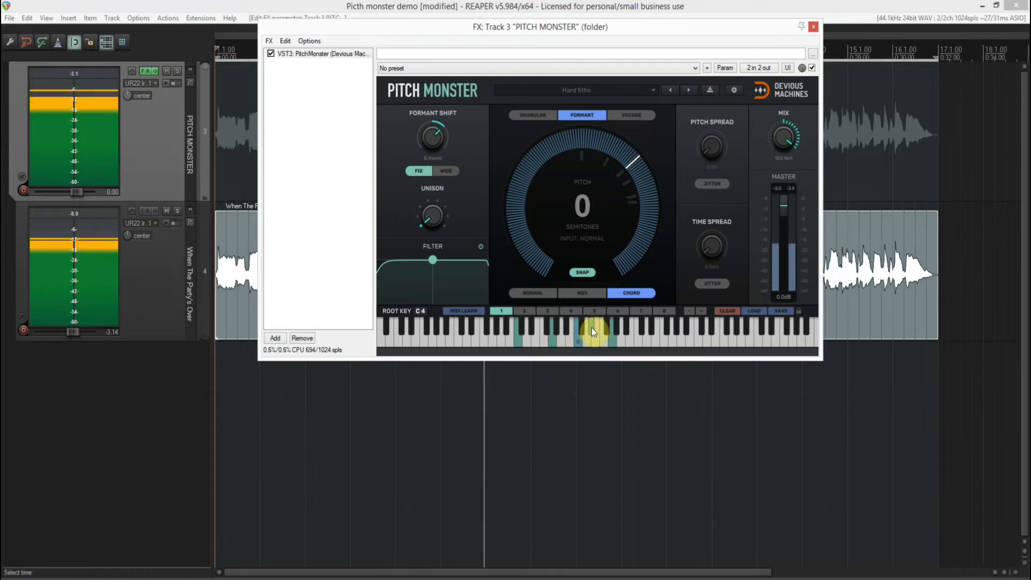
Audition the Harmonix Pure Fifth preset with its filter point pulled down, then the two Harmonix Pure third presets
click(691, 92)
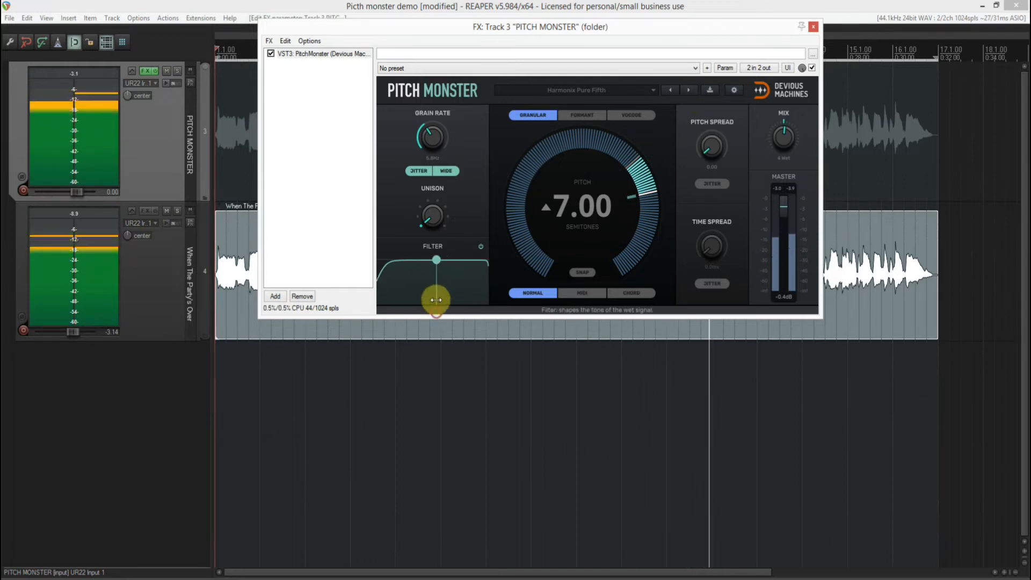
drag(444, 260, 447, 285)
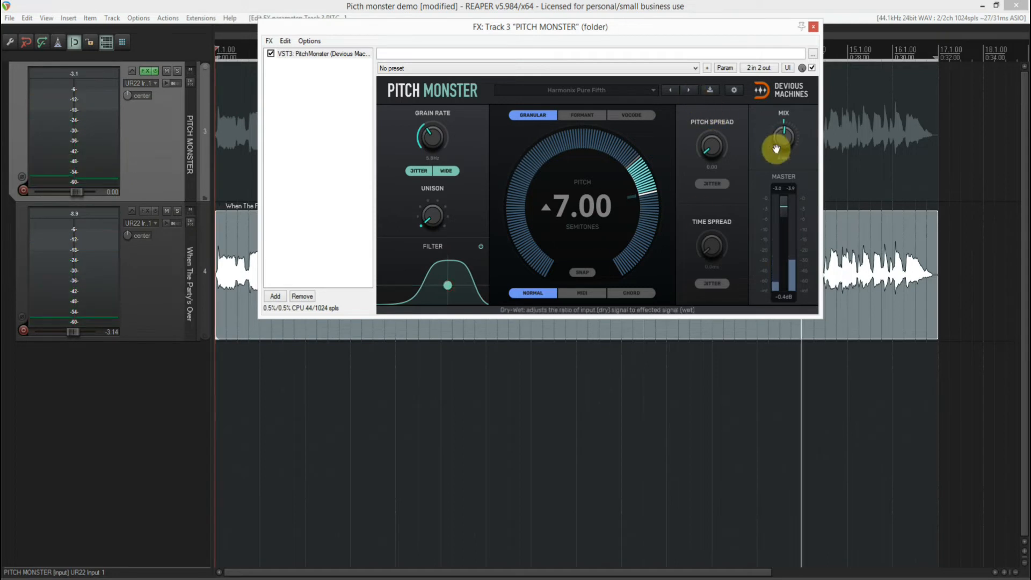
click(689, 91)
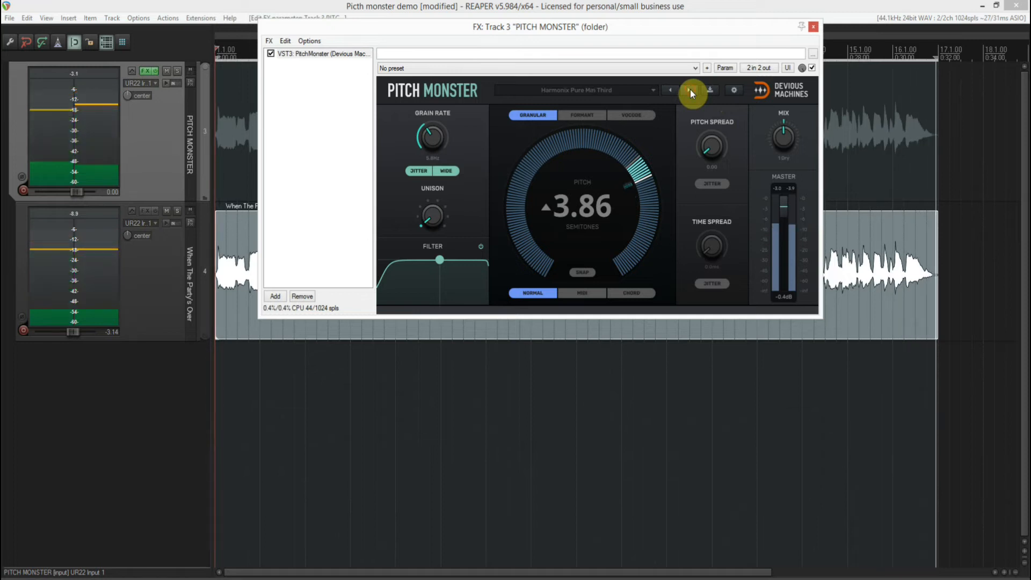
click(689, 90)
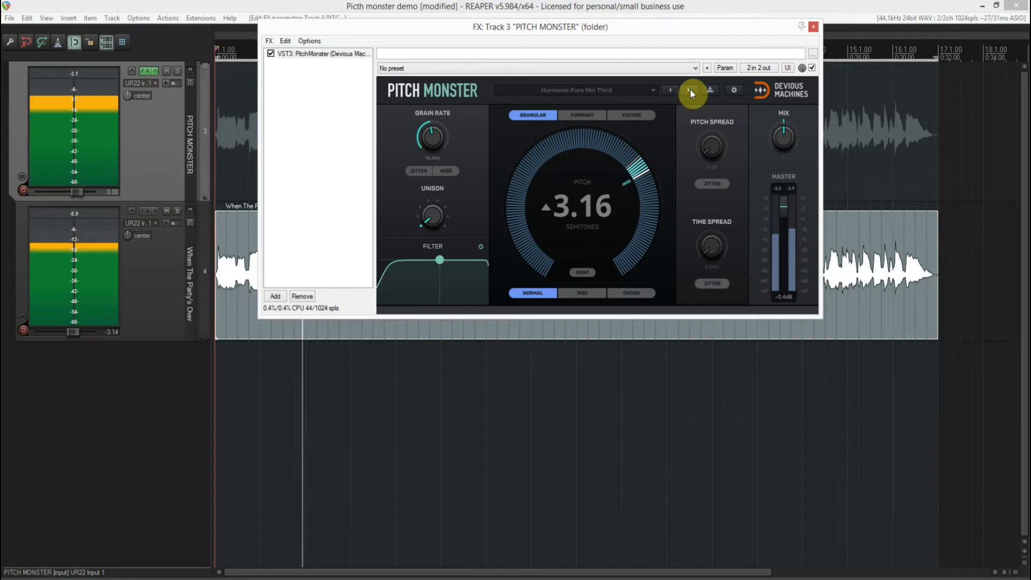
Load the Jazzy Chords preset and audition its chord memories 1 through 5 in order
click(690, 91)
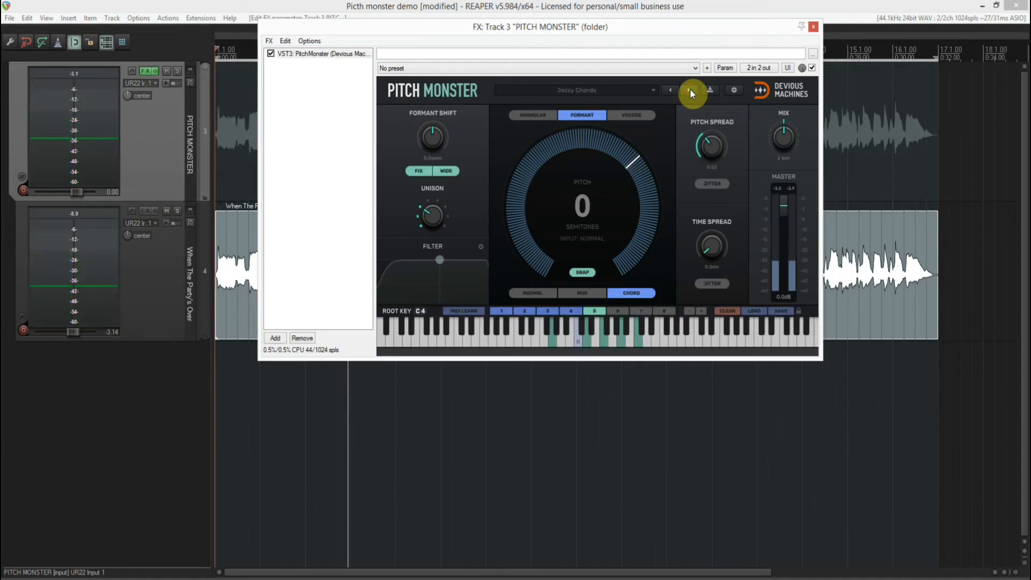
click(506, 311)
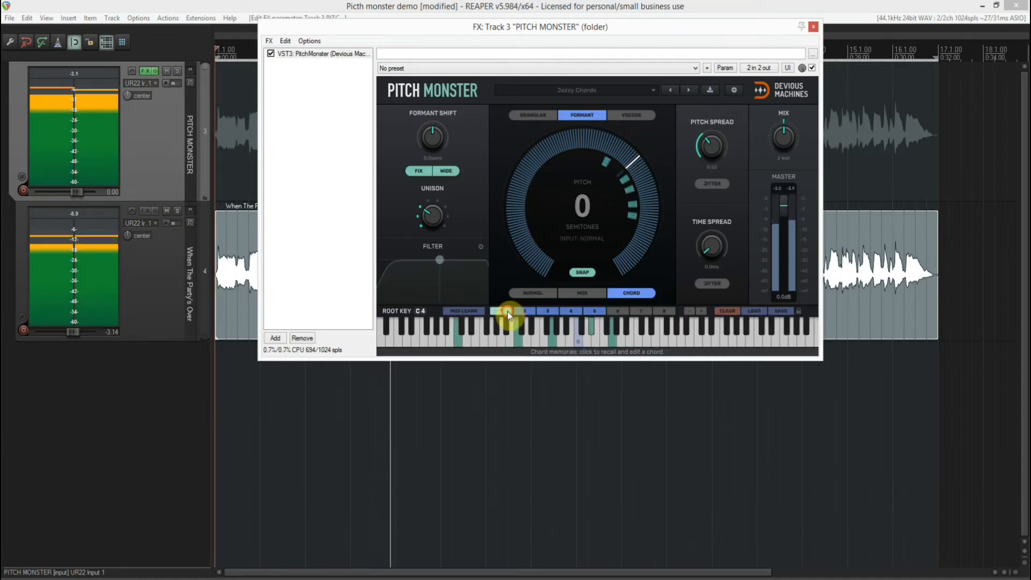
click(525, 311)
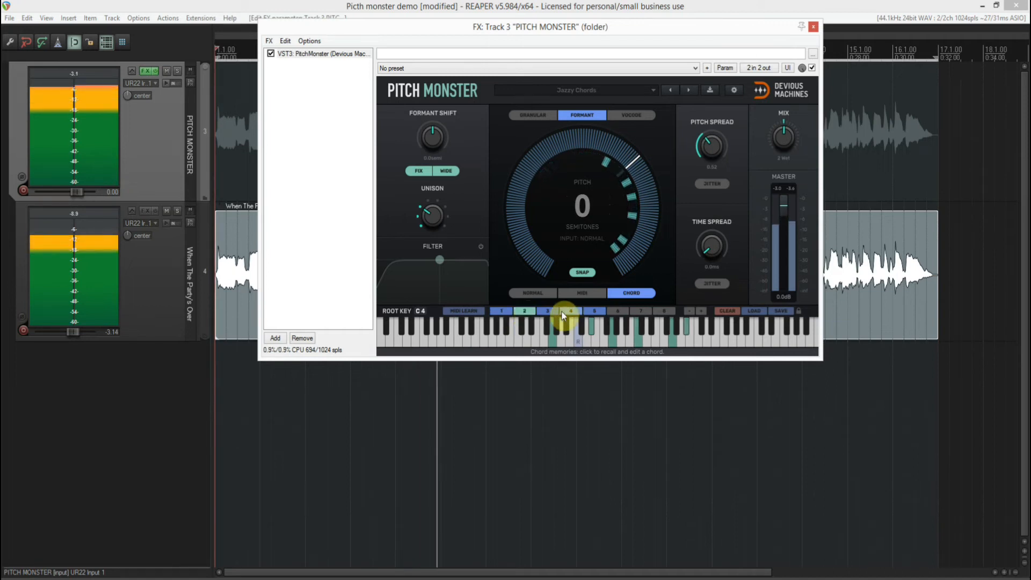
click(548, 312)
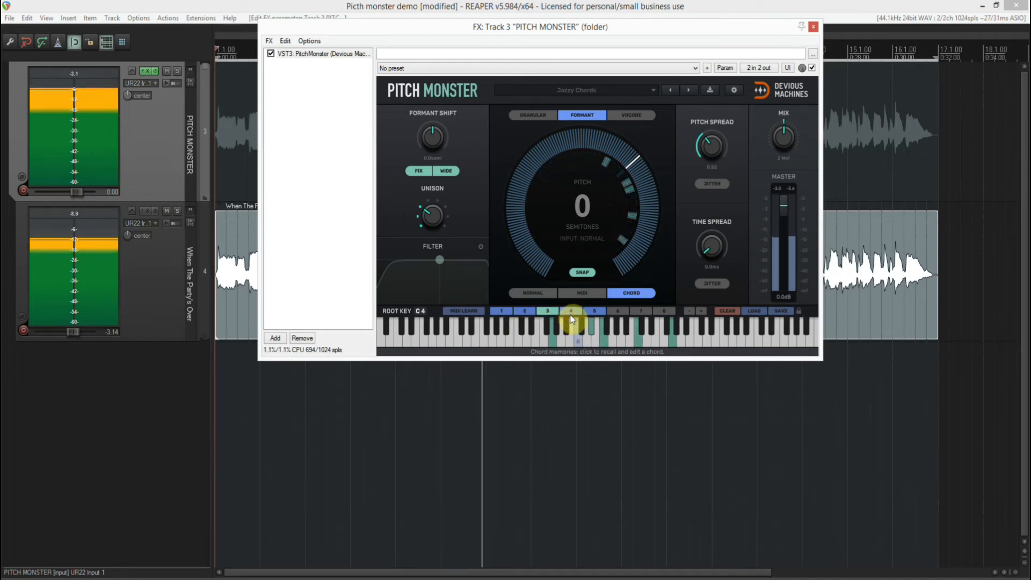
click(570, 311)
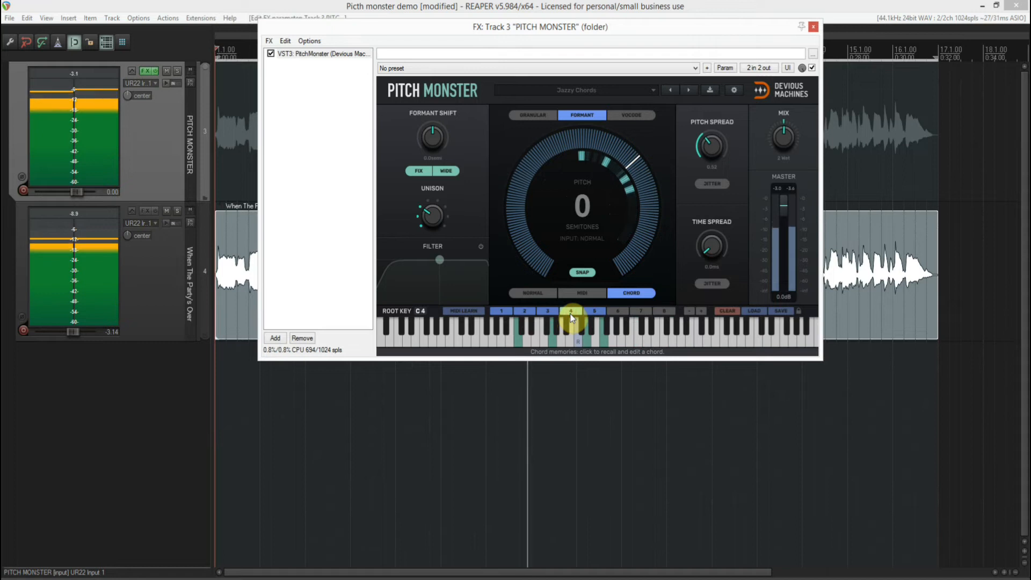
click(594, 311)
Set the root key of Jazzy Chords to E4 and recall its chord memories through 4
drag(419, 311, 420, 305)
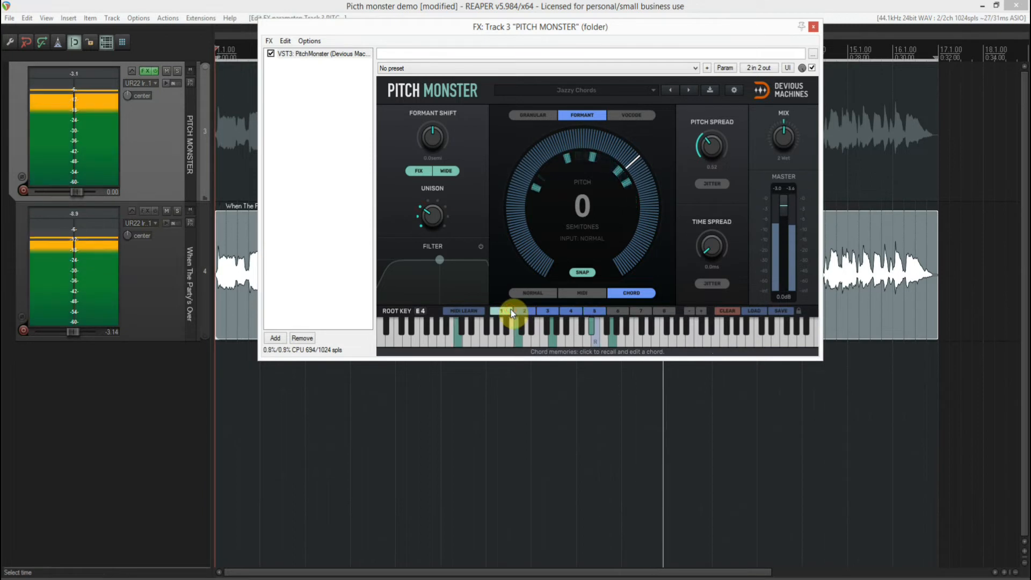
click(526, 311)
click(547, 311)
click(571, 311)
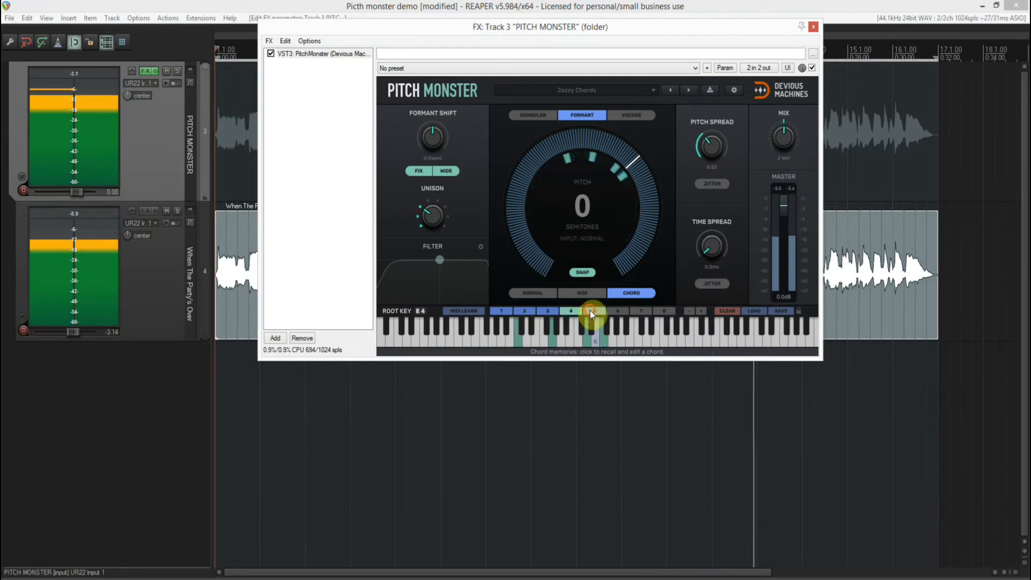
Load the Minor Choir preset, set its mix to 100% wet and audition its chord memories through 4
click(689, 91)
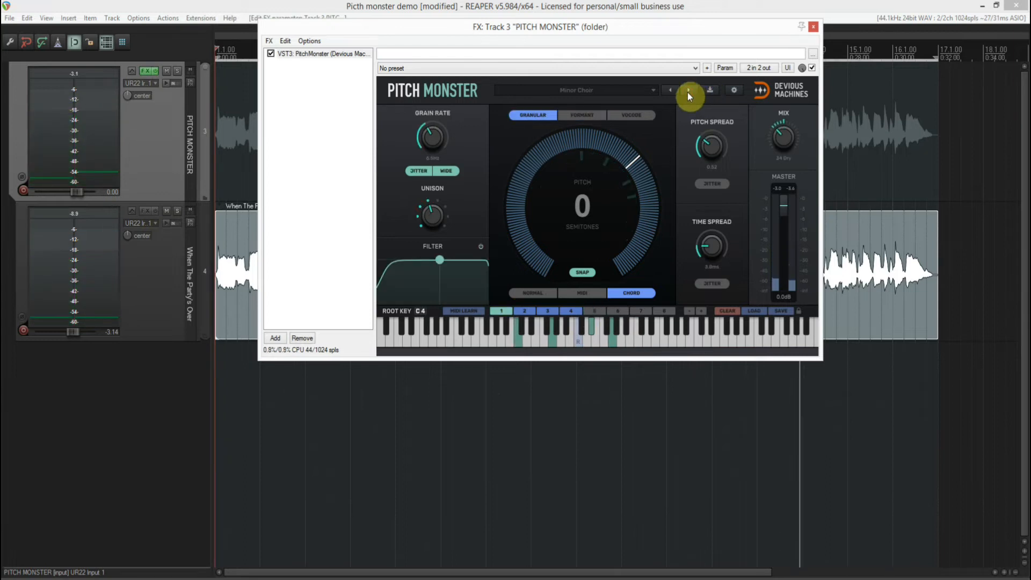
drag(779, 141, 778, 78)
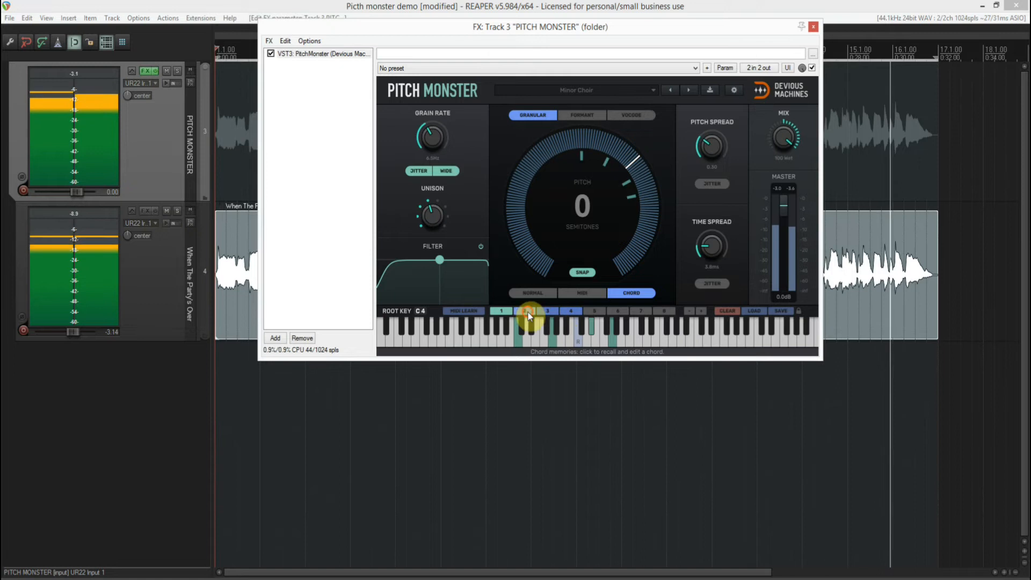
click(542, 310)
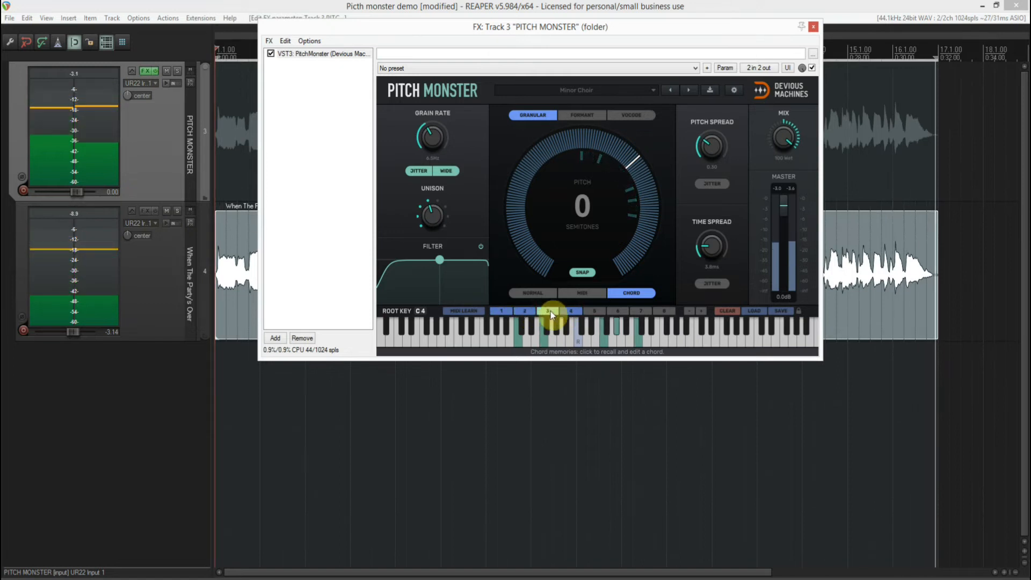
click(550, 312)
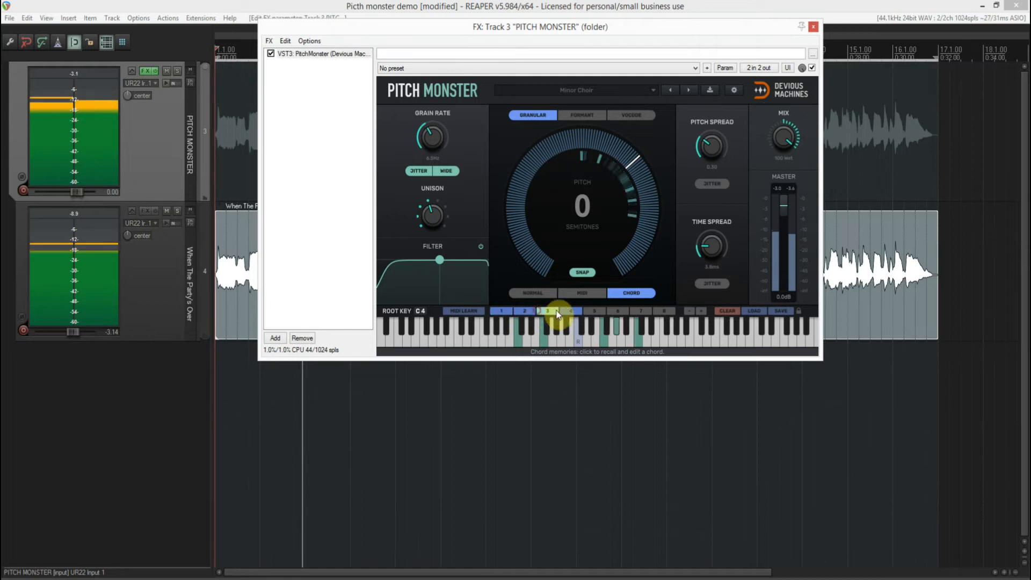
click(570, 311)
Load the Monster Choir preset, bring its mix to 100% wet and recall chord memories 2 and 3
click(688, 90)
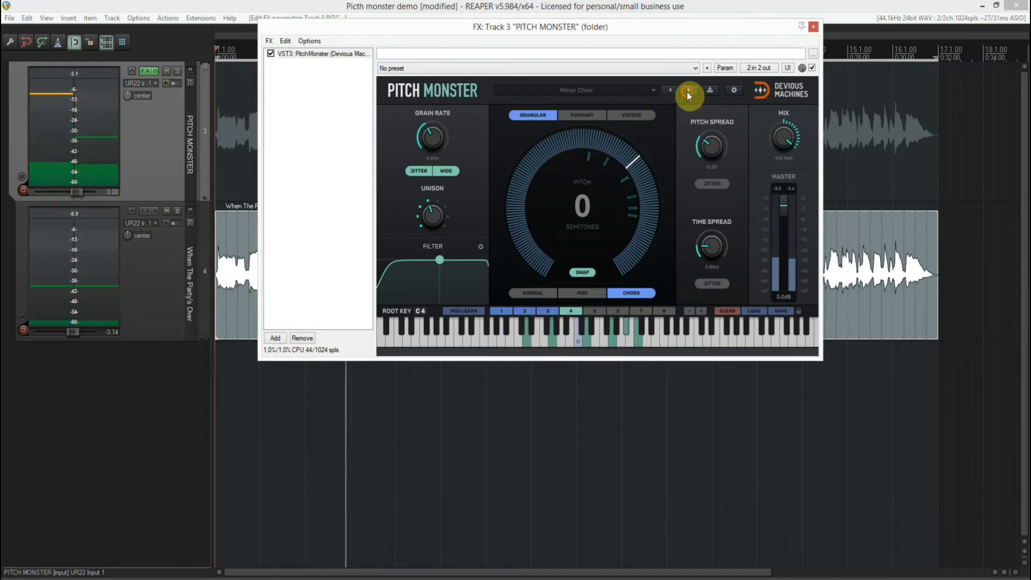
drag(778, 152, 775, 128)
click(525, 311)
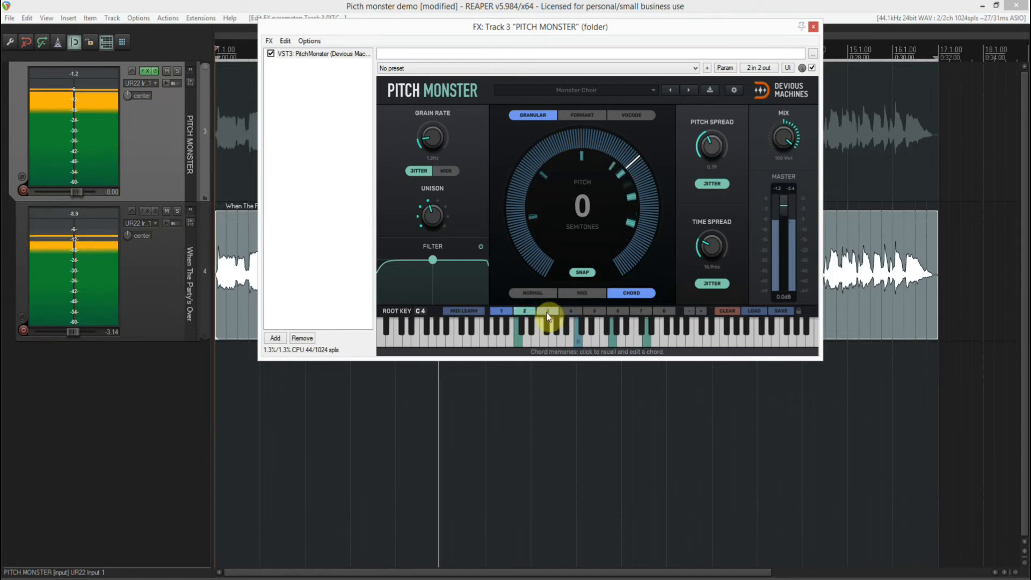
click(547, 311)
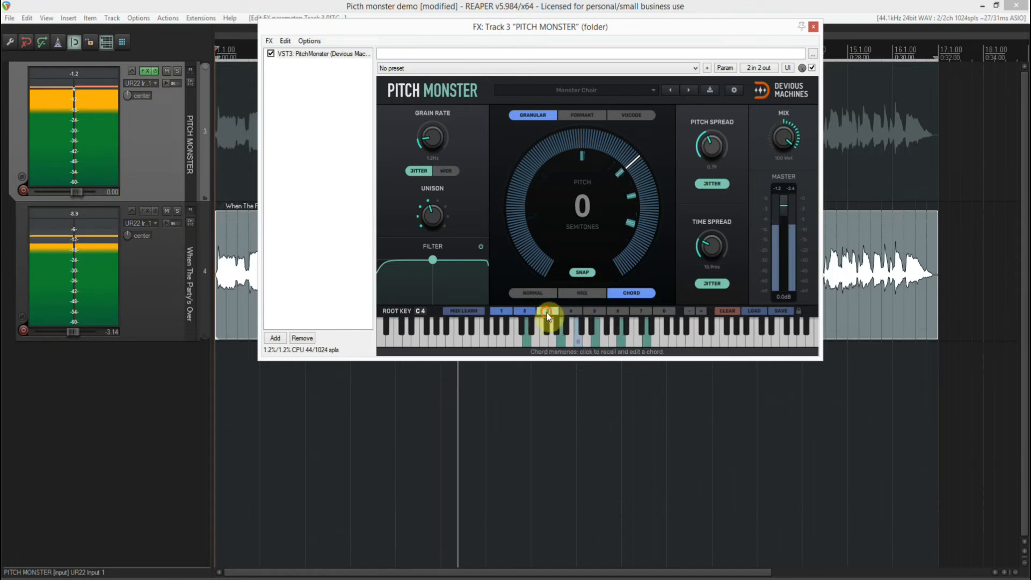
Audition the Space Opera preset, then Add Rumble from the Octave category with its mix at 100% wet
click(689, 91)
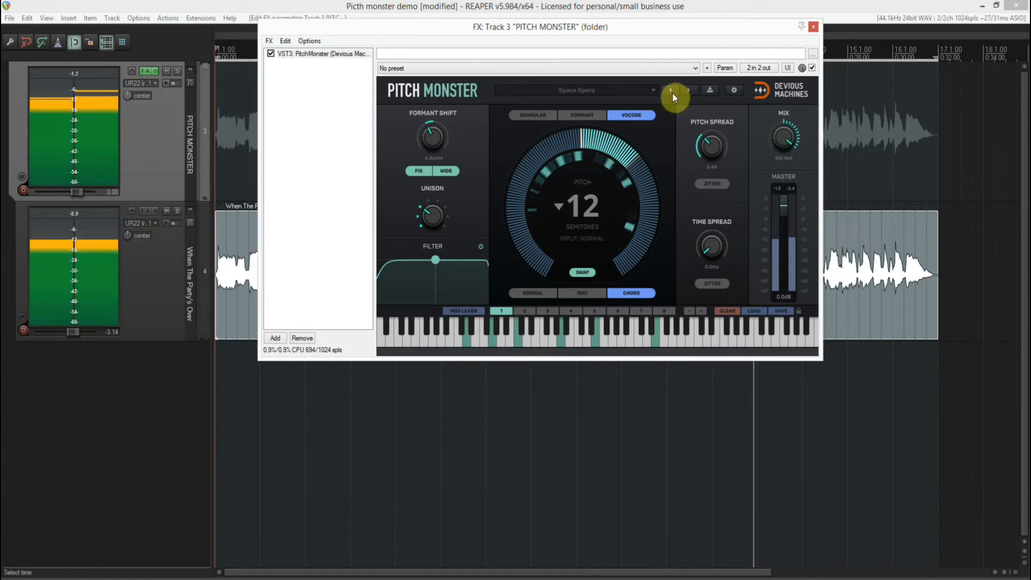
click(687, 91)
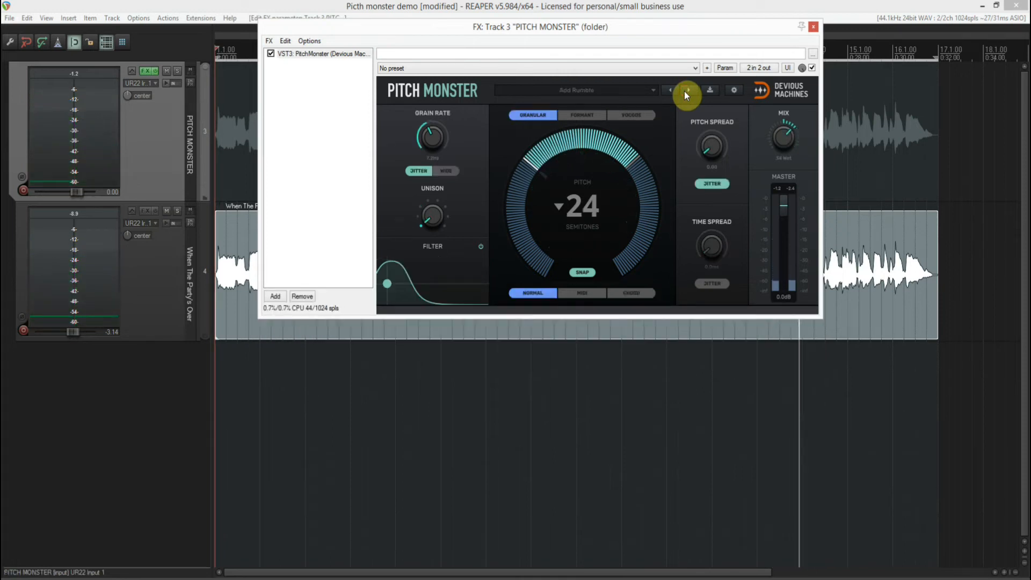
click(613, 92)
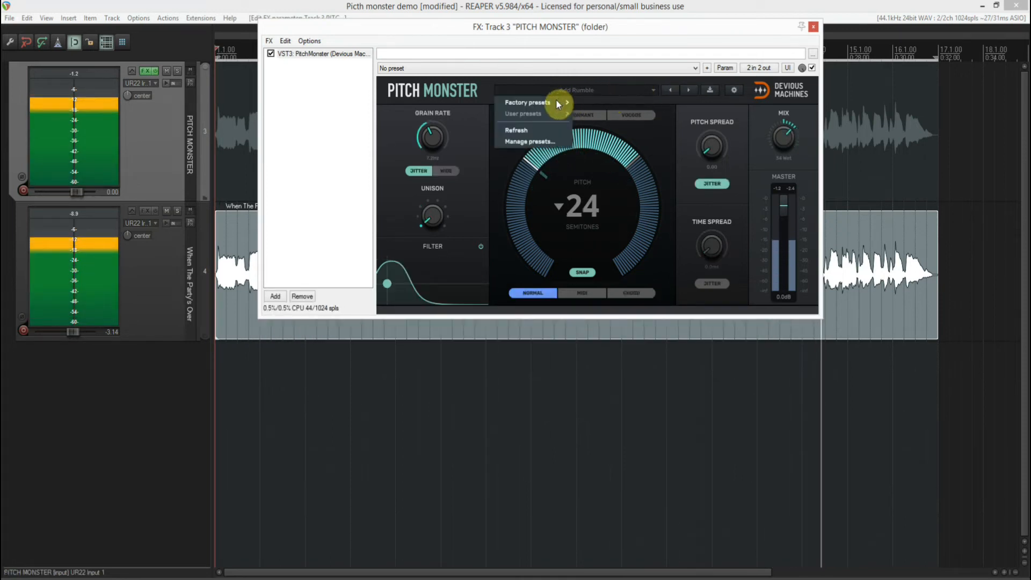
mouse_move(556, 102)
mouse_move(623, 145)
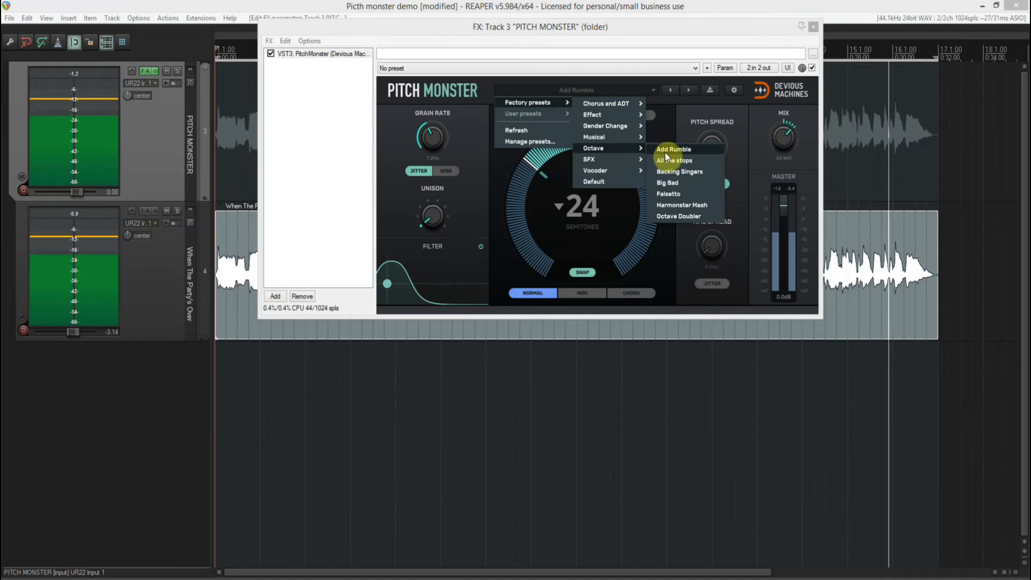
click(784, 151)
double_click(785, 150)
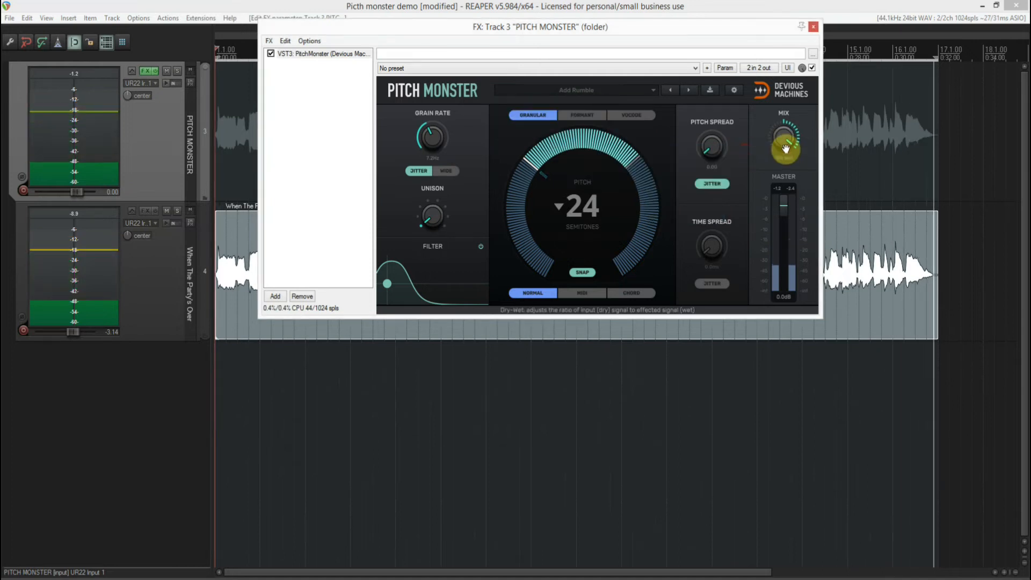
Audition the All the stops preset, then Backing Singers with its mix at 100% wet and back at the midpoint
click(691, 91)
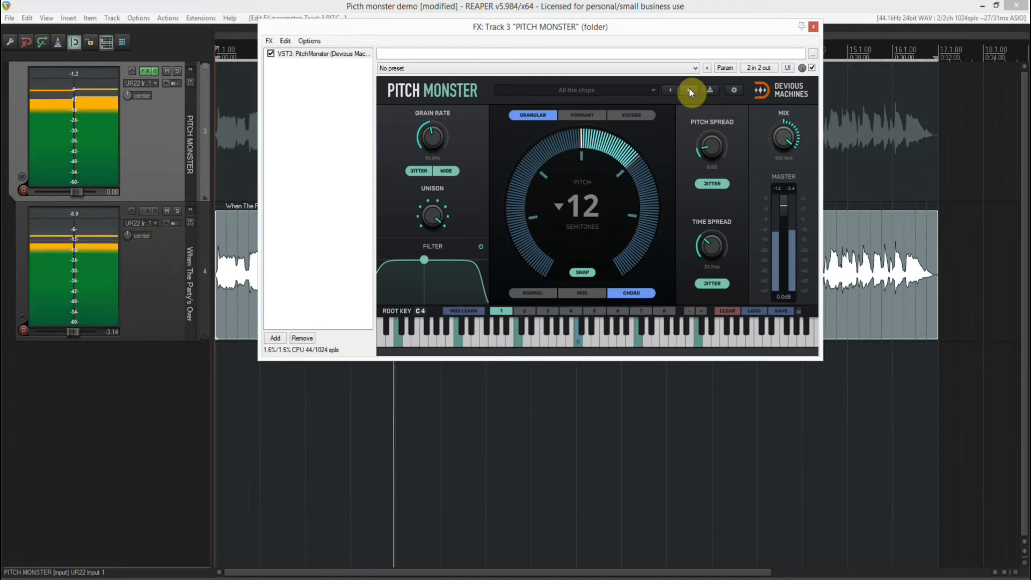
click(691, 91)
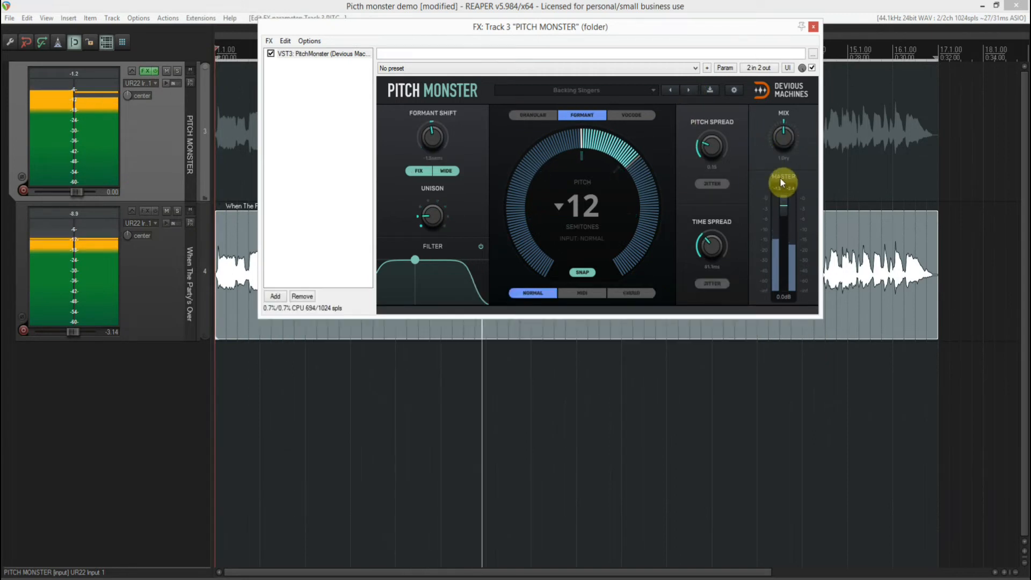
drag(779, 146, 779, 123)
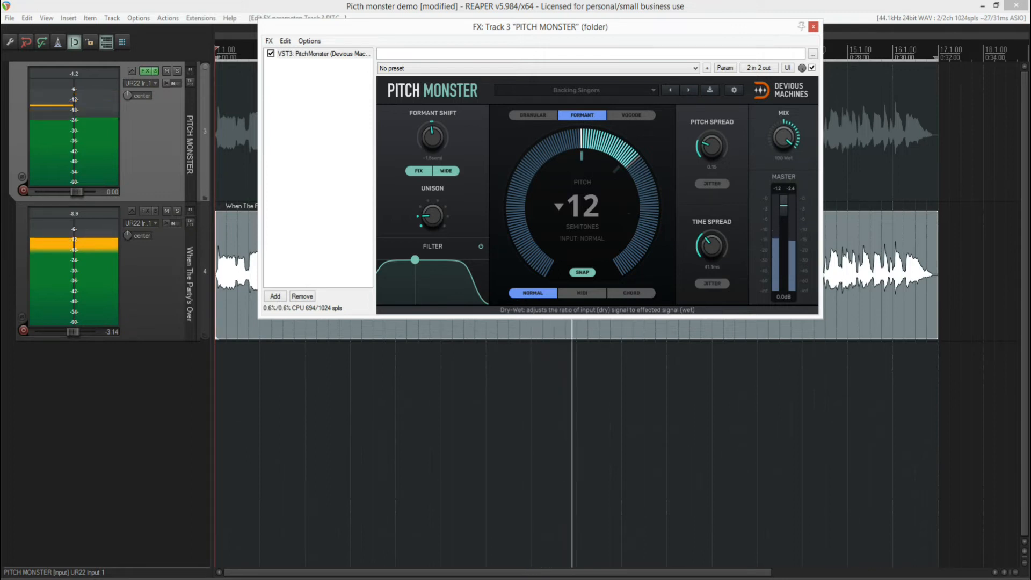
drag(780, 144, 780, 165)
Turn on jitter for both the pitch spread and time spread of Backing Singers and adjust the pitch spread
click(719, 182)
click(716, 283)
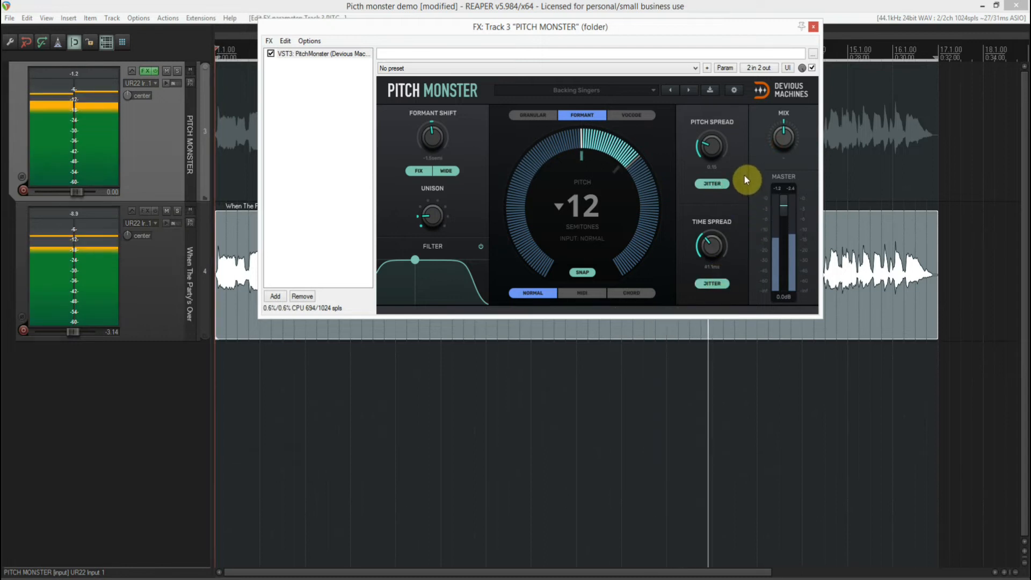
drag(711, 146, 746, 151)
Audition the Big Bad and Falsetto presets, each with its mix at 100% wet
click(691, 91)
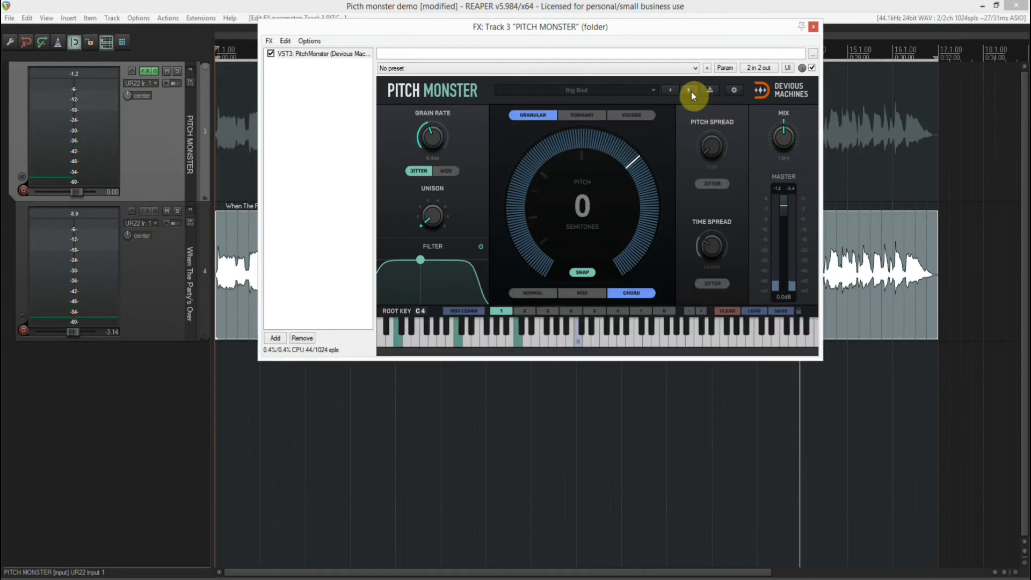
drag(783, 140, 785, 9)
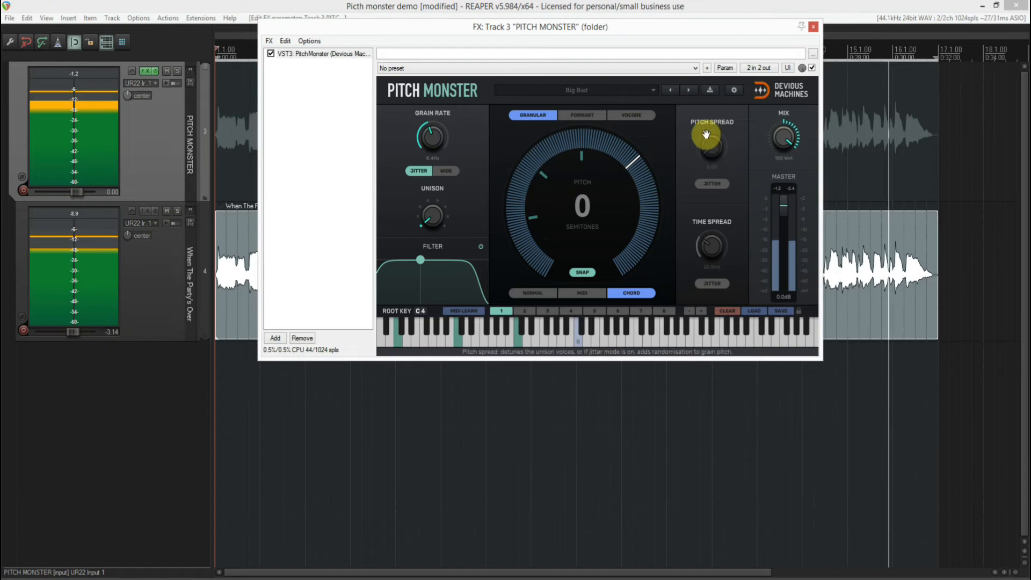
click(690, 92)
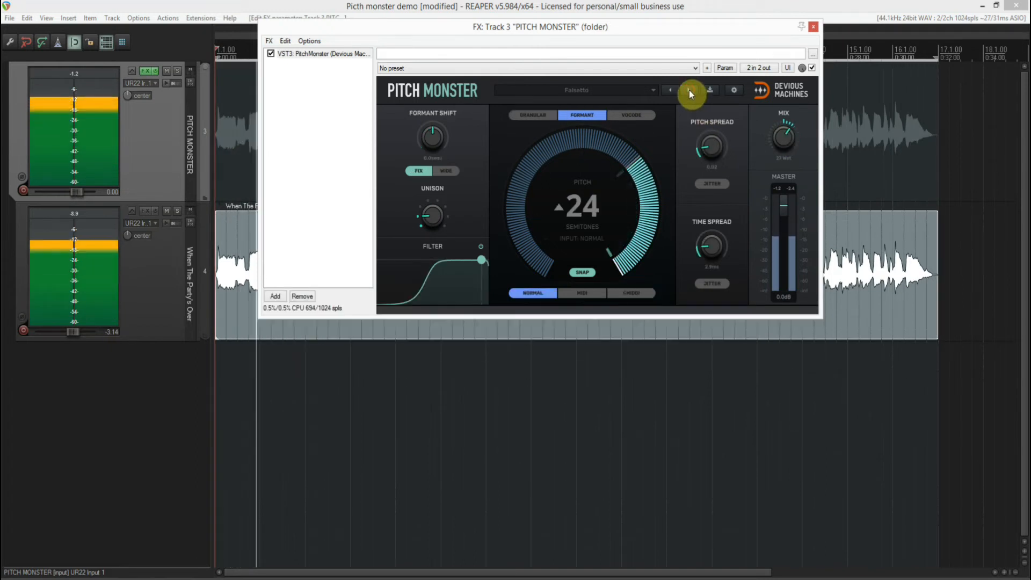
drag(783, 138, 784, 91)
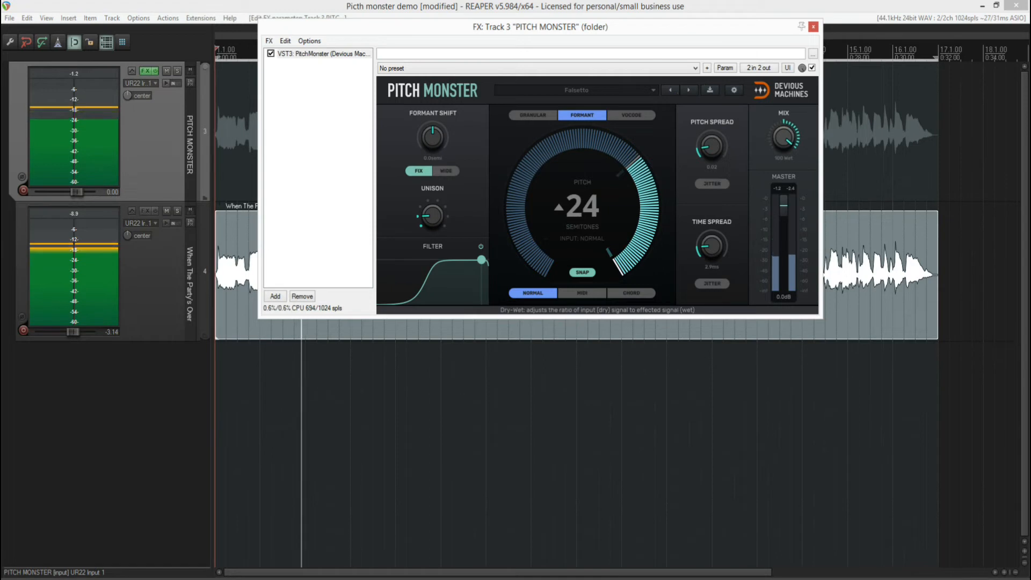
Audition the Harmonster Mash preset, then load Octave Doubler and set its mix to 100% wet
click(688, 91)
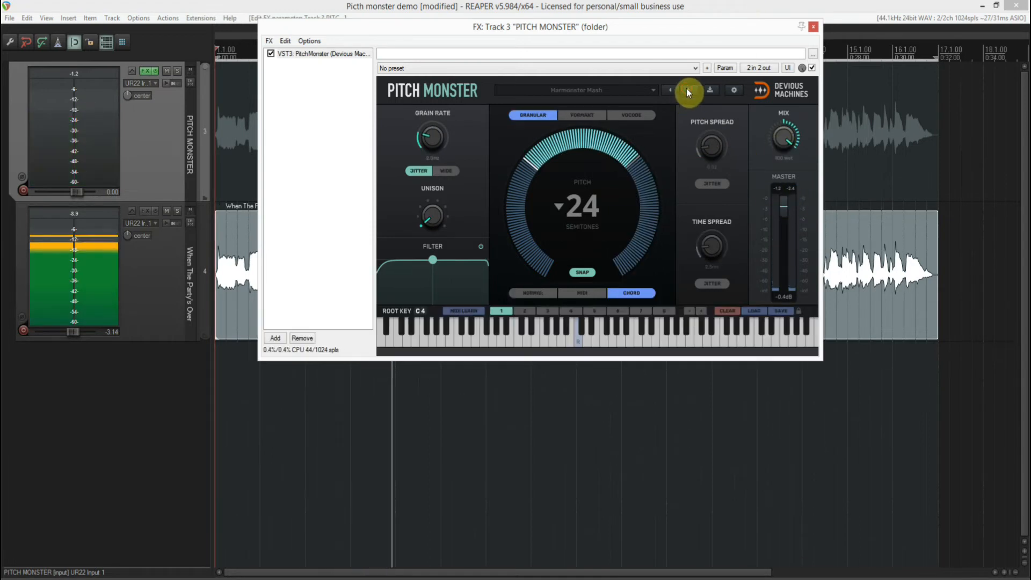
click(688, 91)
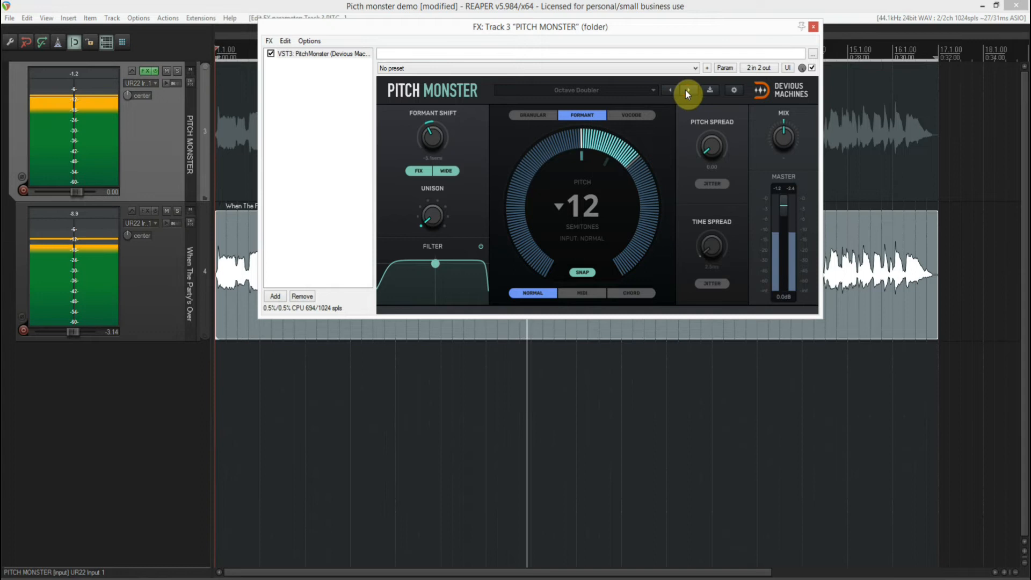
drag(778, 139, 777, 75)
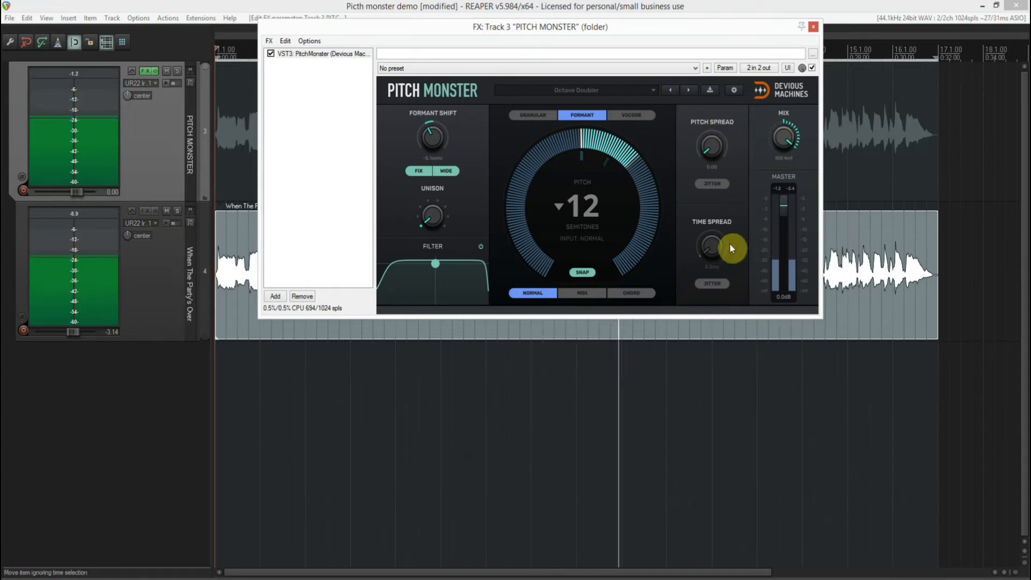
Add jittered time spread of about 14 ms and pitch spread of about 0.18 to Octave Doubler, and pull its mix toward dry
click(714, 283)
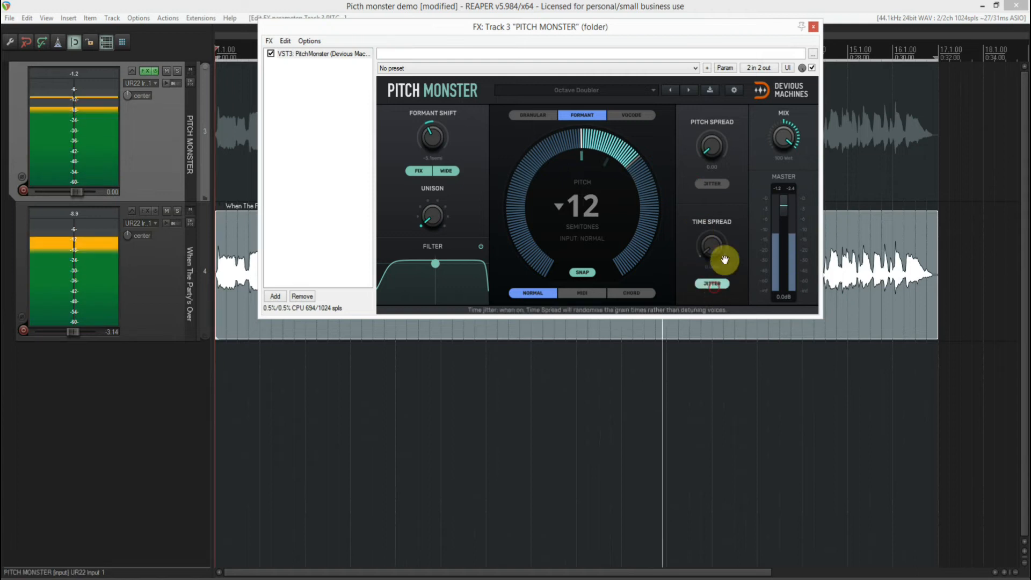
click(717, 186)
drag(706, 248, 693, 203)
click(710, 176)
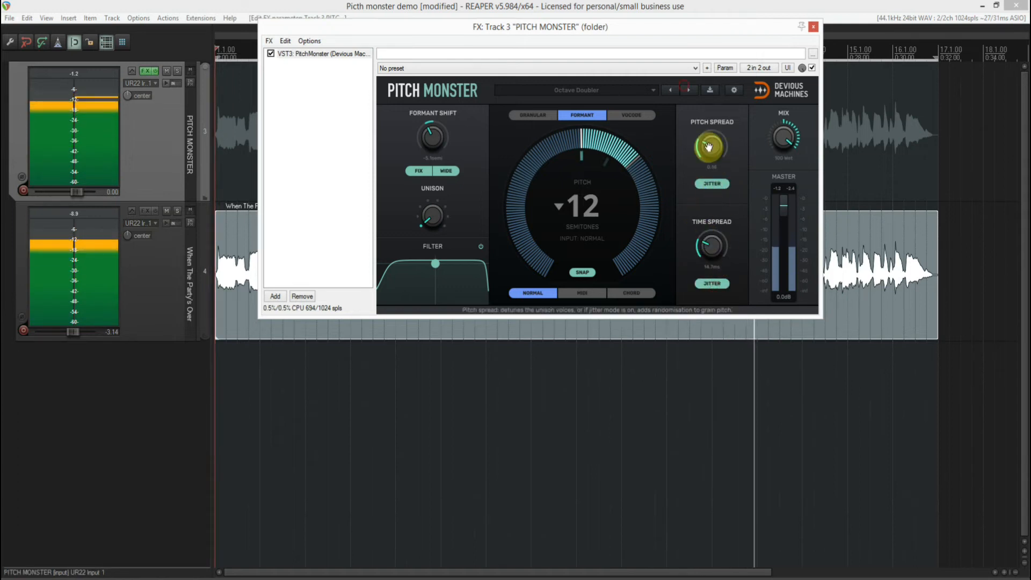
drag(784, 138, 785, 190)
drag(783, 138, 784, 141)
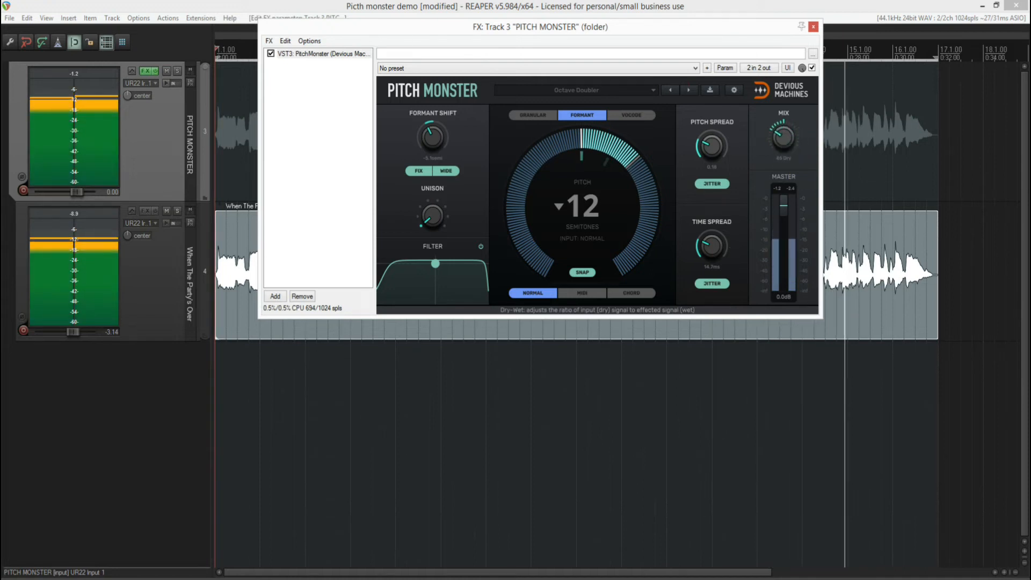
Audition the SFX preset Aliens with its mix at 100% wet, followed by Big Shift and Creature
click(689, 90)
drag(780, 146, 780, 92)
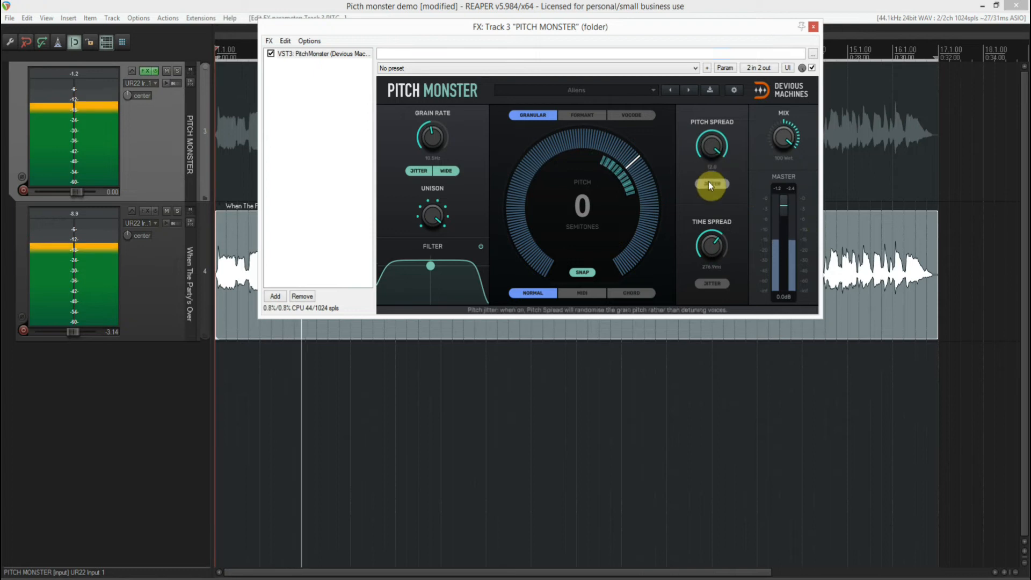
click(688, 90)
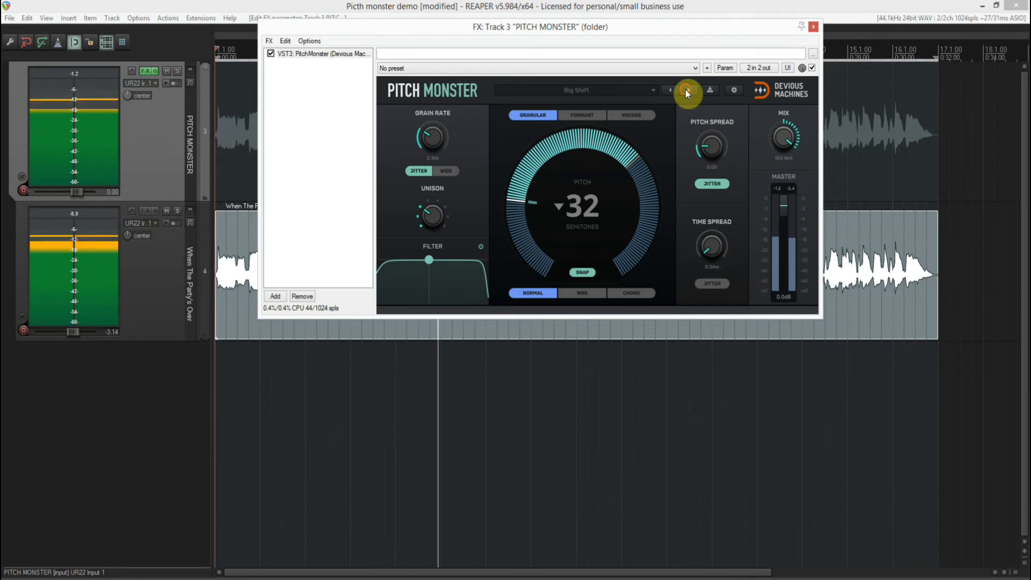
click(687, 91)
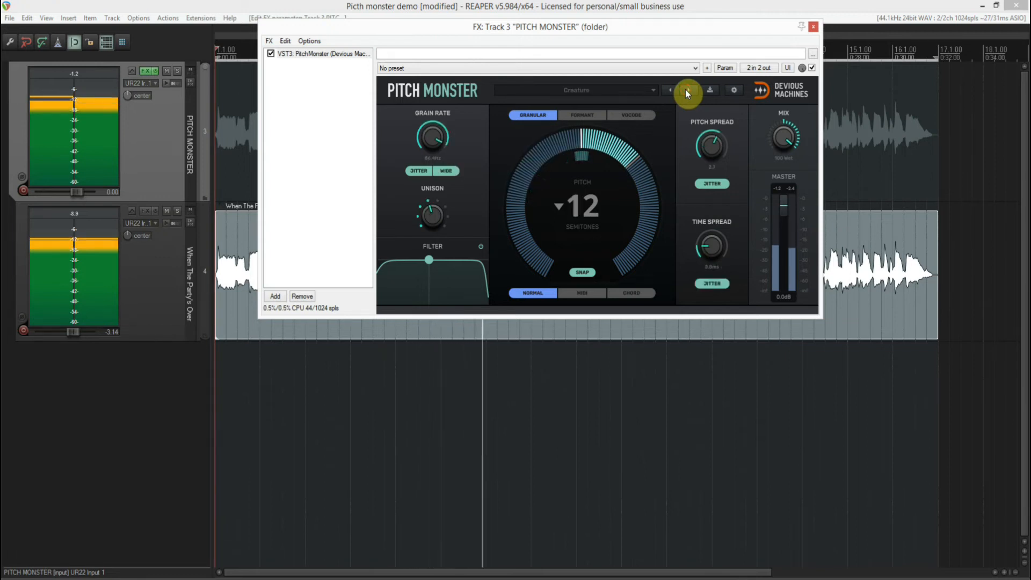
Load the Deranged Chipmonks preset and look over the list of factory presets in the SFX category
click(688, 91)
click(612, 91)
mouse_move(532, 107)
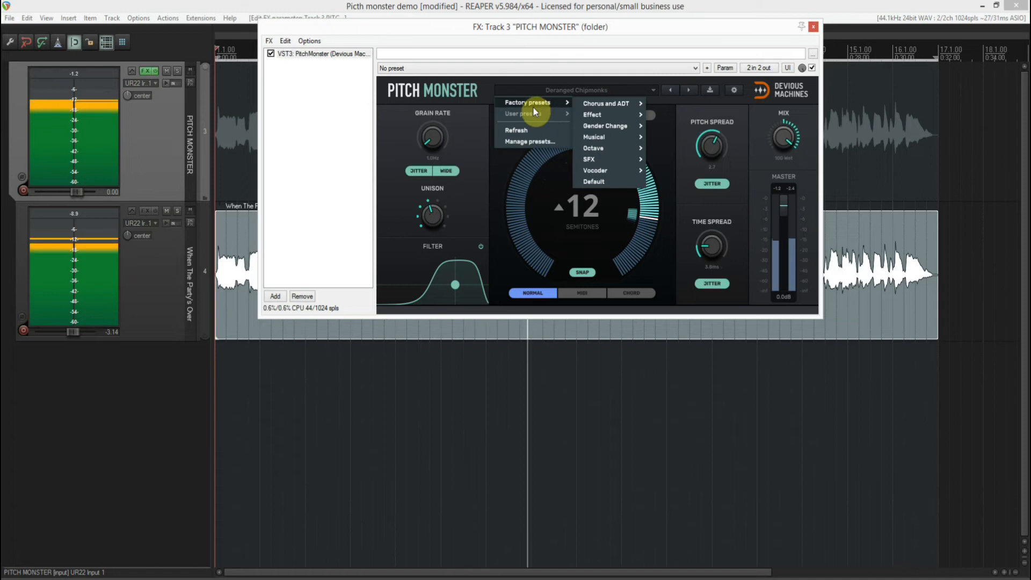
mouse_move(604, 160)
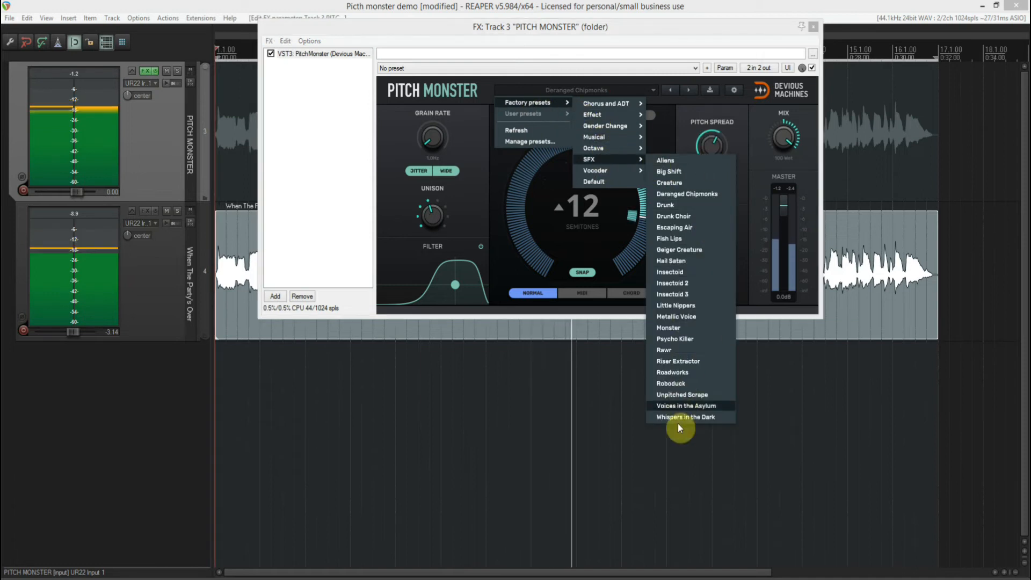
Audition the Drunk preset, then Escaping Air with its mix at 100% wet, then Fish Lips
click(688, 91)
click(688, 92)
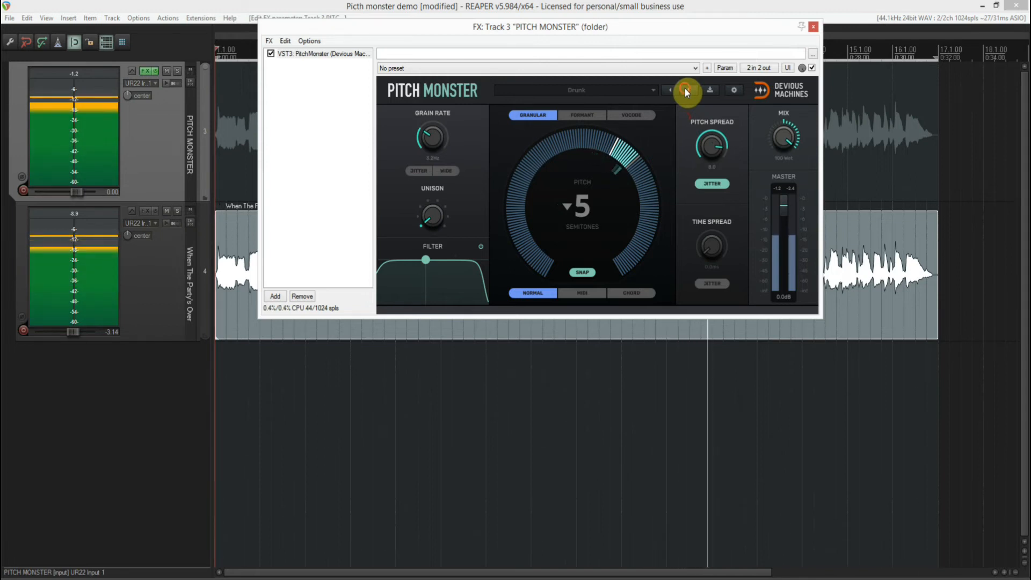
click(687, 91)
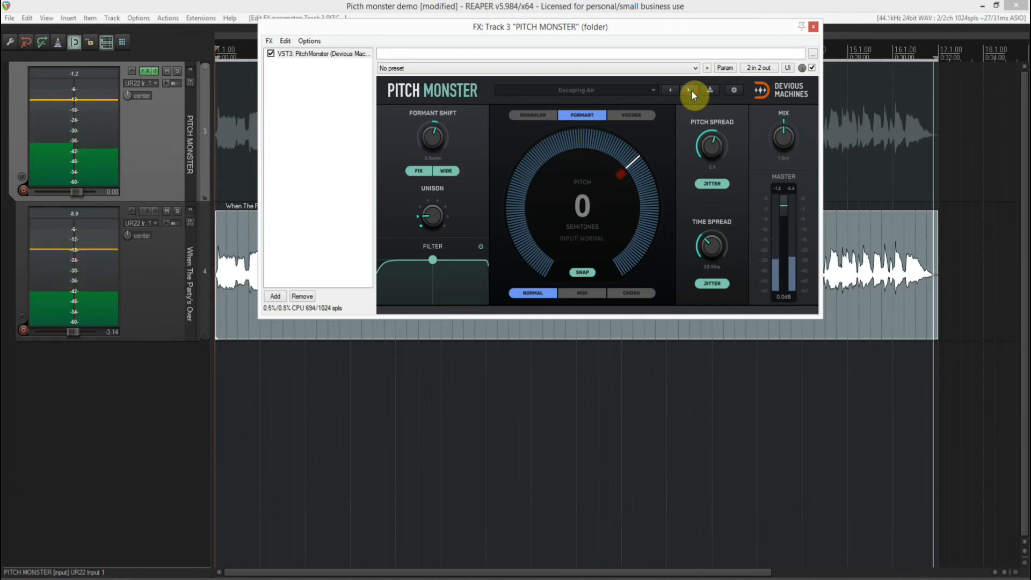
click(789, 131)
drag(790, 131, 806, 252)
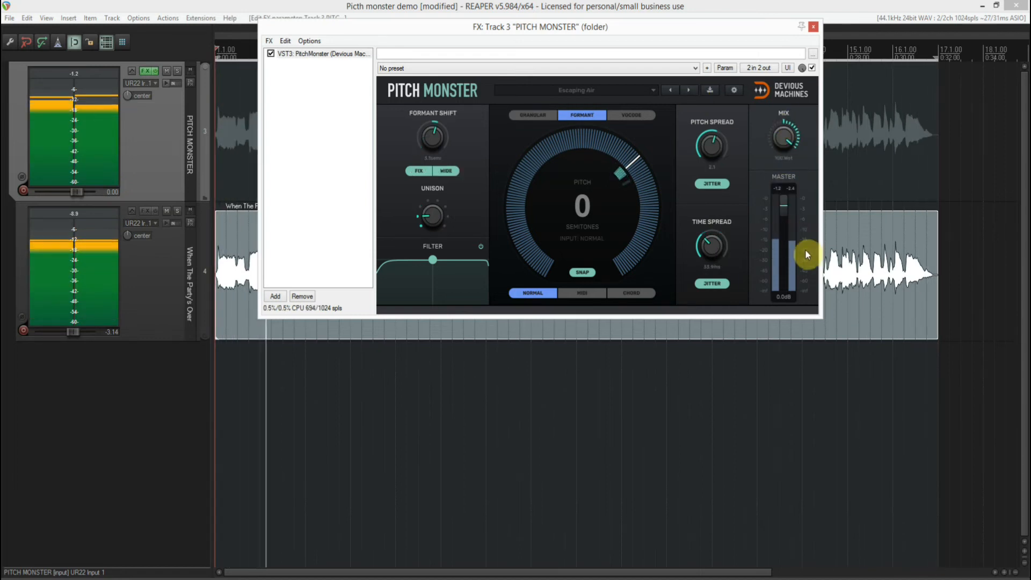
click(688, 93)
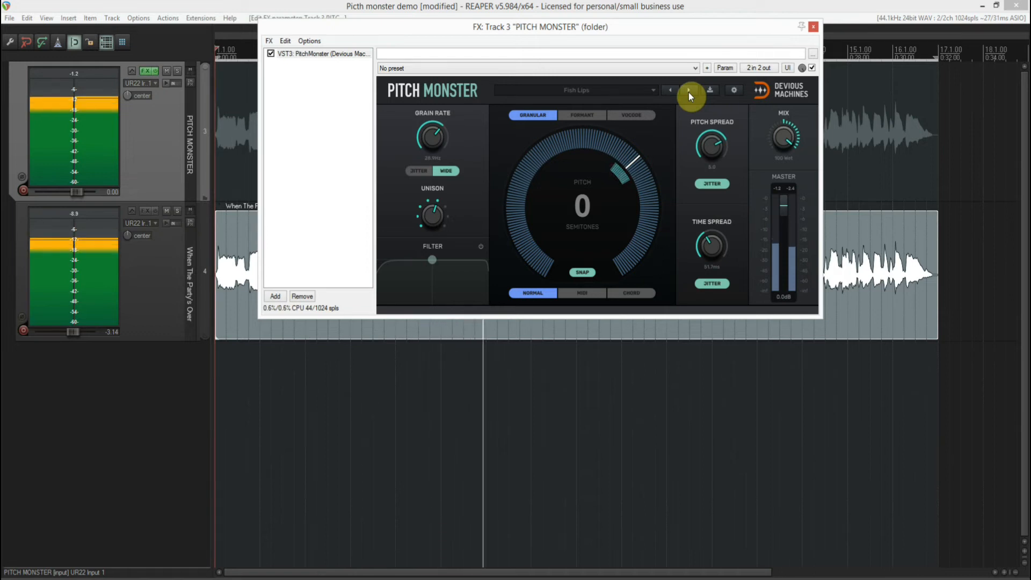
Audition the SFX presets in order from Geiger Creature through Hail Satan, Insectoid and Insectoid 2 to Metallic Voice
click(689, 93)
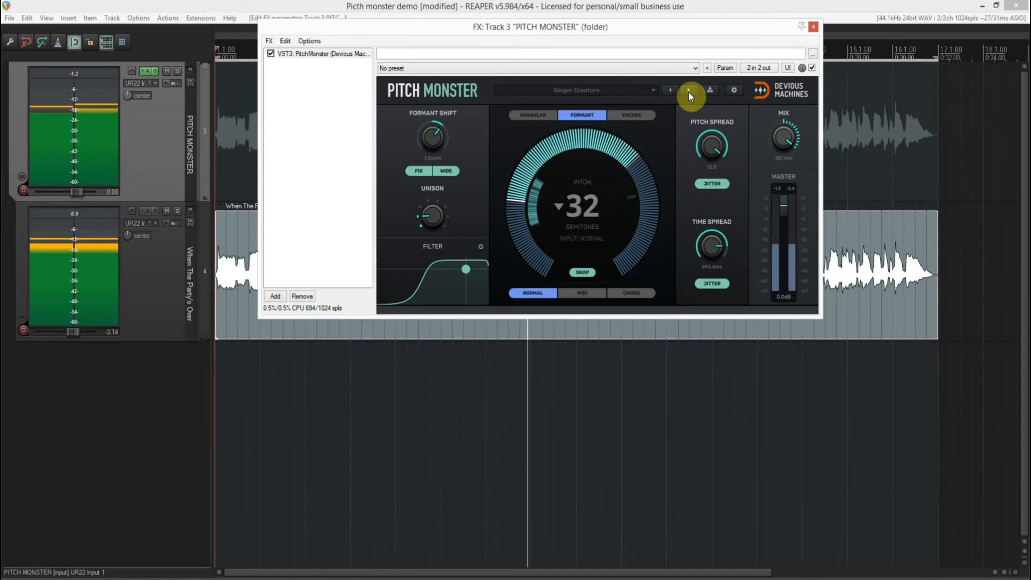
click(688, 92)
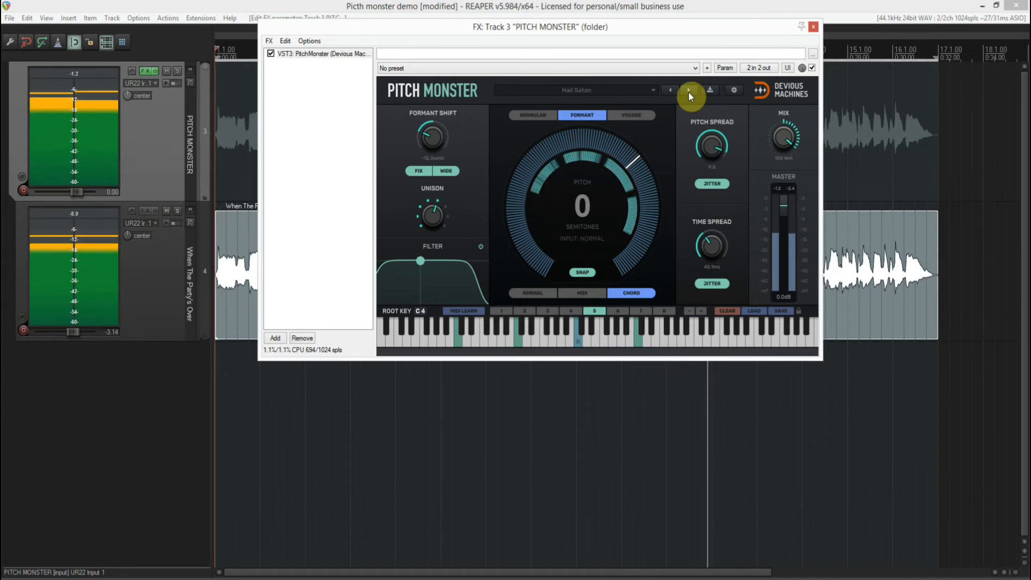
click(689, 93)
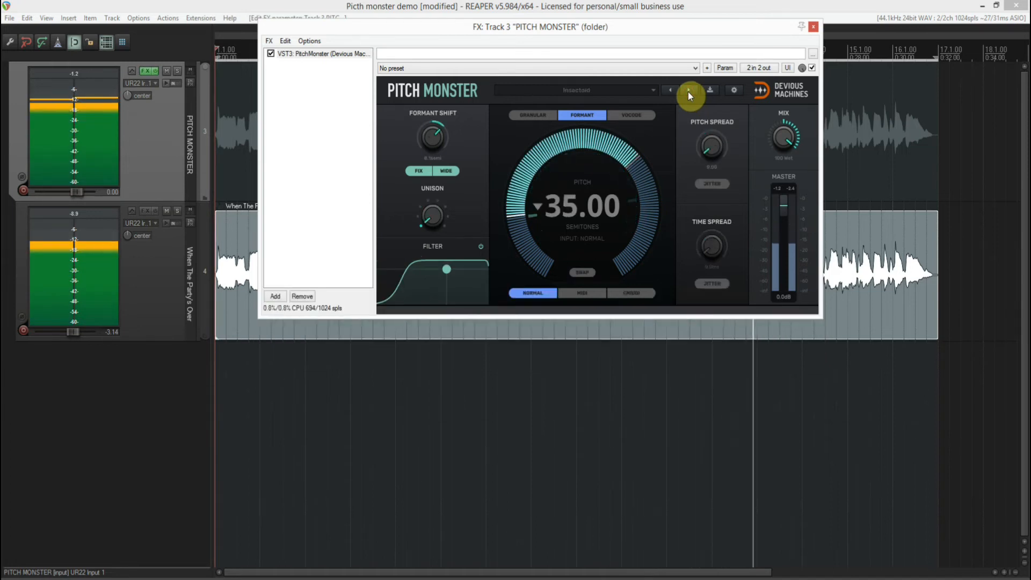
click(689, 92)
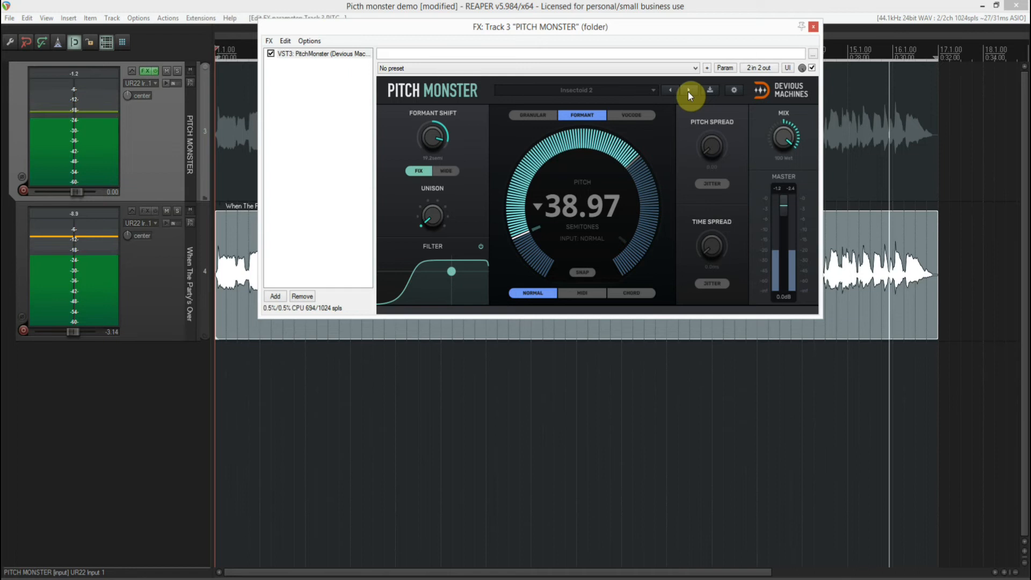
click(689, 91)
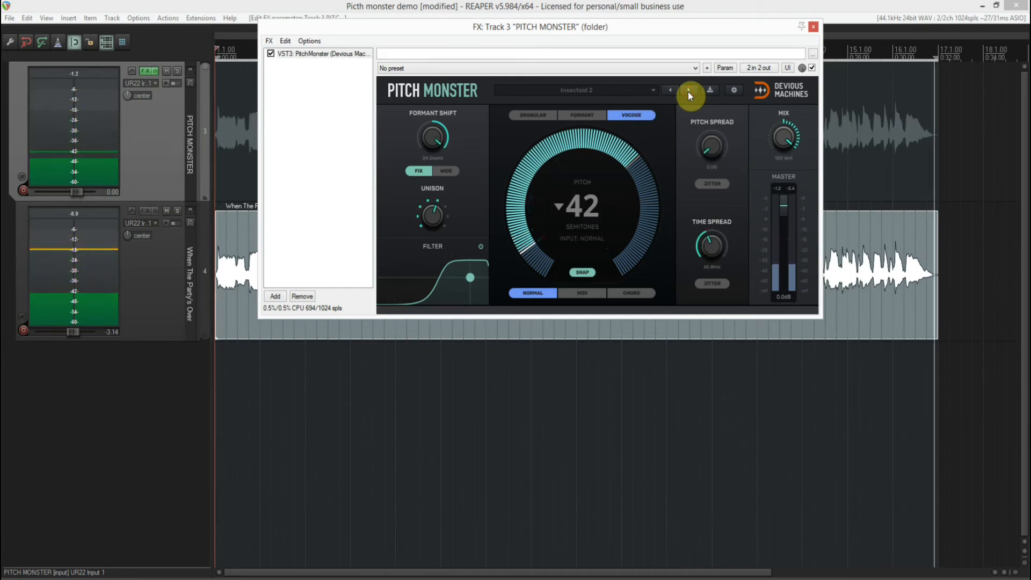
click(688, 91)
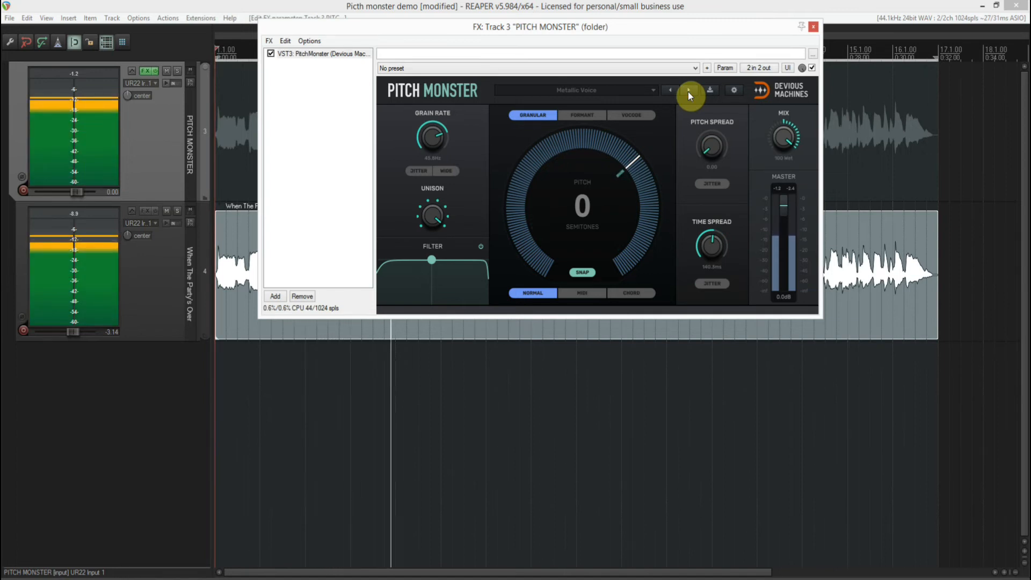
Audition the next SFX presets from Psycho Killer through Rawr to Riser Extractor
click(689, 91)
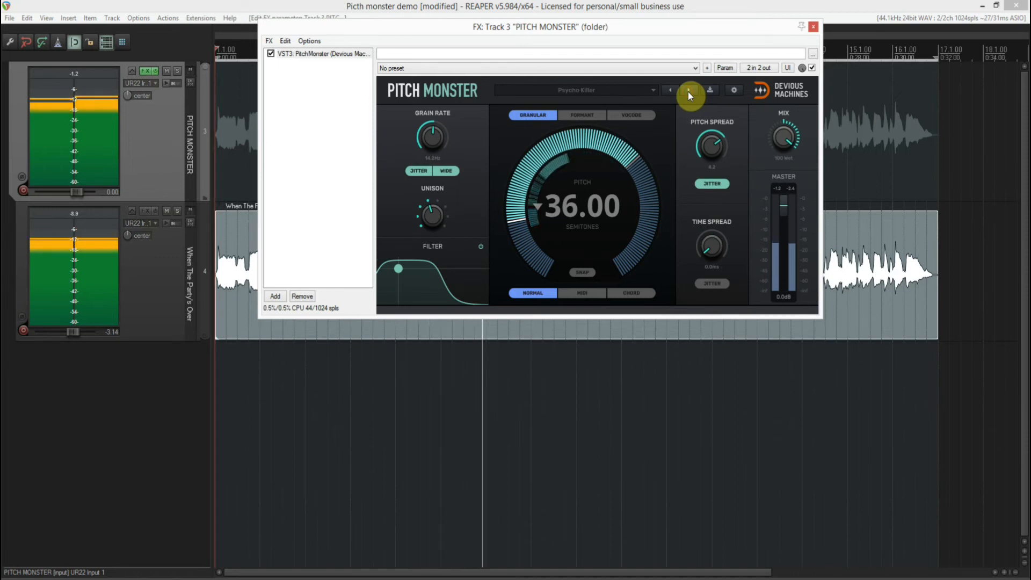
click(689, 92)
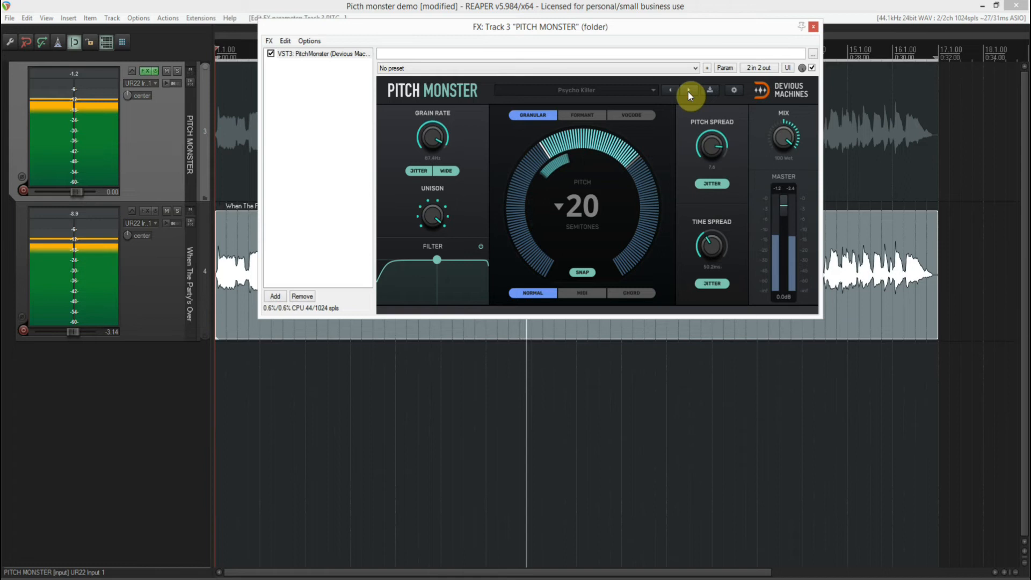
click(689, 92)
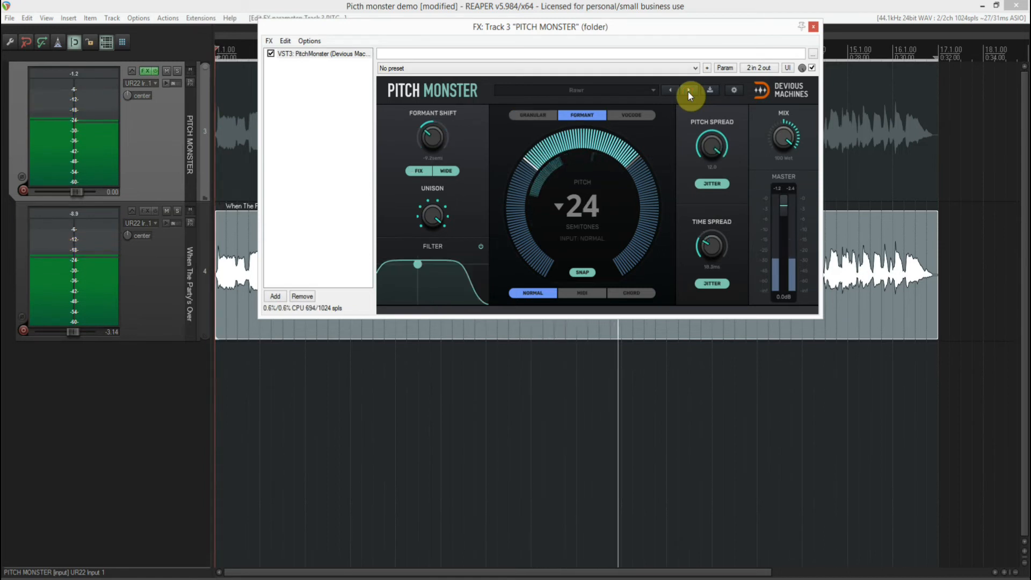
click(689, 92)
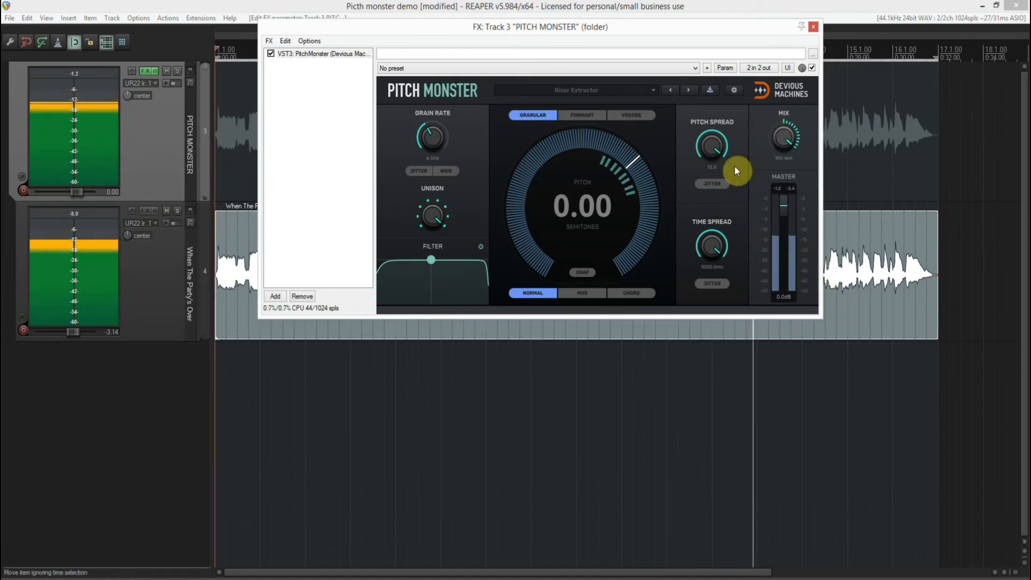
Load the Roboduck preset and lower its filter frequency to around the middle of the range
click(689, 90)
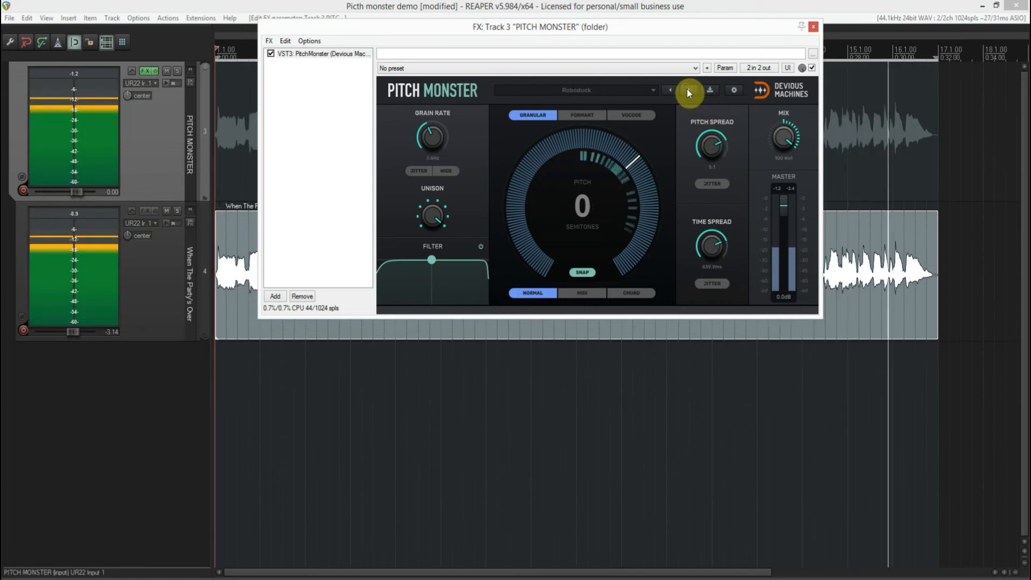
click(689, 91)
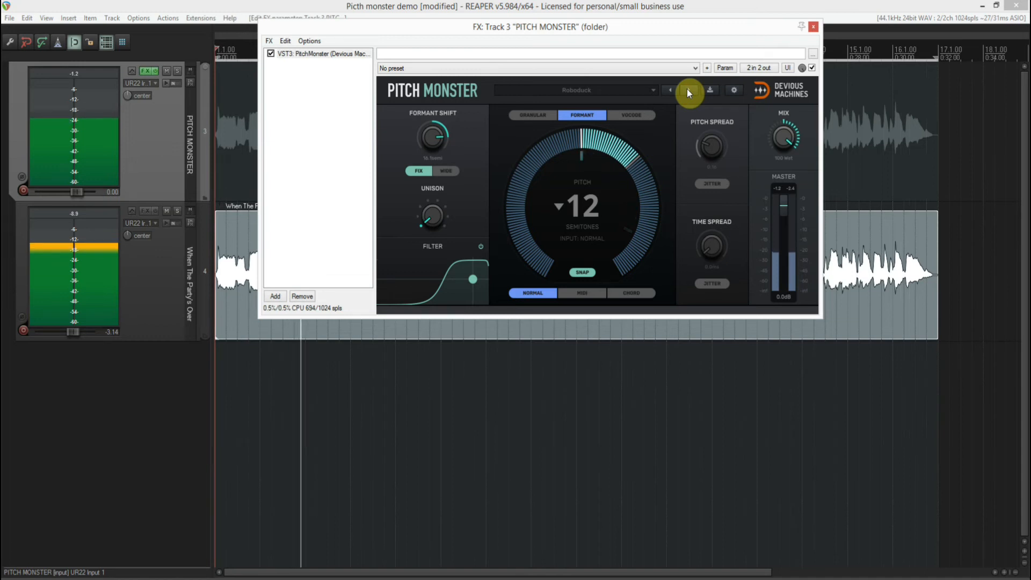
drag(472, 279, 436, 279)
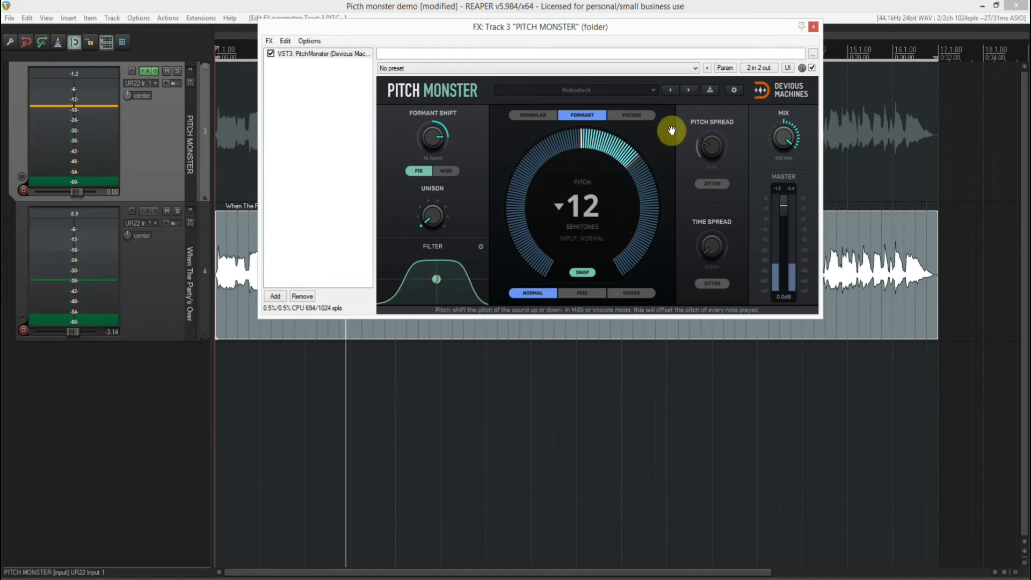
Audition the SFX presets Unpitched Scrape, Voices in the Asylum and Whispers in the Dark
click(688, 91)
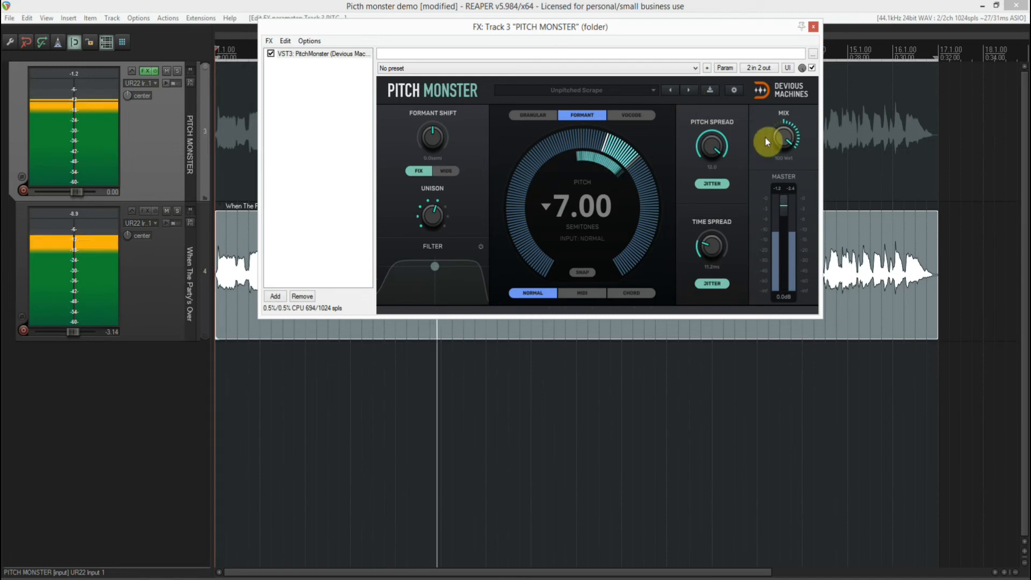
click(690, 91)
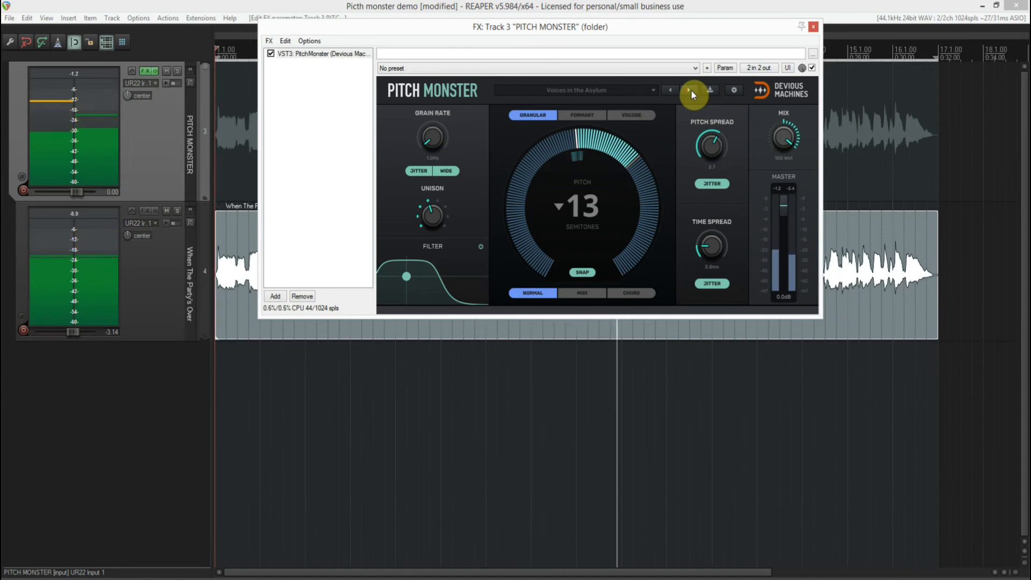
click(690, 91)
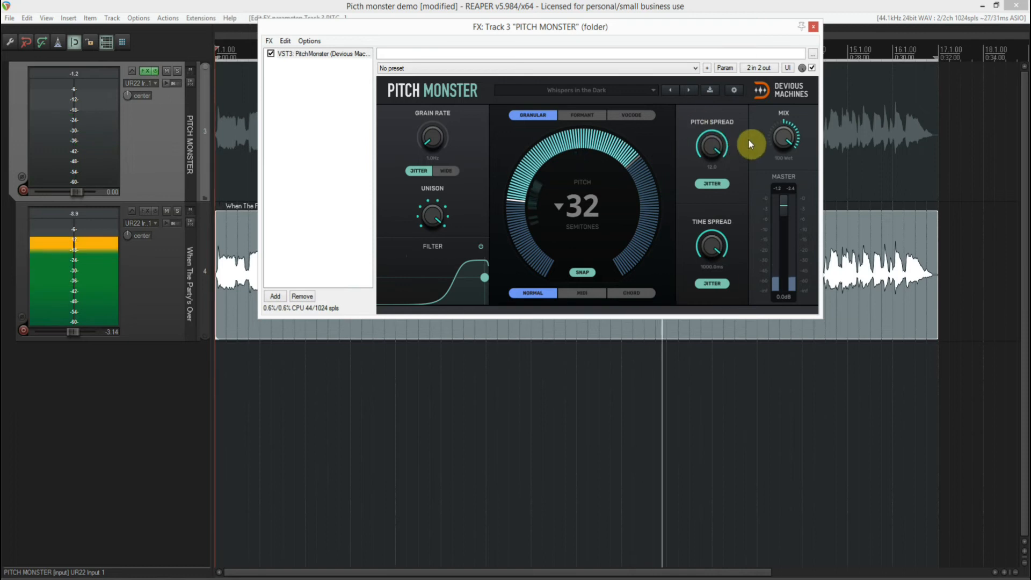
Load the Computer Choir preset and audition its chord memories 2, 3, 4, 5, 4, 3 and 1 in that order
click(690, 91)
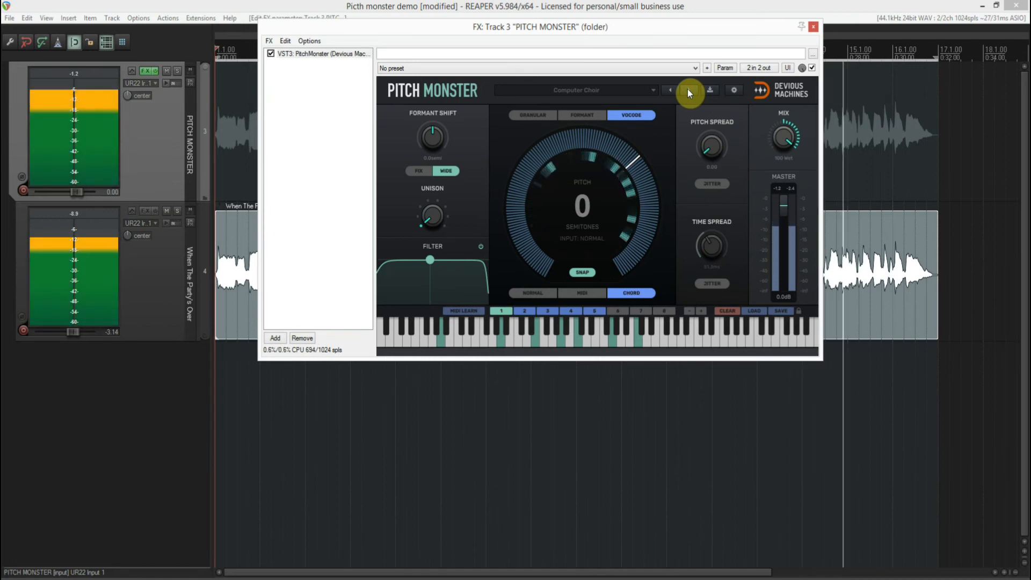
click(633, 89)
mouse_move(541, 103)
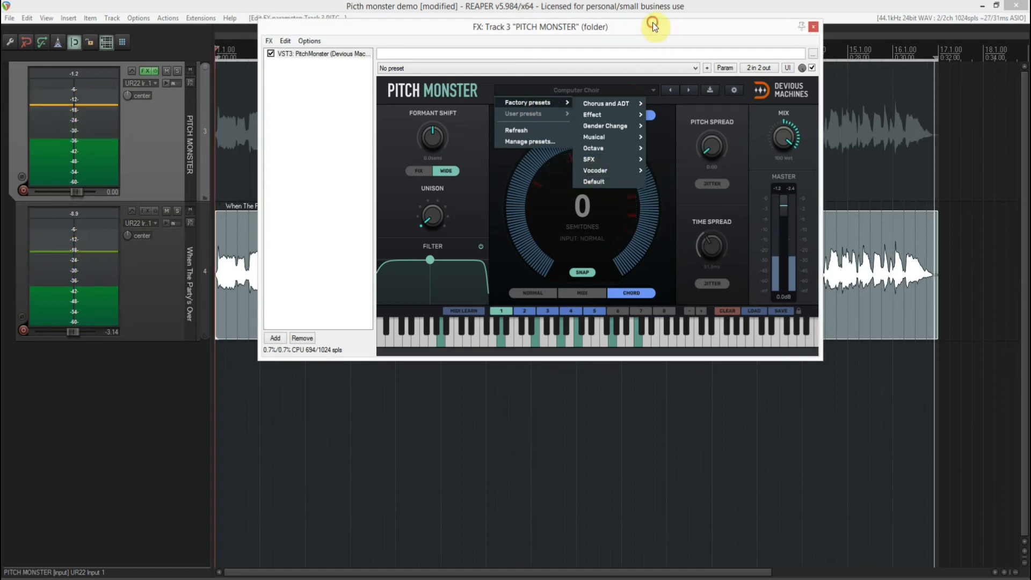
click(523, 311)
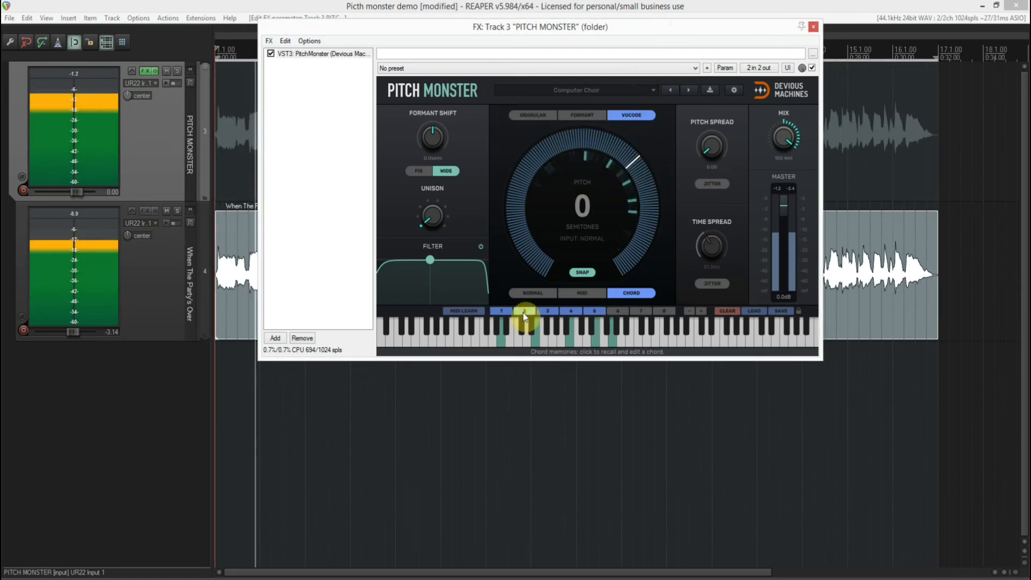
click(553, 311)
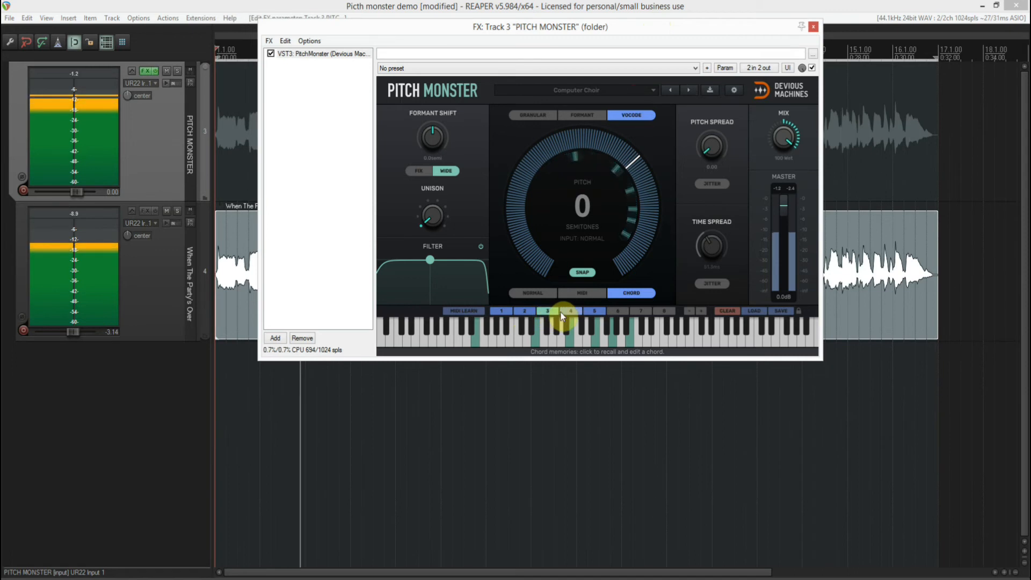
click(563, 313)
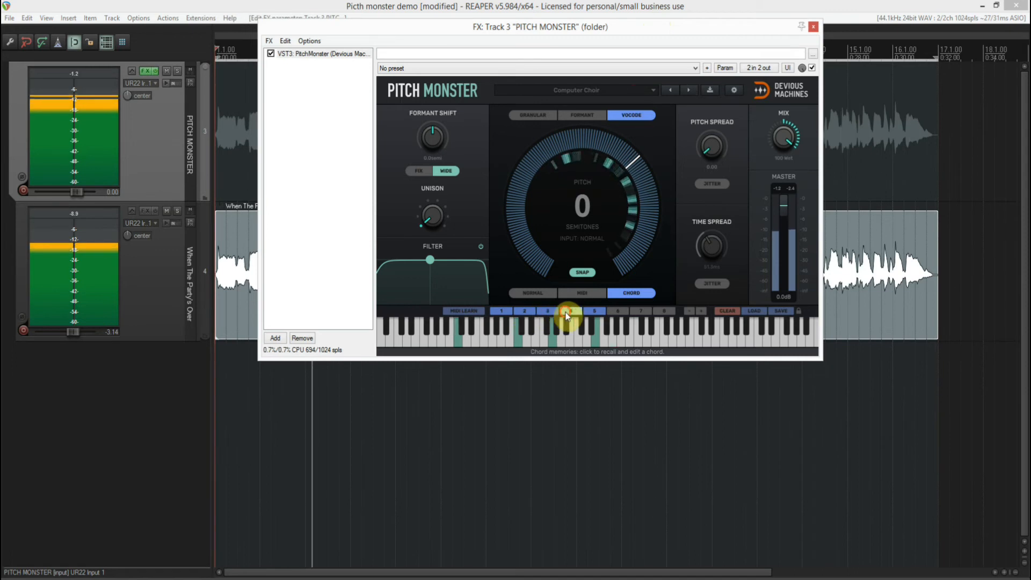
click(593, 311)
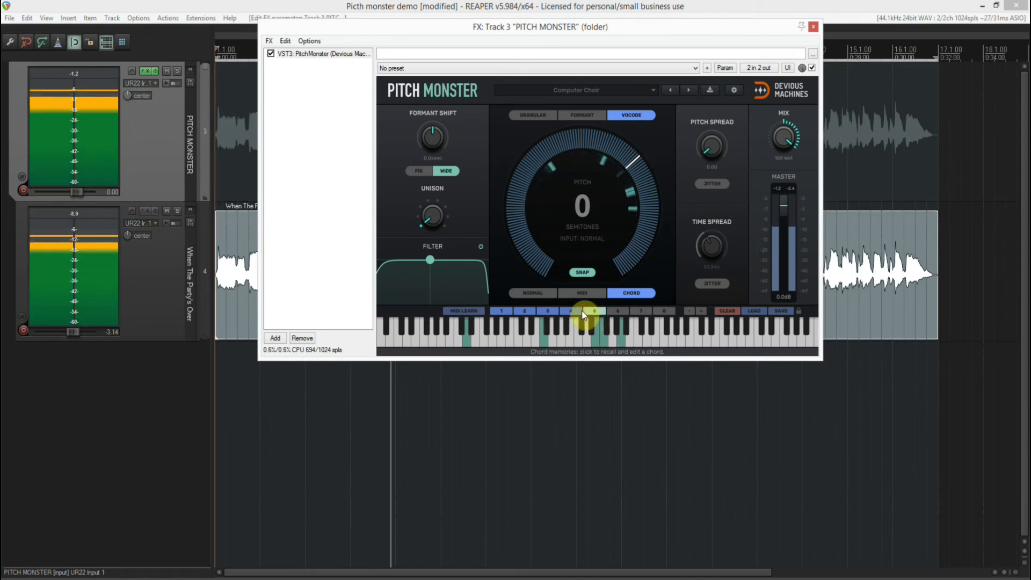
click(572, 311)
click(548, 312)
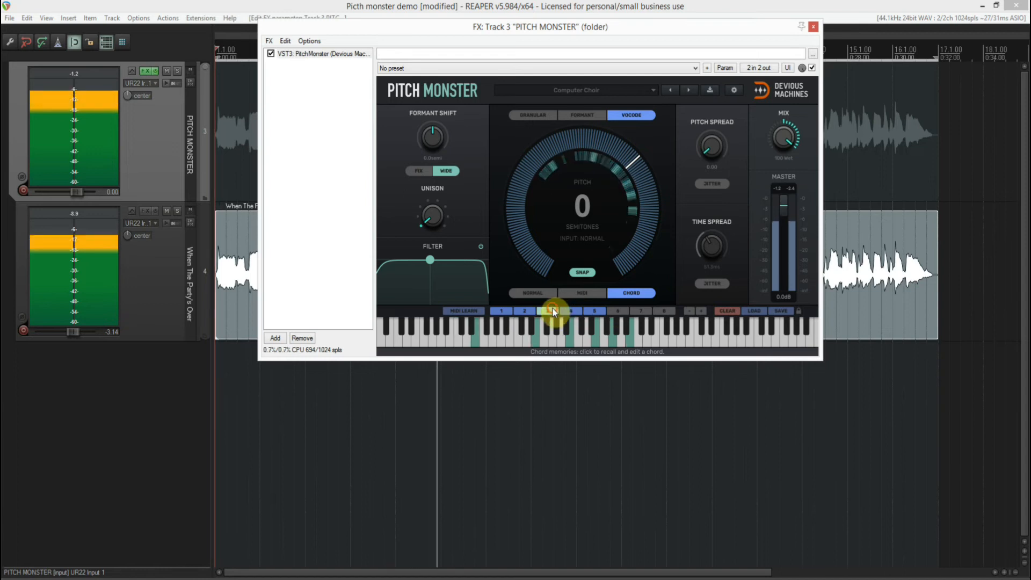
click(506, 311)
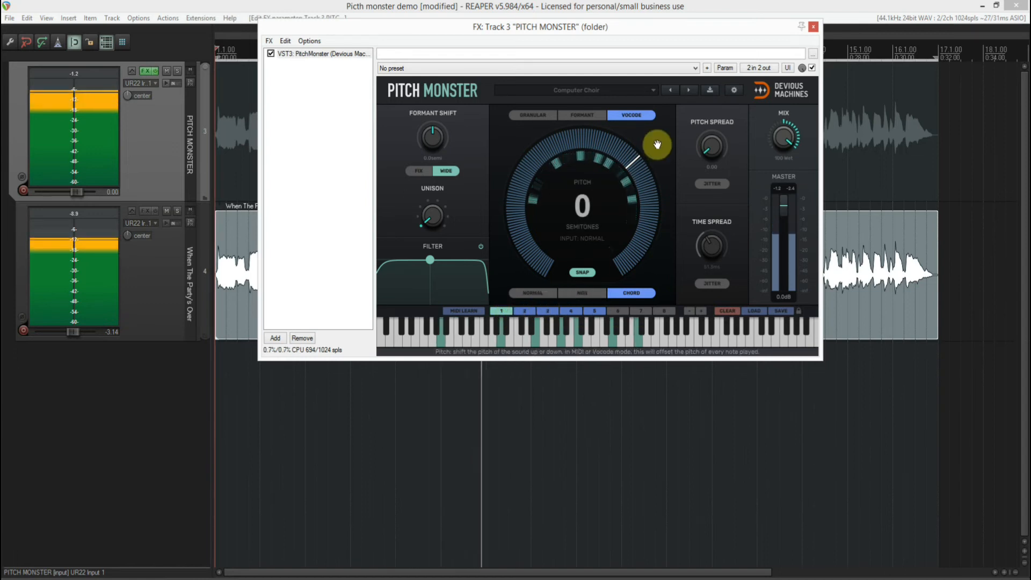
Load the Craft Dunk preset and remove the two lowest notes from its chord memory 1
click(686, 91)
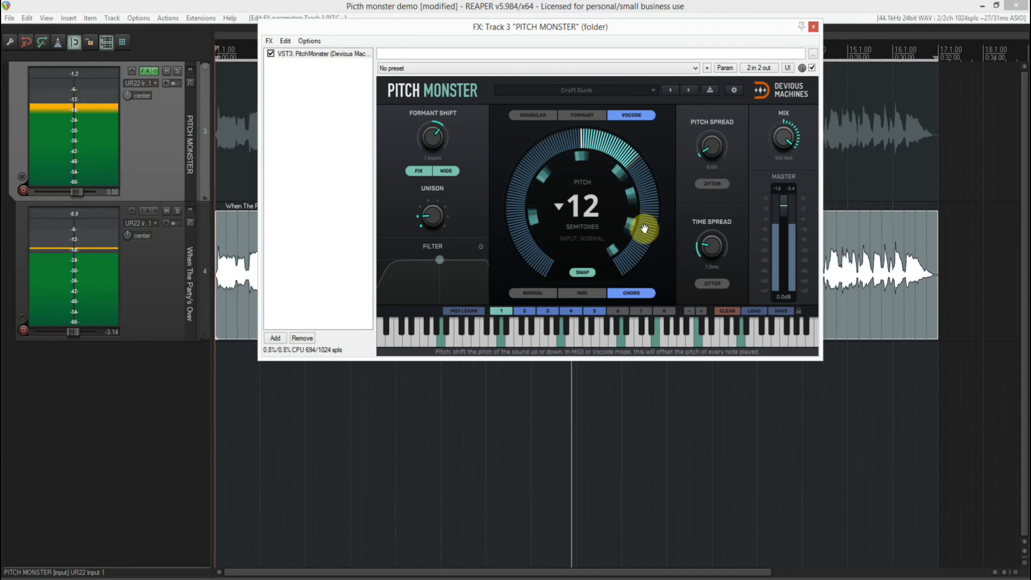
click(440, 341)
click(501, 339)
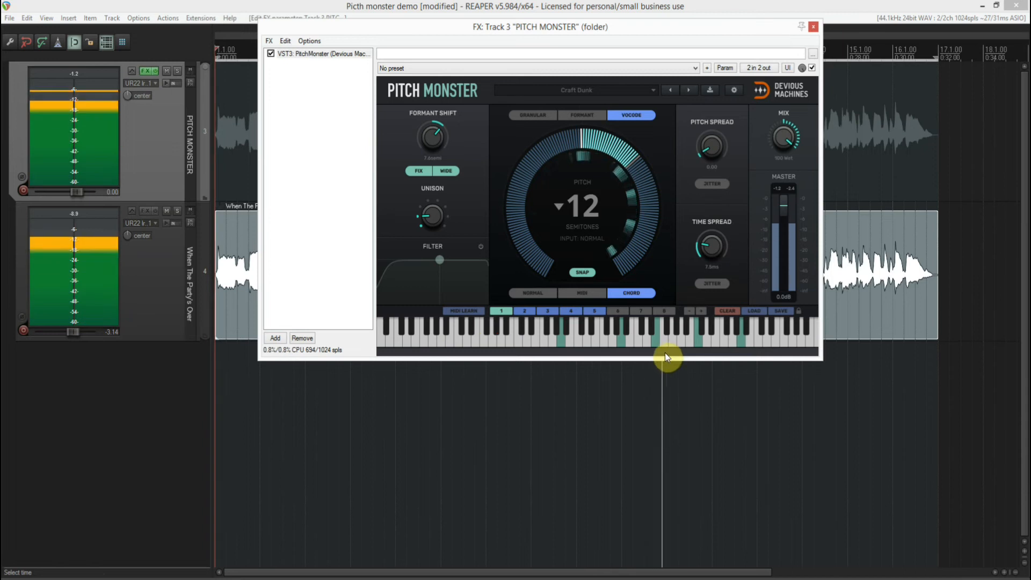
Alternate the middle note of chord memory 1 between neighbouring white and black keys, reducing the chord to three notes with the black key in the middle
click(641, 327)
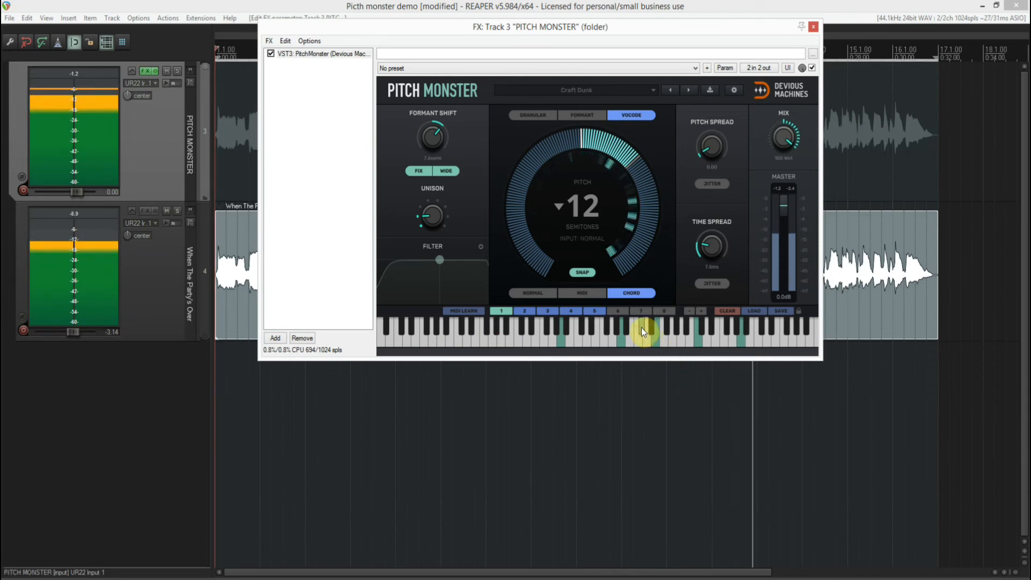
click(637, 339)
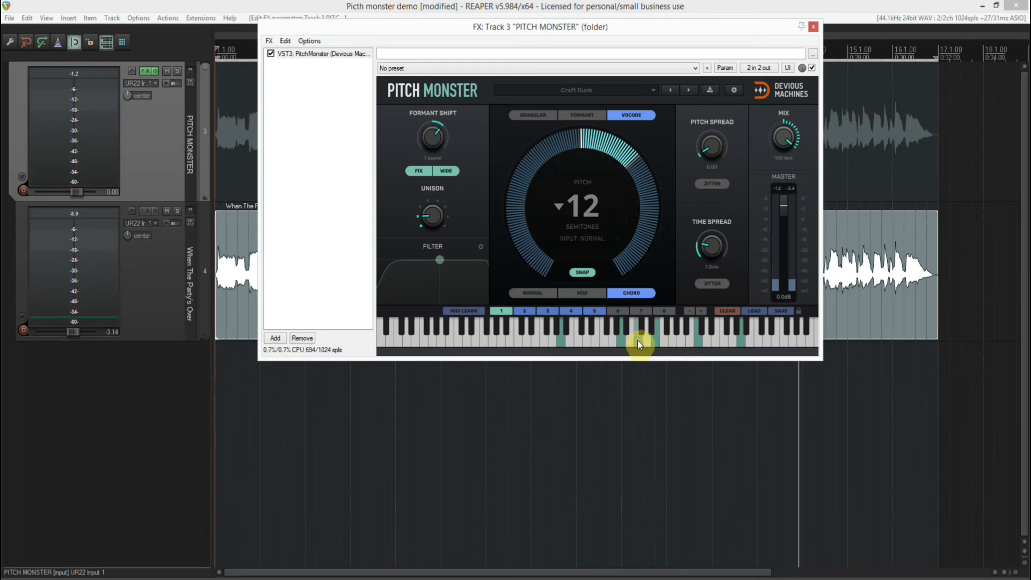
click(642, 328)
click(640, 331)
click(637, 339)
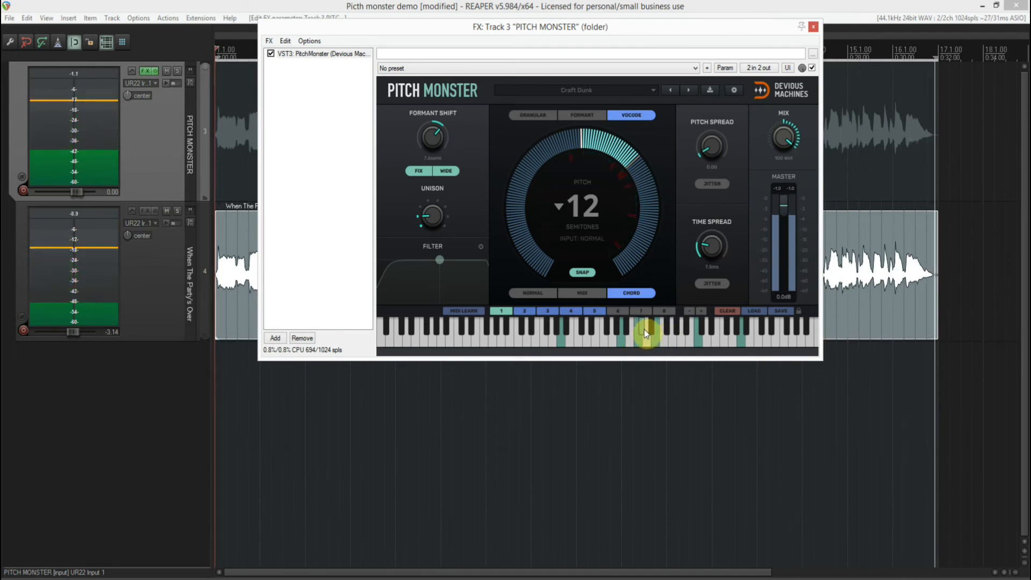
click(643, 330)
click(640, 338)
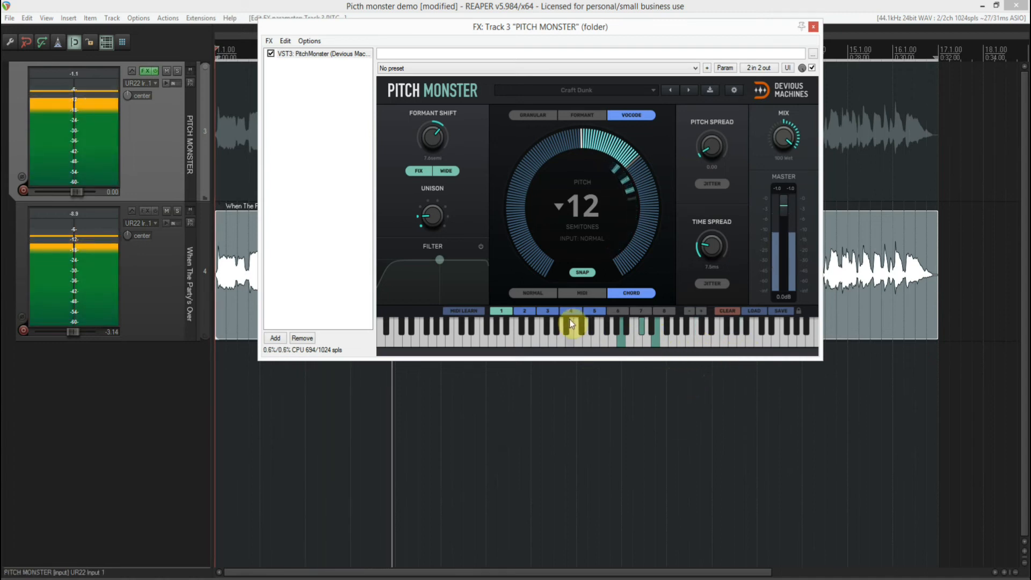
Audition Craft Dunk's other stored chords by recalling chord memories 2, 3 and 4
click(530, 311)
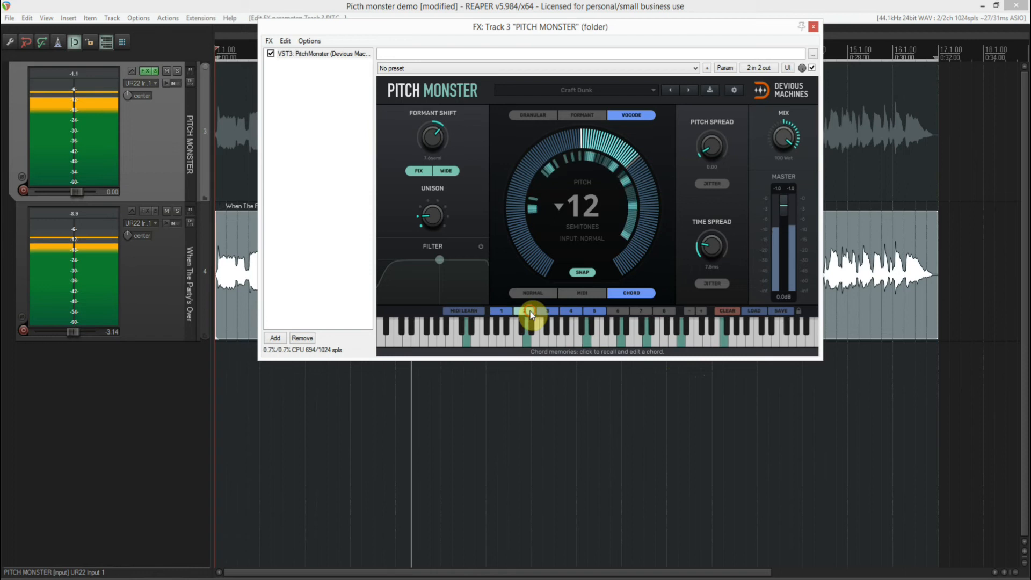
click(501, 310)
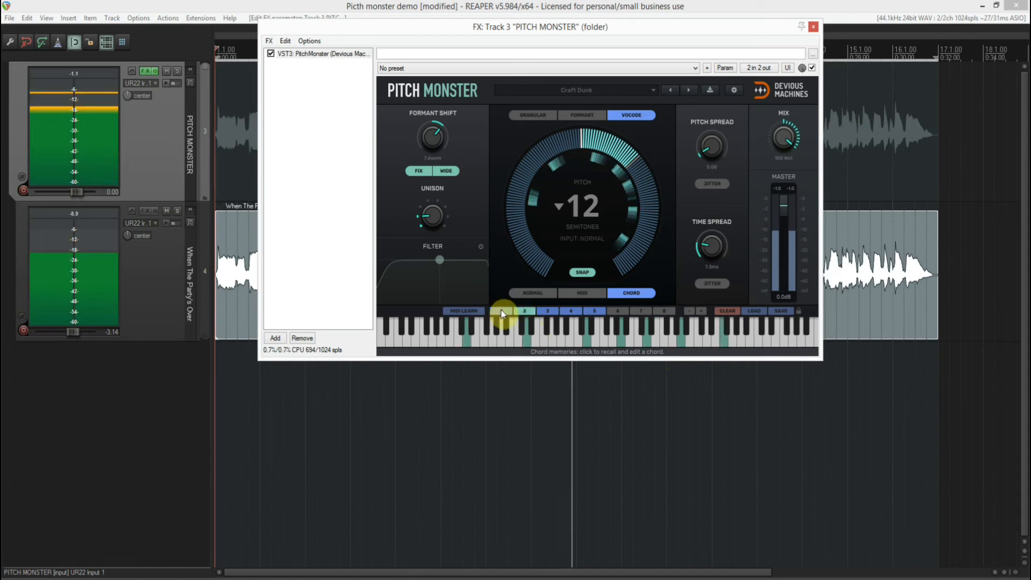
click(548, 312)
click(572, 311)
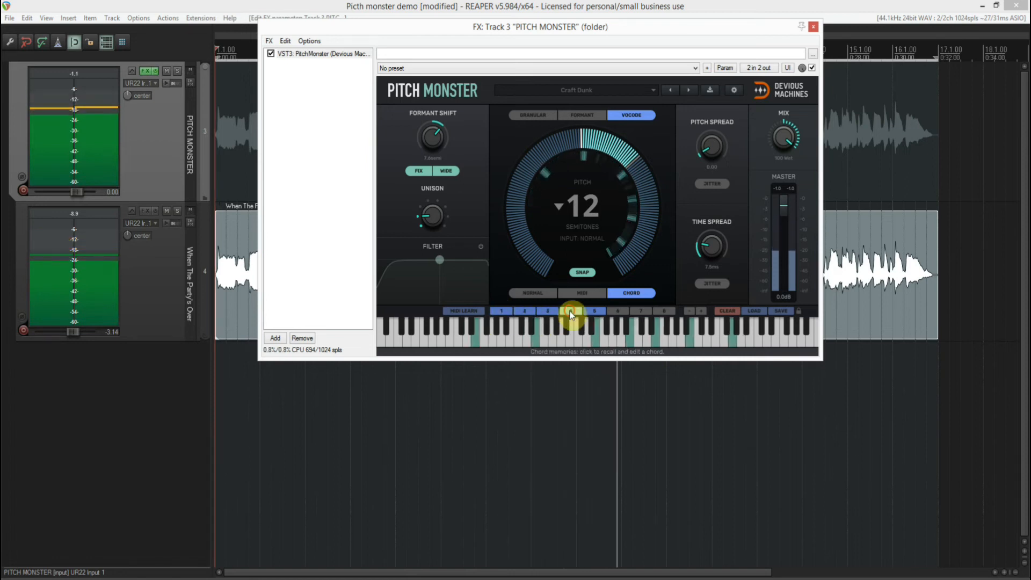
Audition the vocoder presets Gnat and High Voltage
click(688, 89)
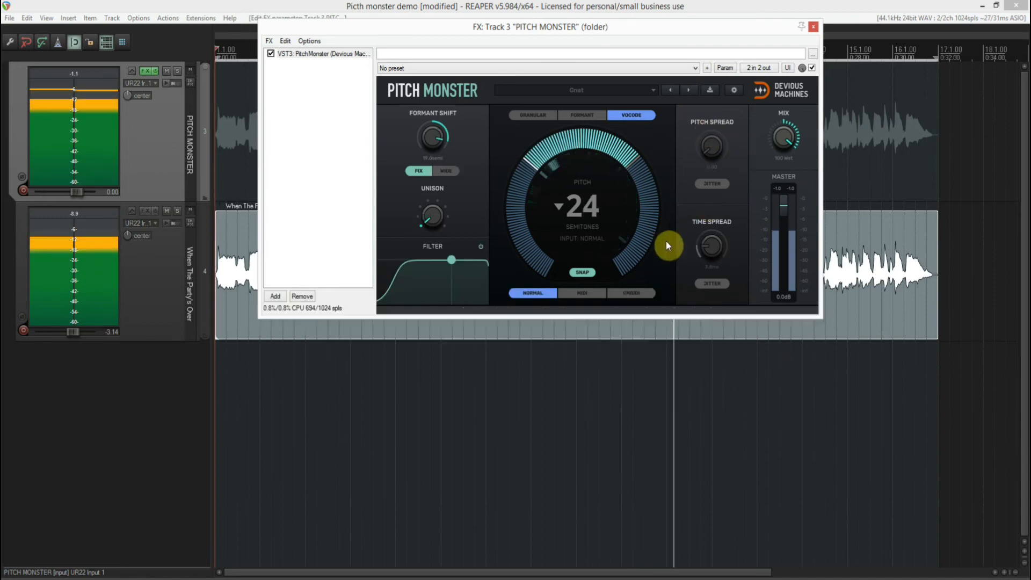
click(689, 90)
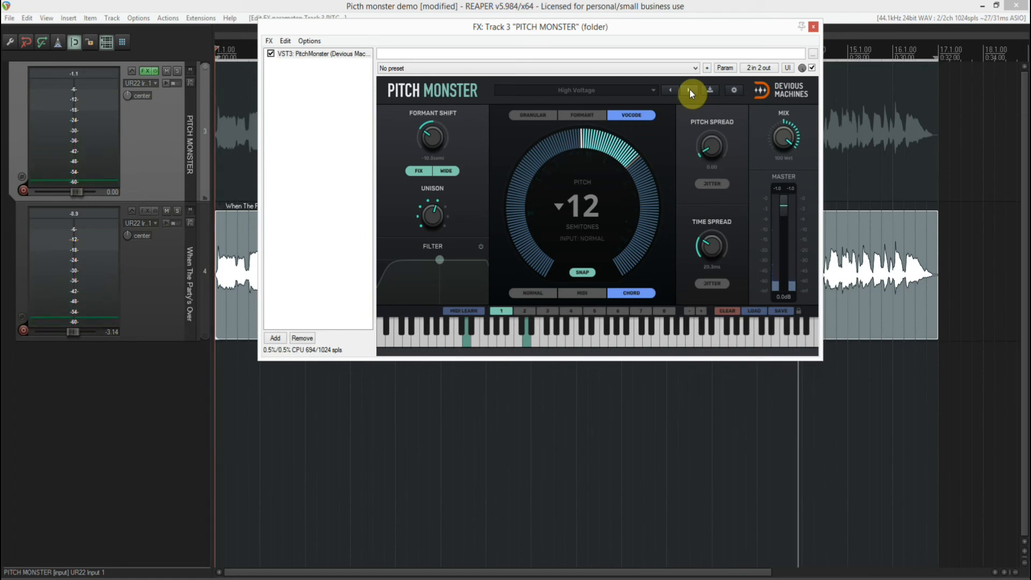
Add two higher notes to High Voltage's chord memory 1 and build a four-note white-key chord in chord memory 2
click(587, 339)
click(647, 340)
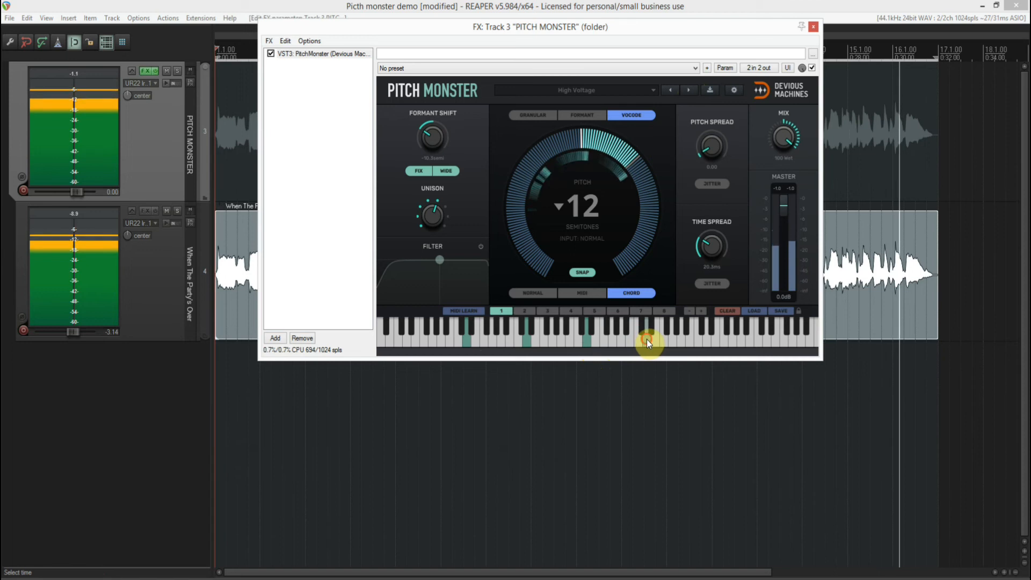
click(524, 310)
click(550, 339)
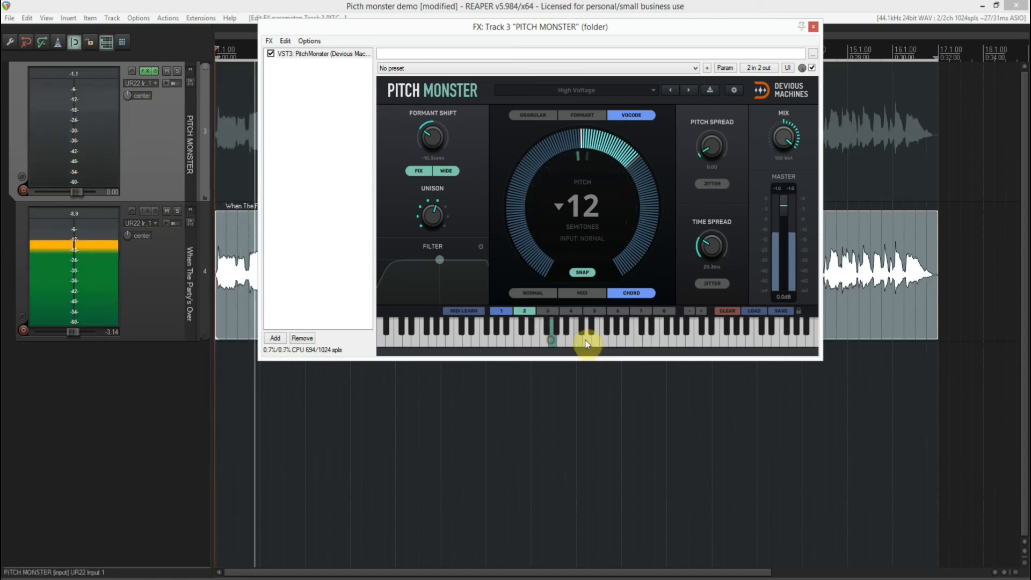
click(612, 338)
click(649, 341)
click(674, 339)
Extend the chords in memories 1 and 2 to six notes each, adding black keys among their upper notes
click(503, 310)
click(523, 311)
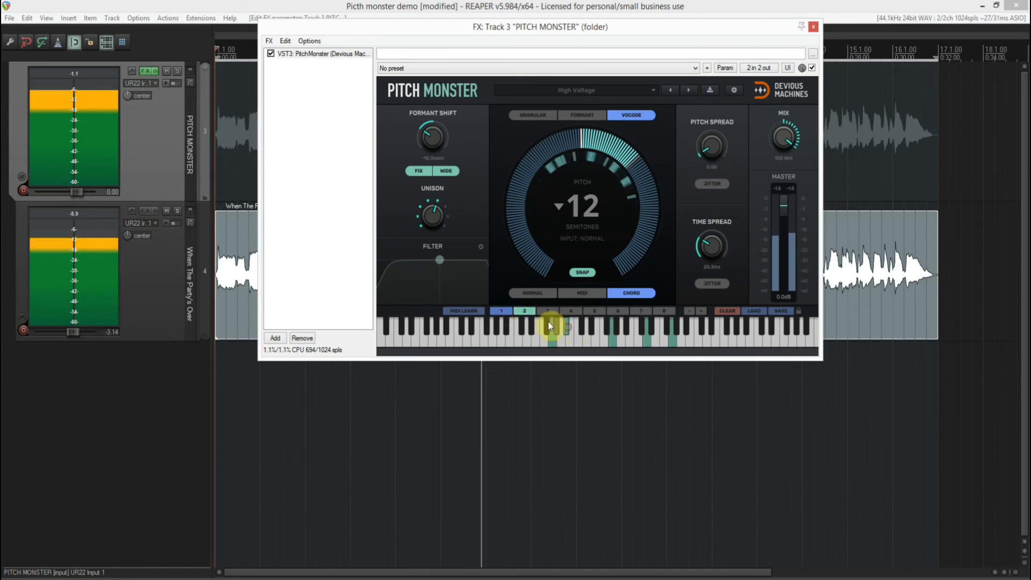
click(508, 309)
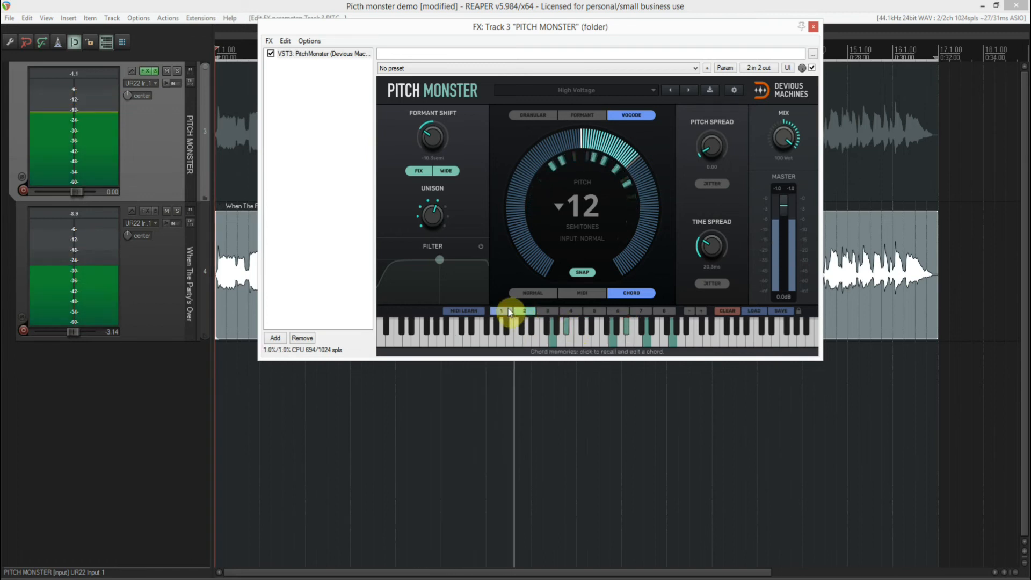
click(606, 327)
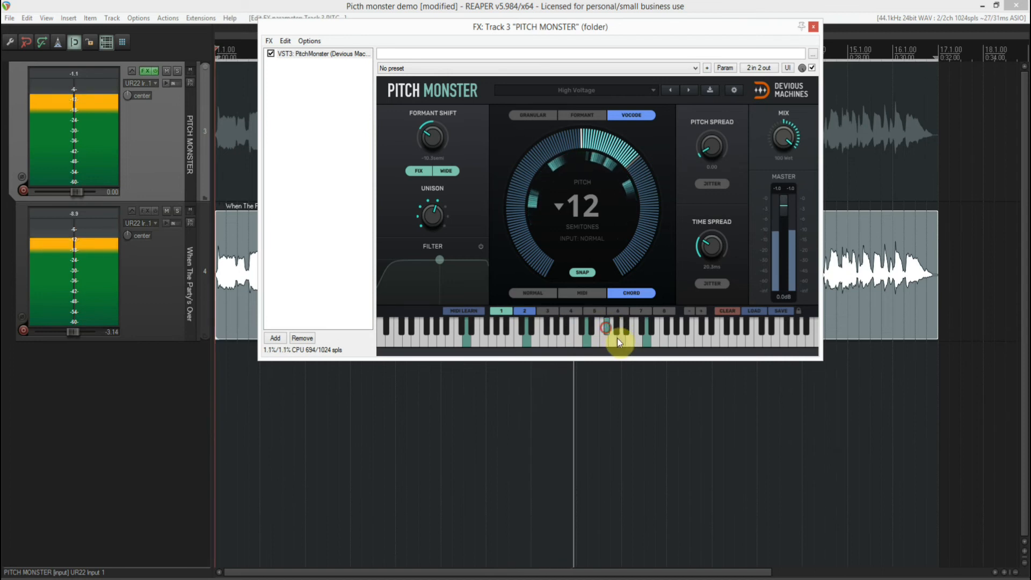
Audition High Voltage by alternating between chord memories 2 and 1 during playback
click(531, 314)
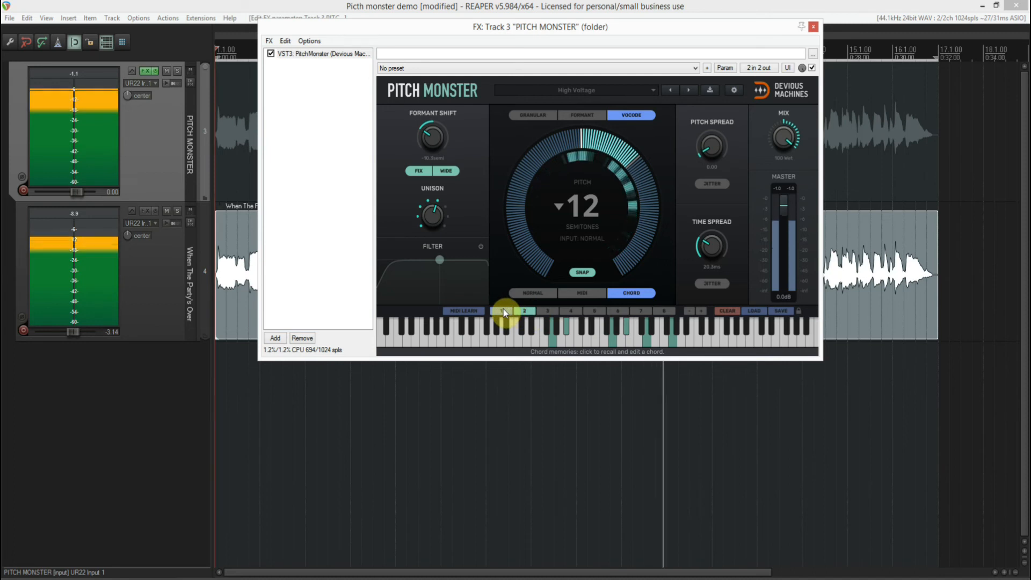
click(503, 310)
click(520, 310)
click(504, 311)
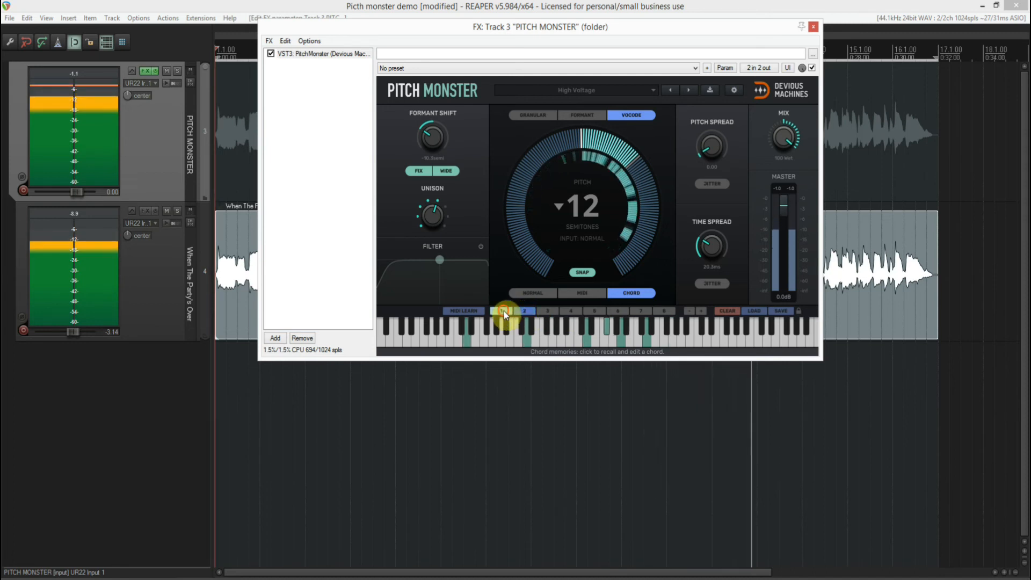
Load the Share and Enjoy preset and build an eight-note chord with two black keys in chord memory 2
click(689, 90)
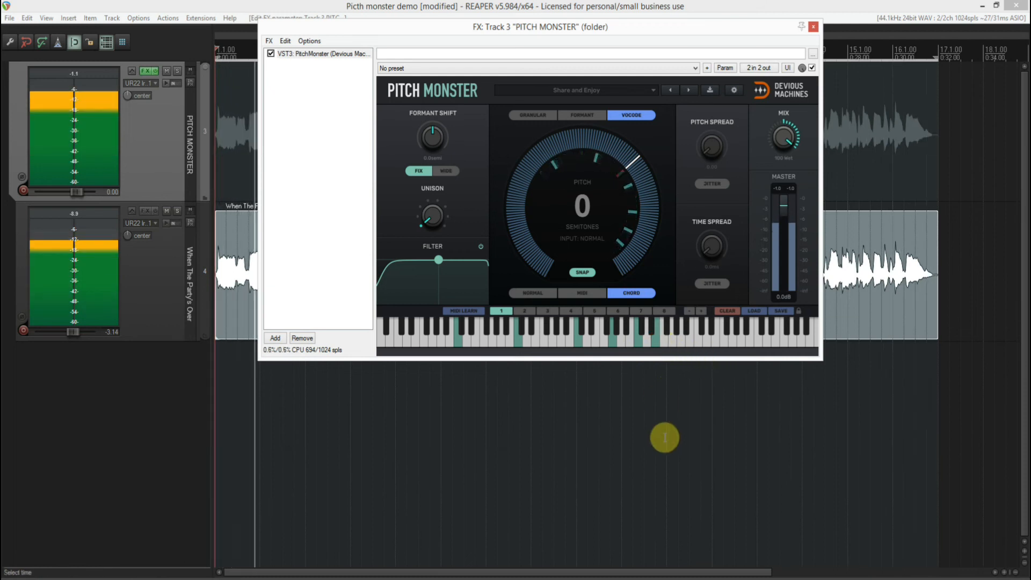
click(520, 312)
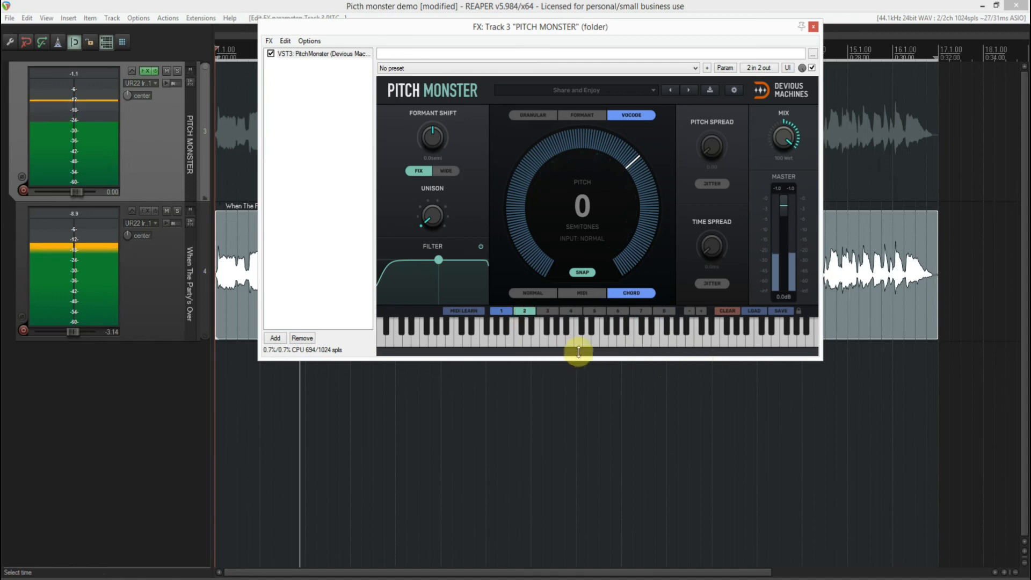
click(544, 339)
click(556, 326)
click(584, 339)
click(604, 344)
click(615, 326)
click(638, 336)
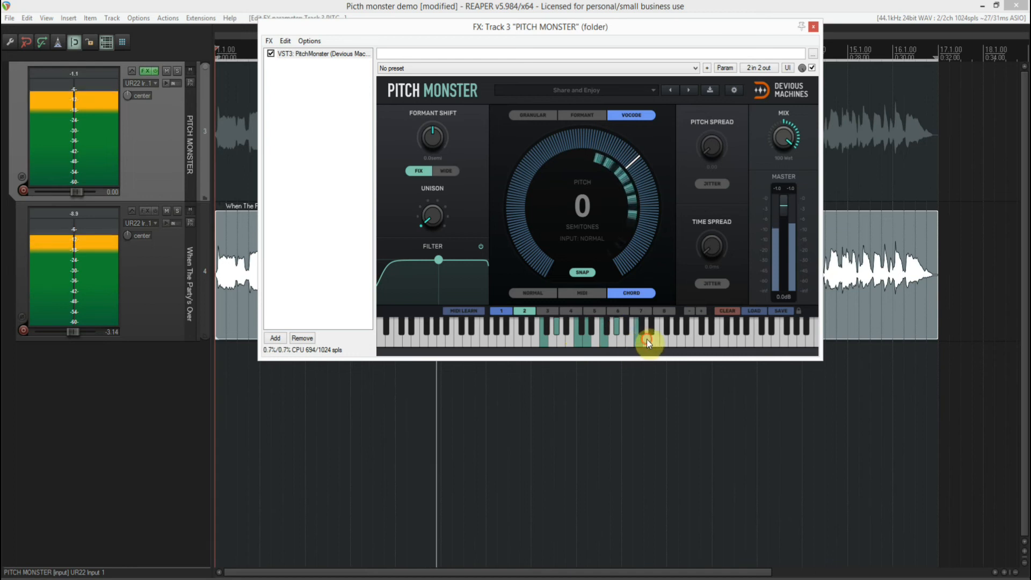
Build a six-note chord in chord memory 3, replacing its fourth white key with the neighbouring higher black key
click(547, 312)
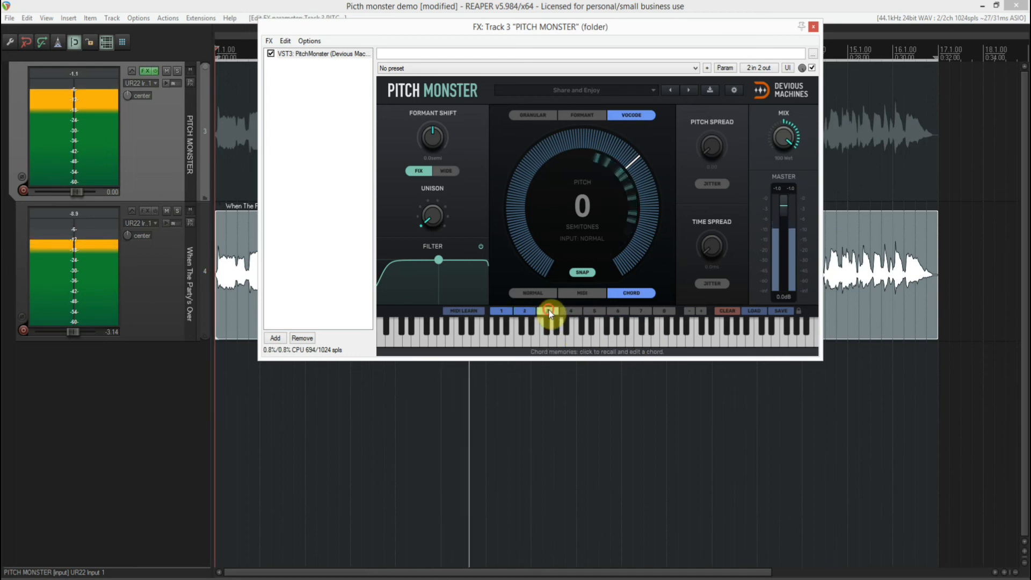
click(552, 341)
click(569, 341)
click(586, 338)
click(610, 339)
click(664, 340)
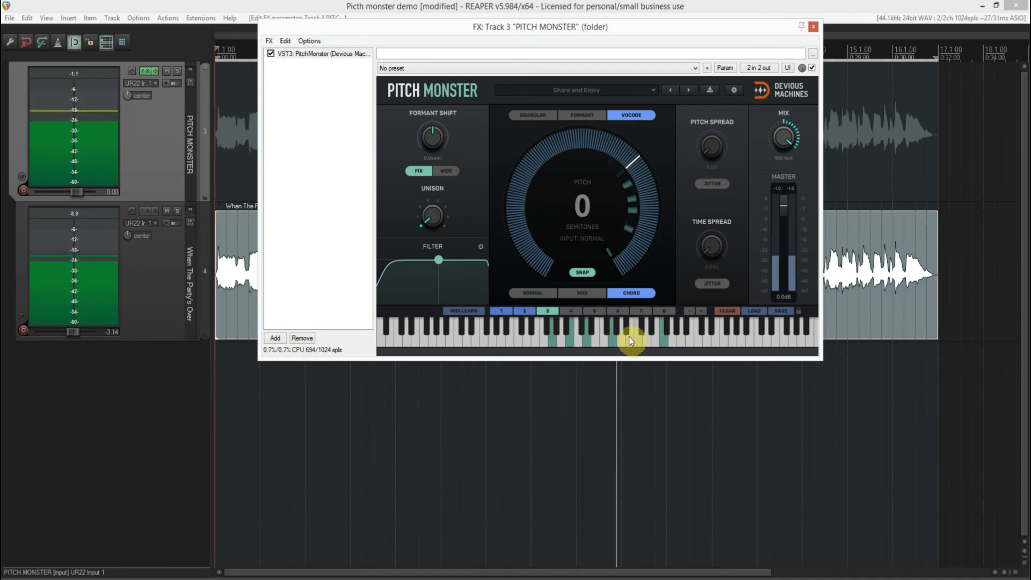
click(651, 327)
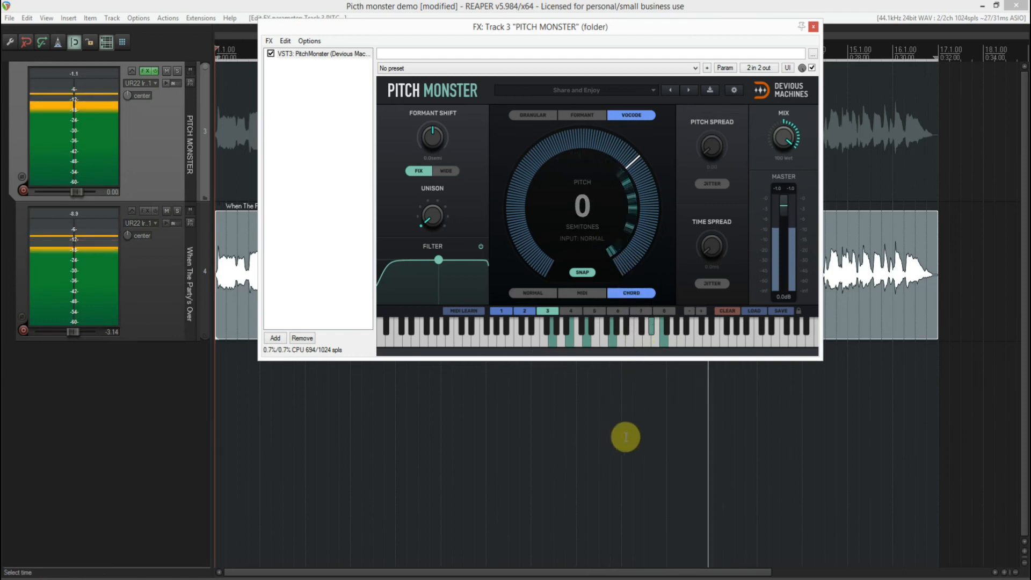
click(617, 324)
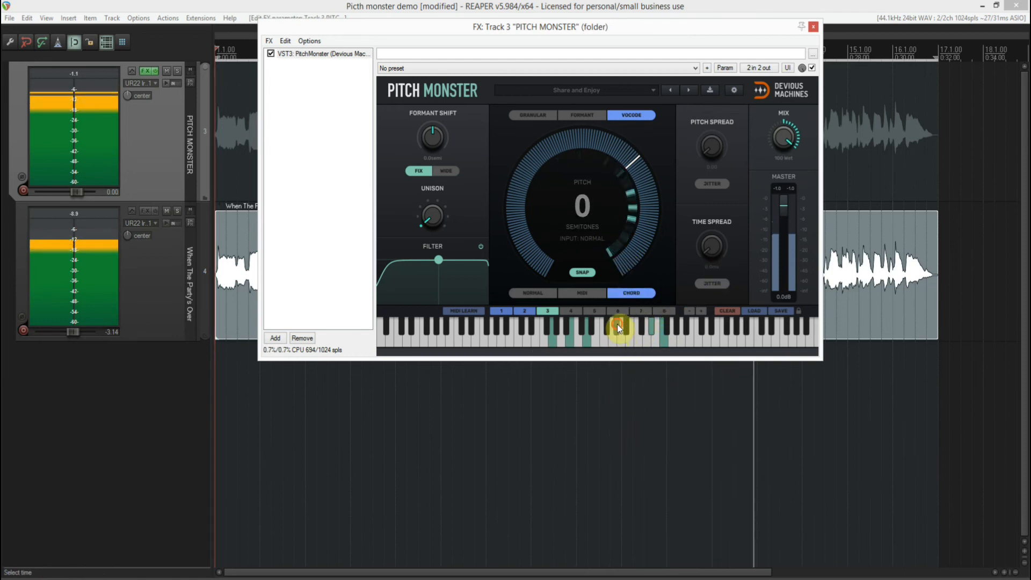
Audition Share and Enjoy by recalling chord memories 1, 2 and 3 in turn during playback
click(506, 312)
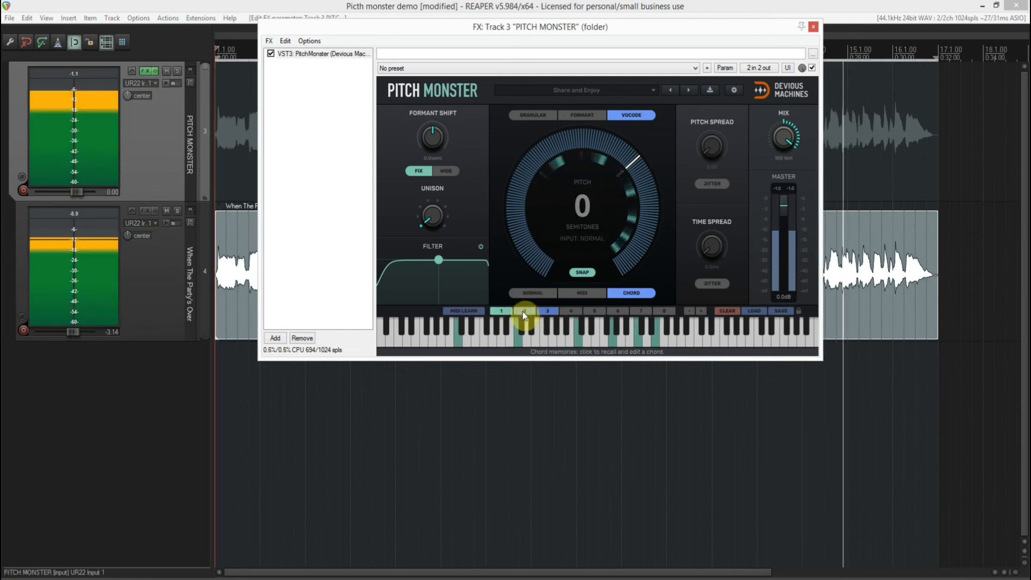
click(523, 311)
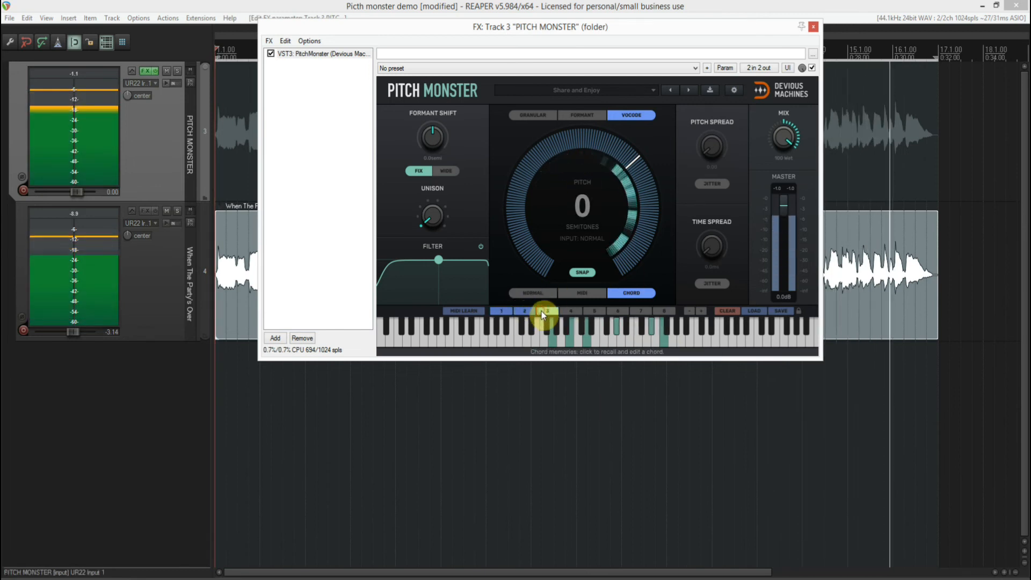
click(506, 312)
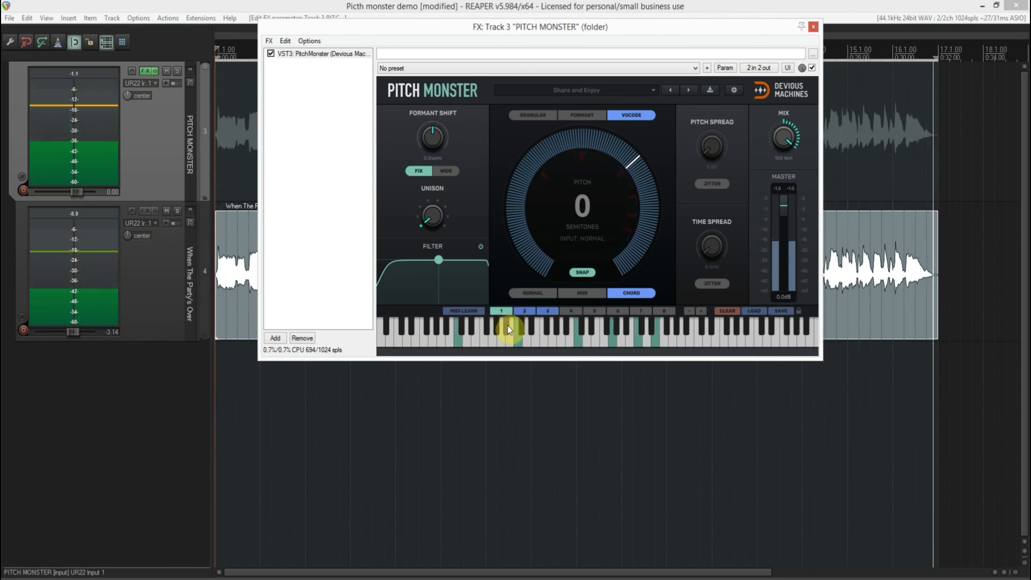
click(543, 311)
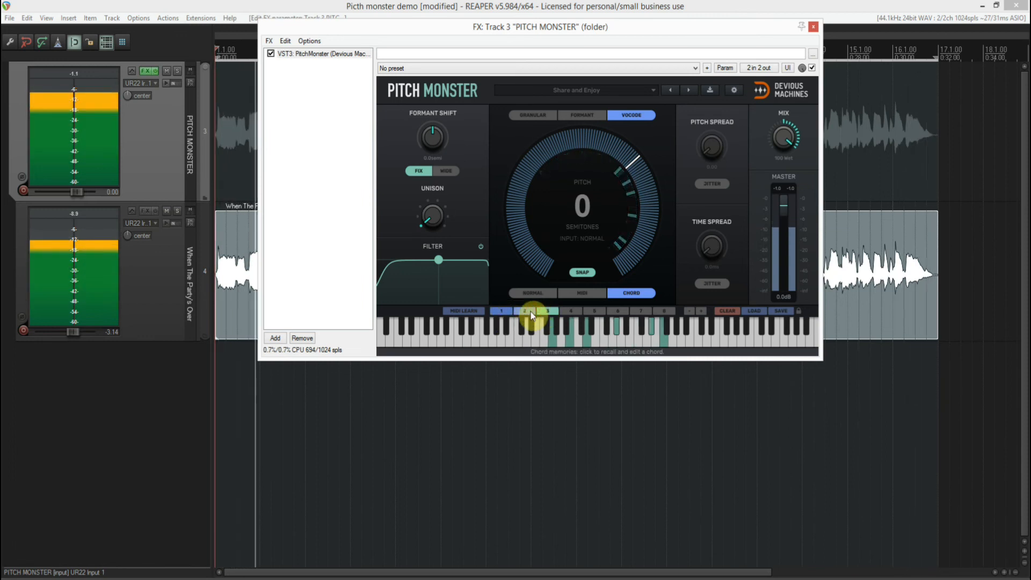
click(504, 311)
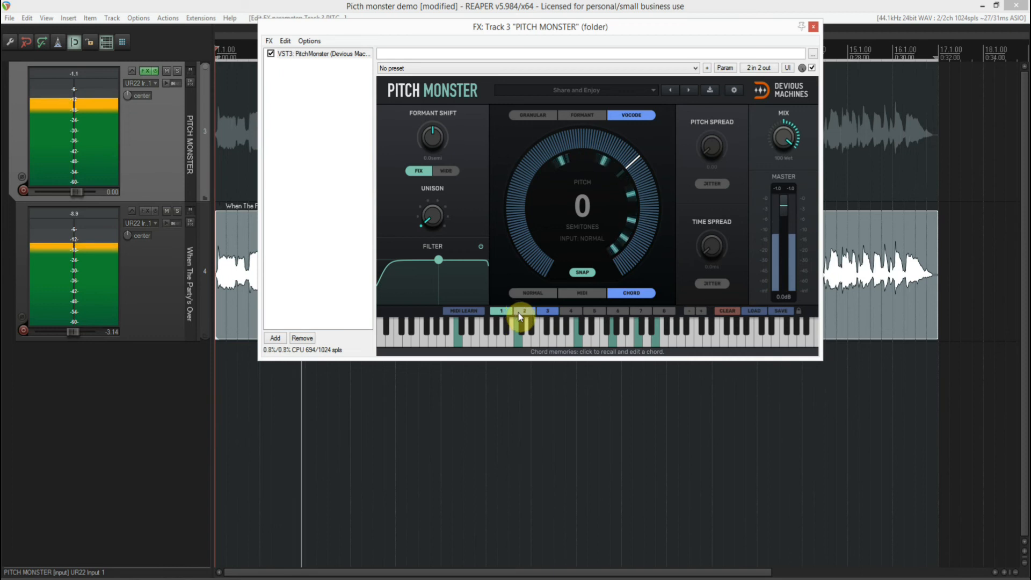
click(520, 311)
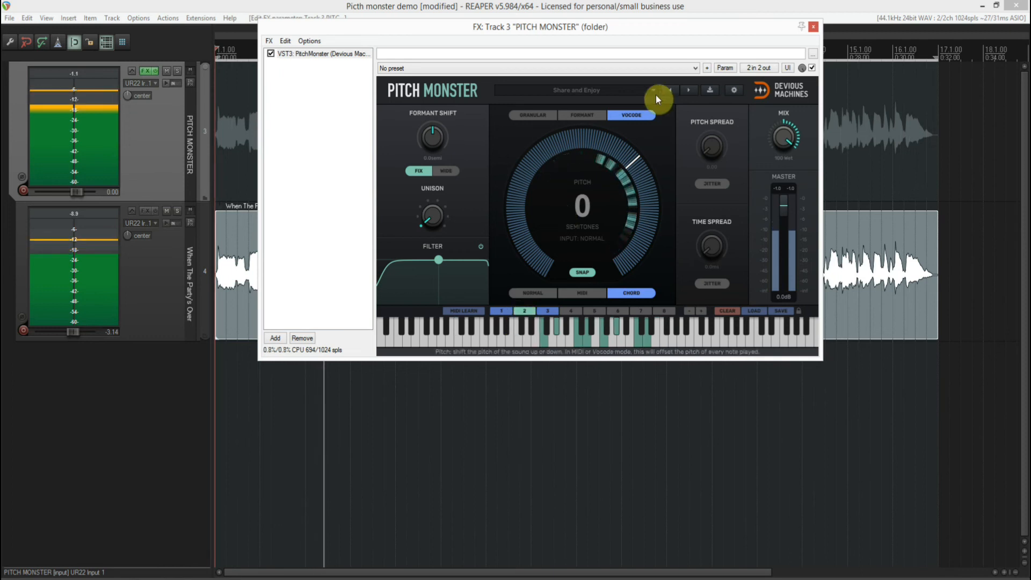
Load the Singing Robot preset, switch it to Chord mode and build a five-note chord in chord memory 1
click(687, 89)
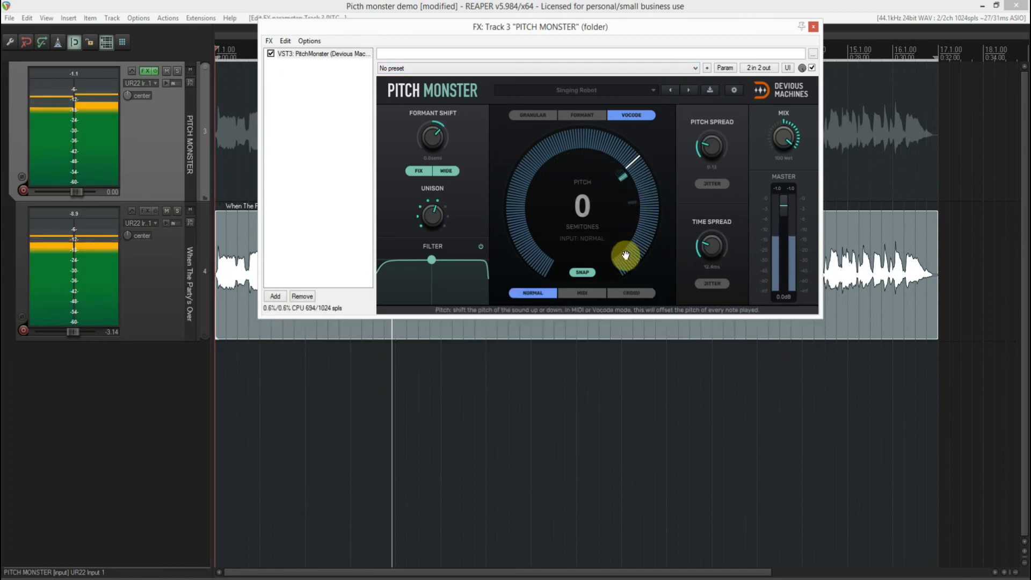
click(624, 295)
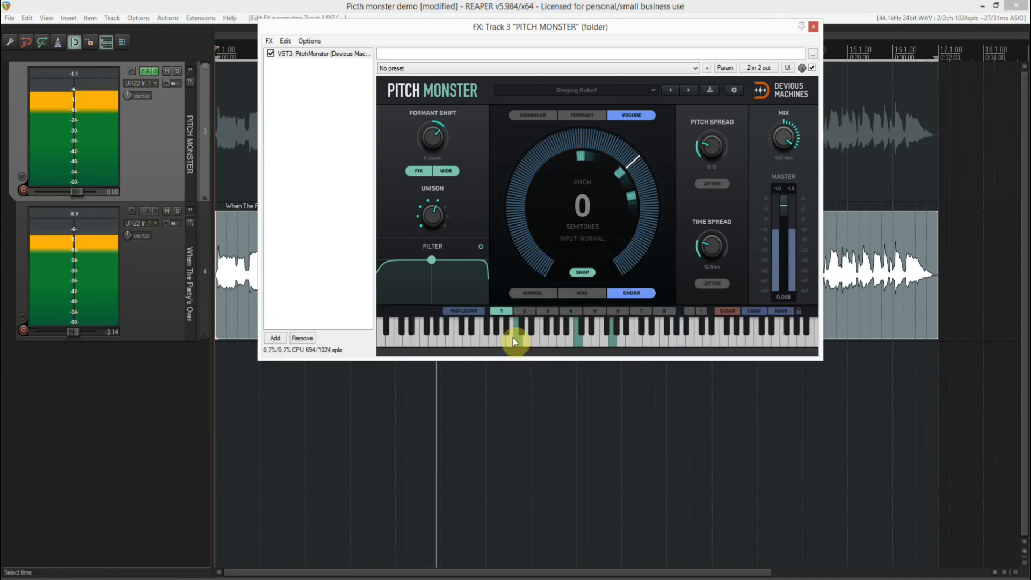
click(544, 338)
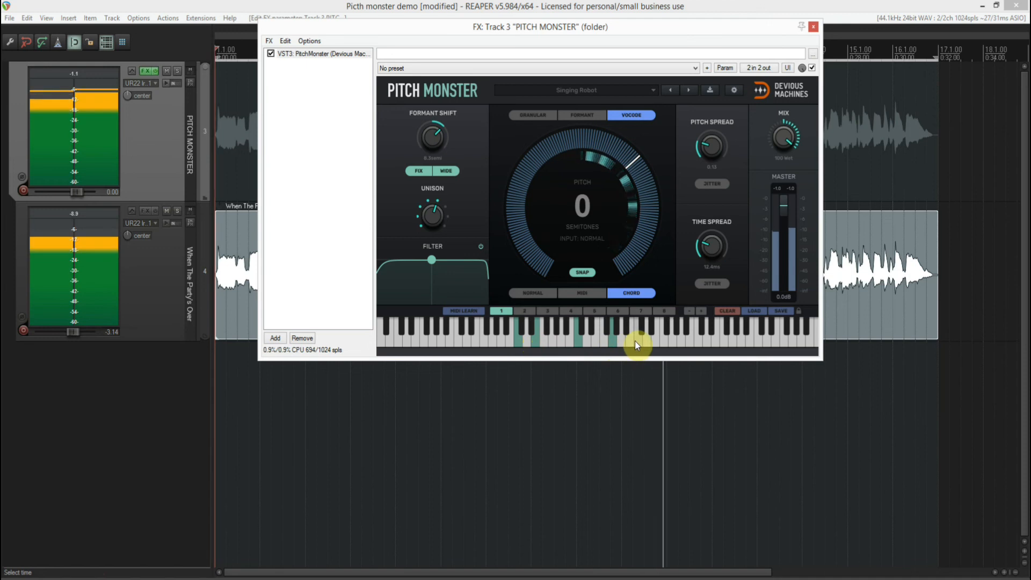
click(653, 338)
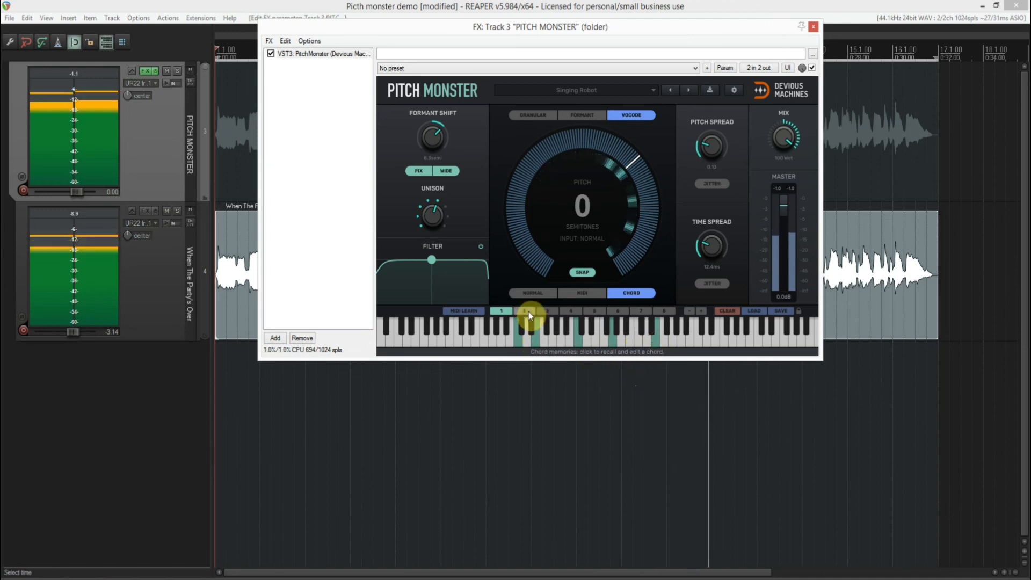
Build a four-note chord in chord memory 2 with a black key as its second note
click(525, 311)
click(544, 339)
click(556, 327)
click(579, 338)
click(602, 337)
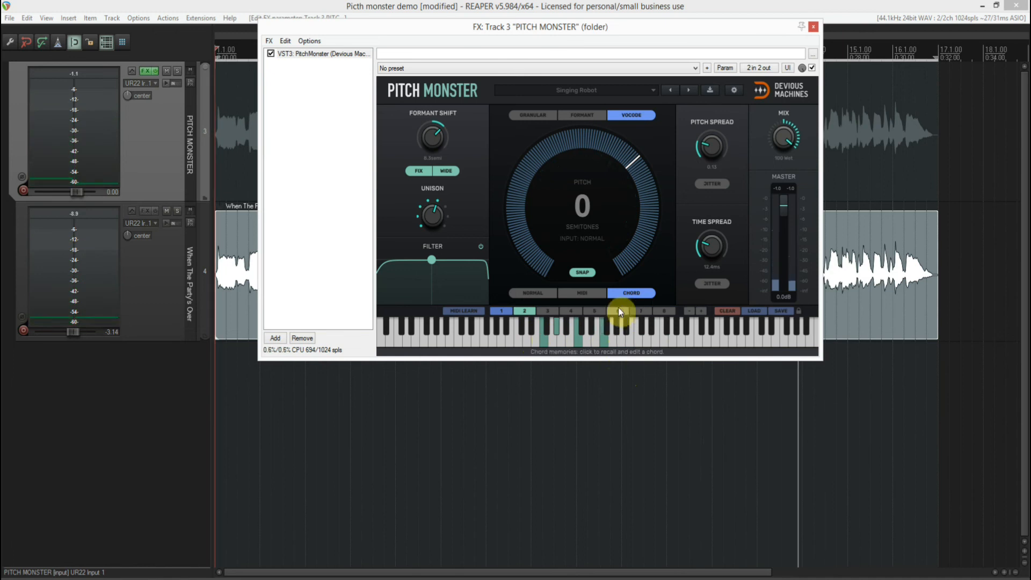
Audition Singing Robot by alternating between chord memories 1 and 2 during playback
click(502, 311)
click(521, 312)
click(505, 312)
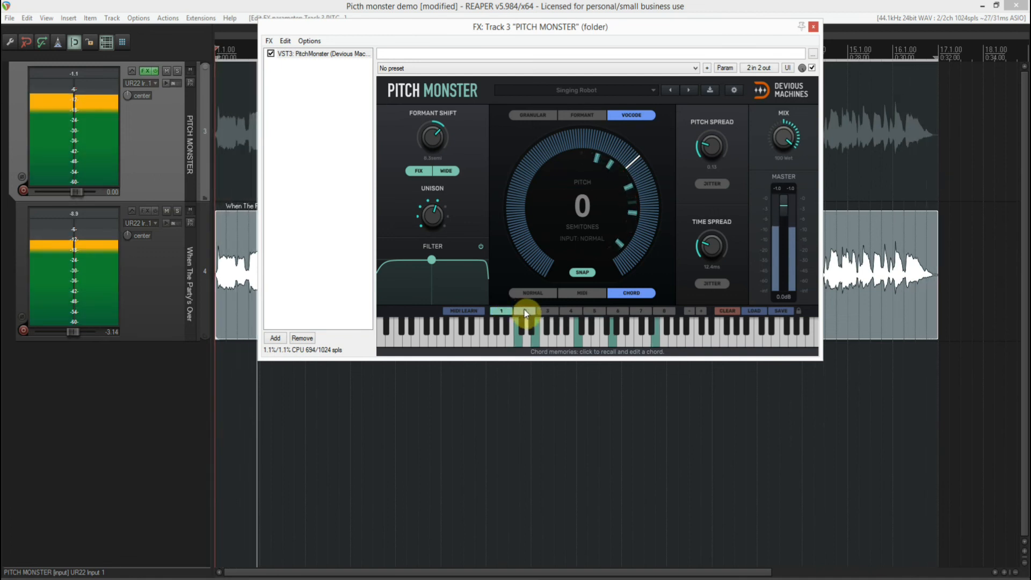
click(524, 310)
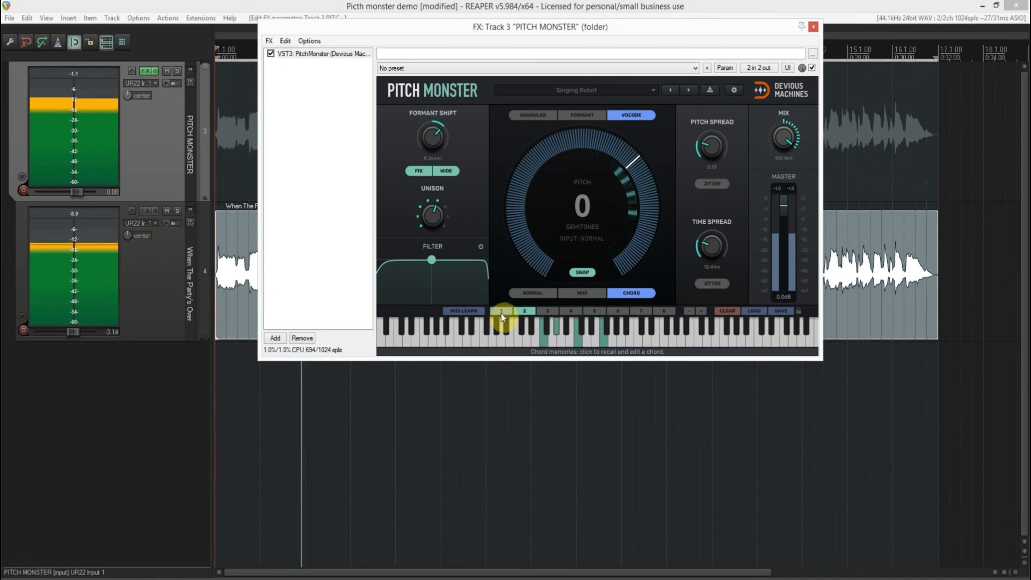
click(502, 313)
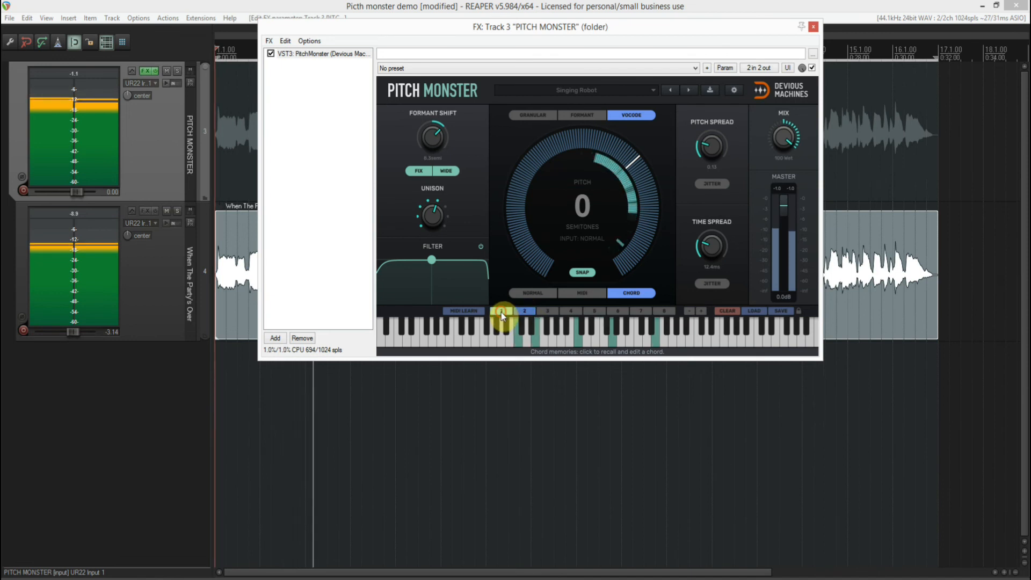
Load the Smooth Vocode preset and look over the factory preset categories
click(688, 90)
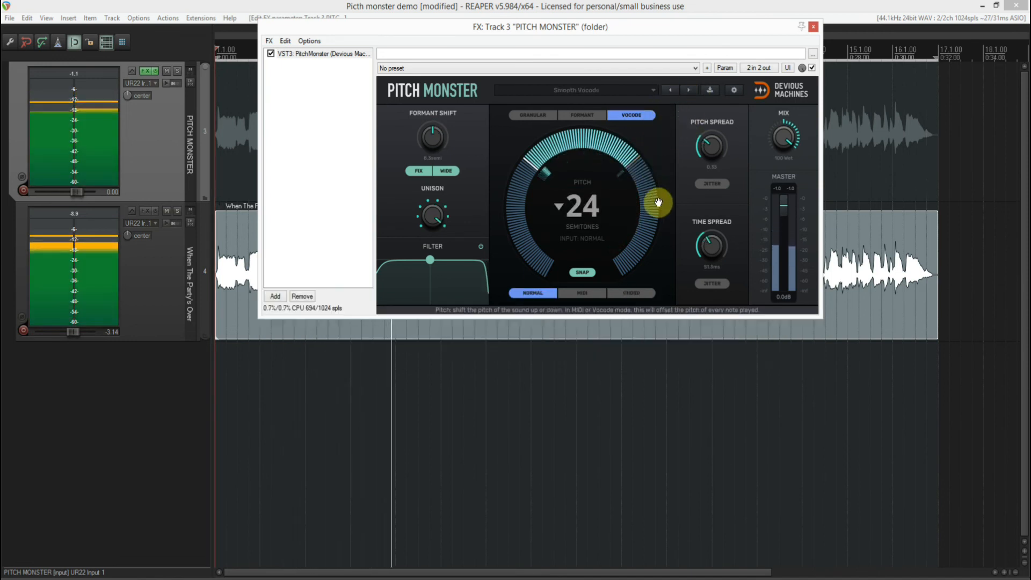
click(612, 92)
mouse_move(569, 102)
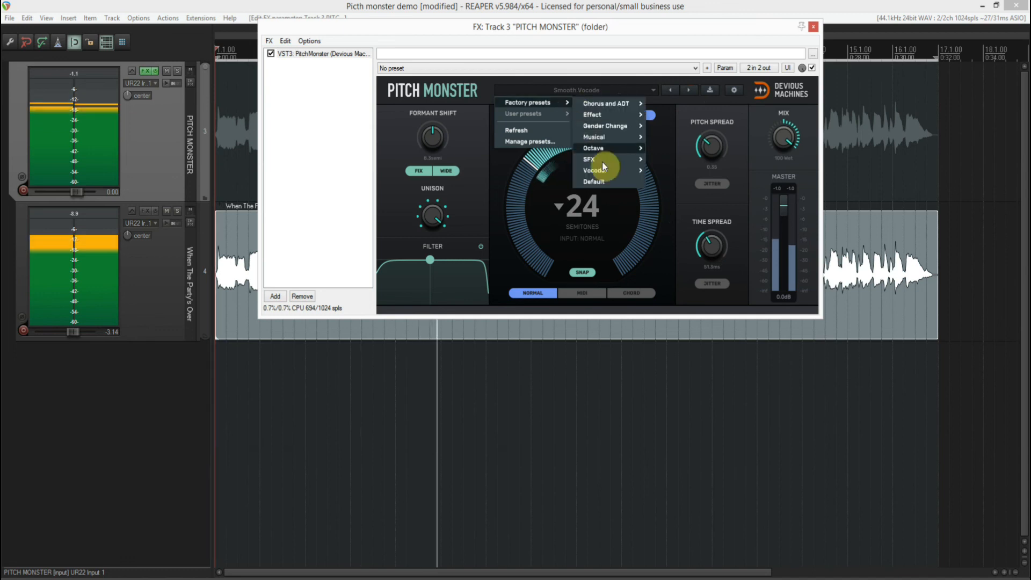
mouse_move(606, 170)
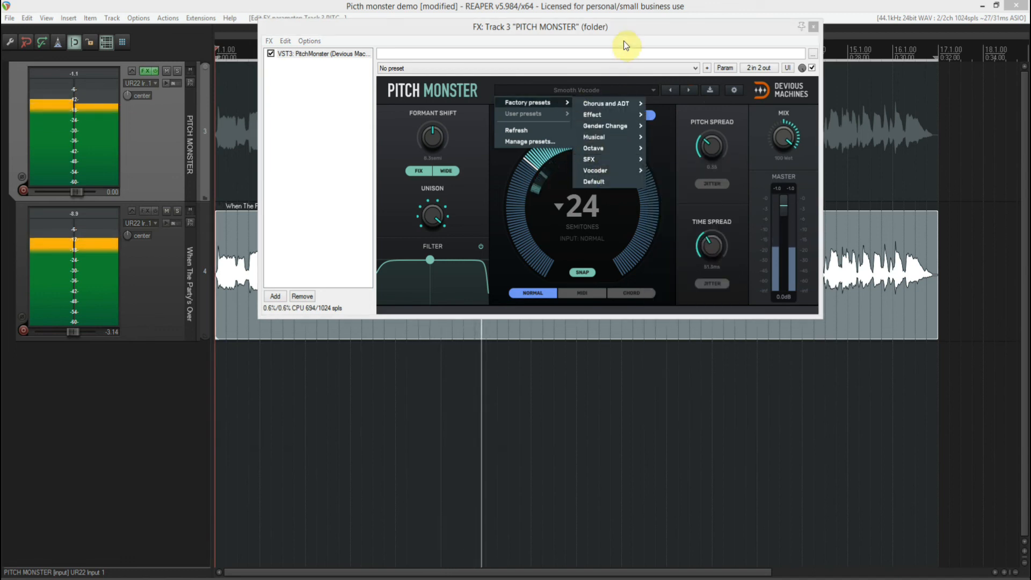
click(670, 278)
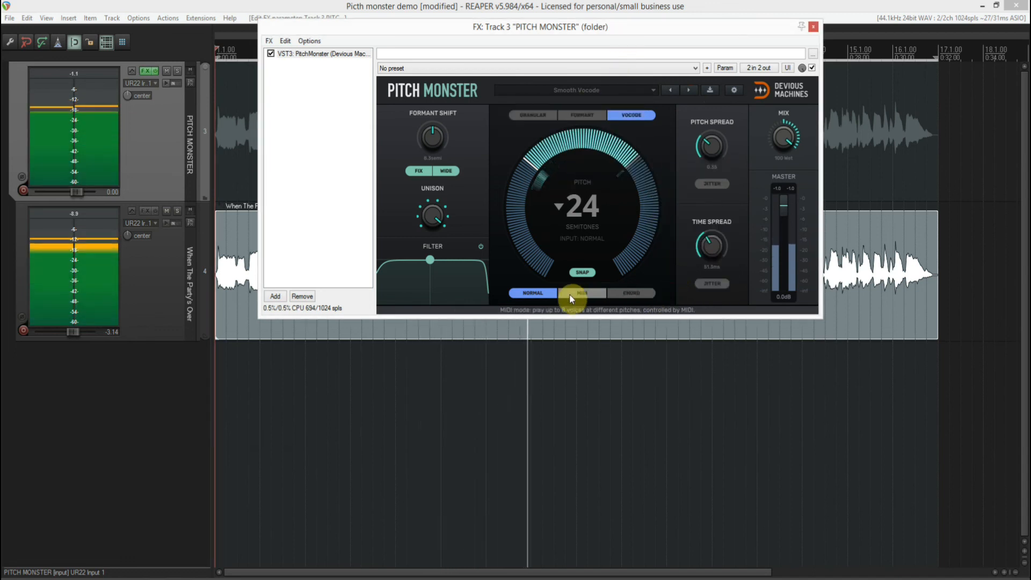
Switch Smooth Vocode to Chord mode and try a three-note chord around the middle of the keyboard in chord memory 1
click(624, 292)
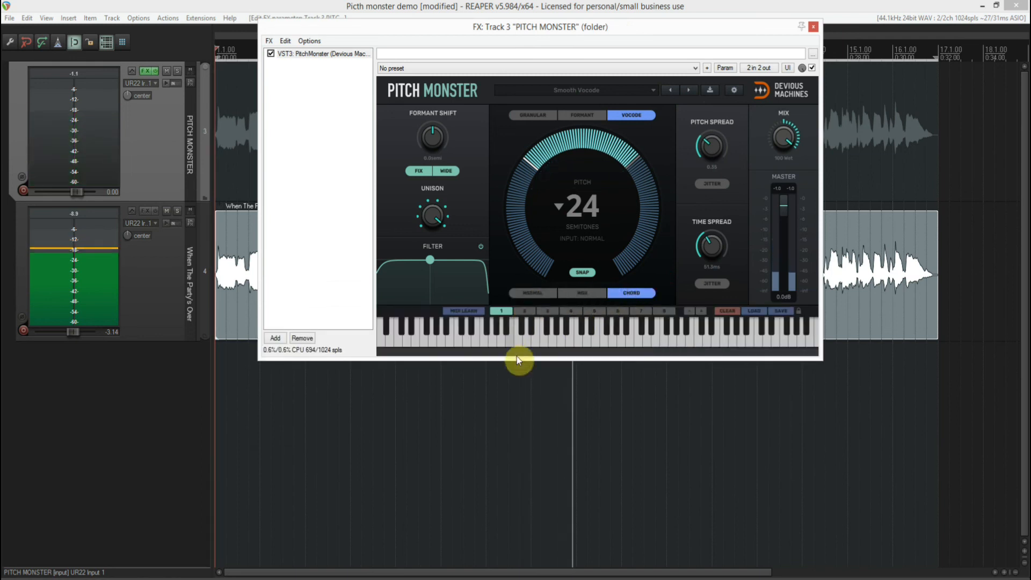
click(576, 340)
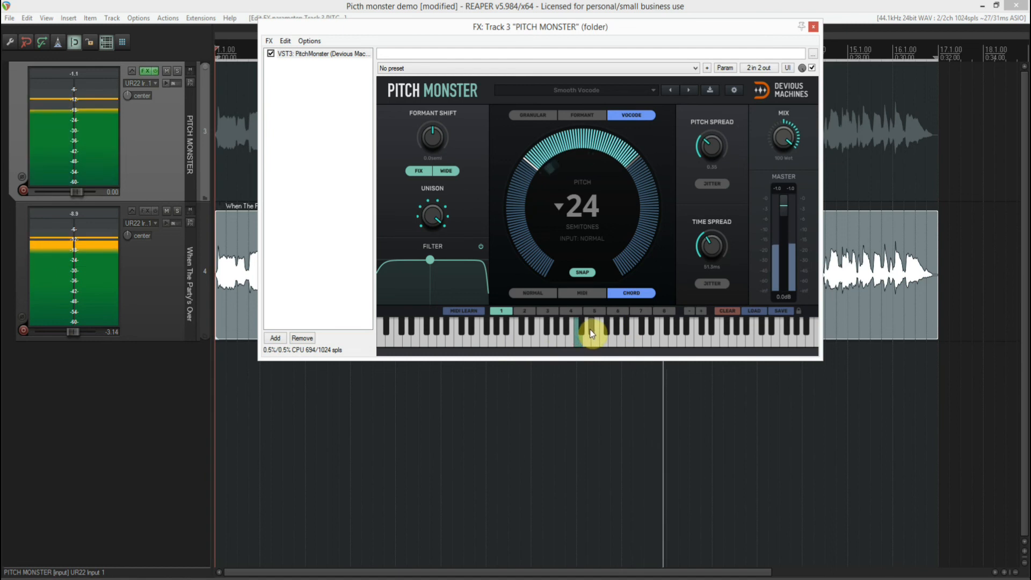
click(590, 328)
click(611, 338)
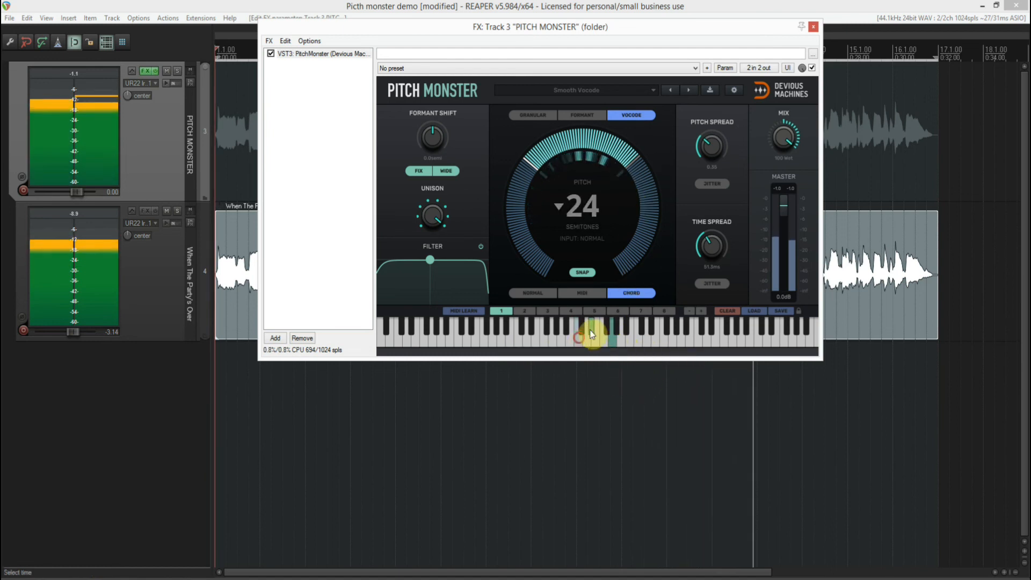
Rebuild chord memory 1 as a higher three-note chord with a black key between two white keys
click(636, 338)
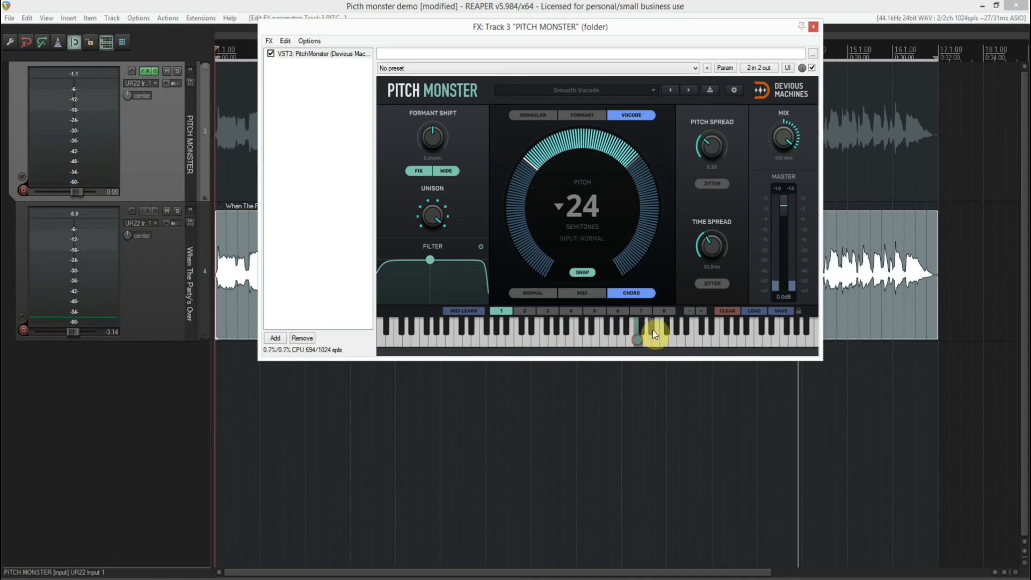
click(652, 330)
click(672, 339)
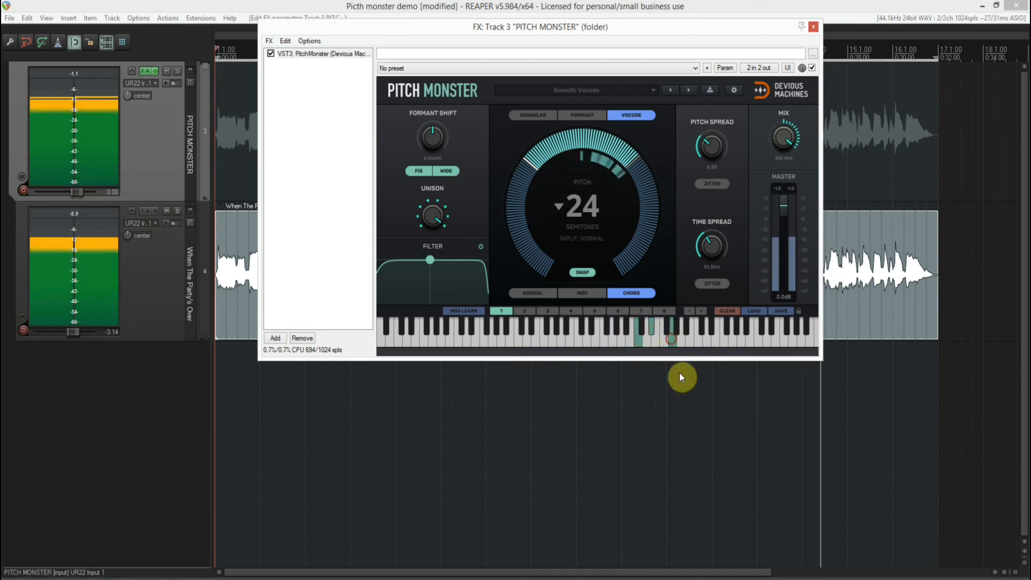
Build a three-note chord in chord memory 2, starting lower than chord 1 and using a black key as its middle note
click(525, 311)
click(626, 326)
click(603, 343)
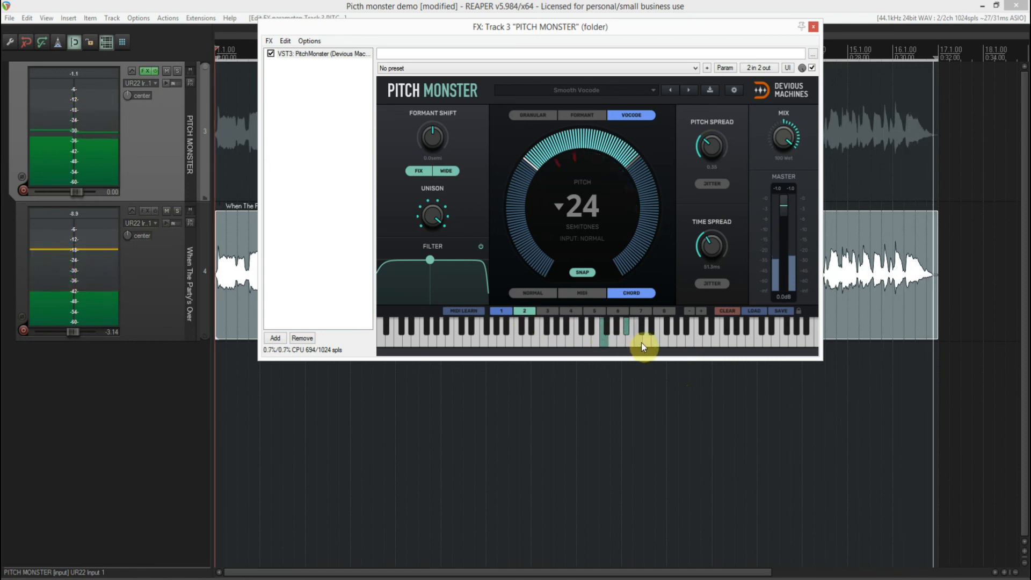
click(647, 340)
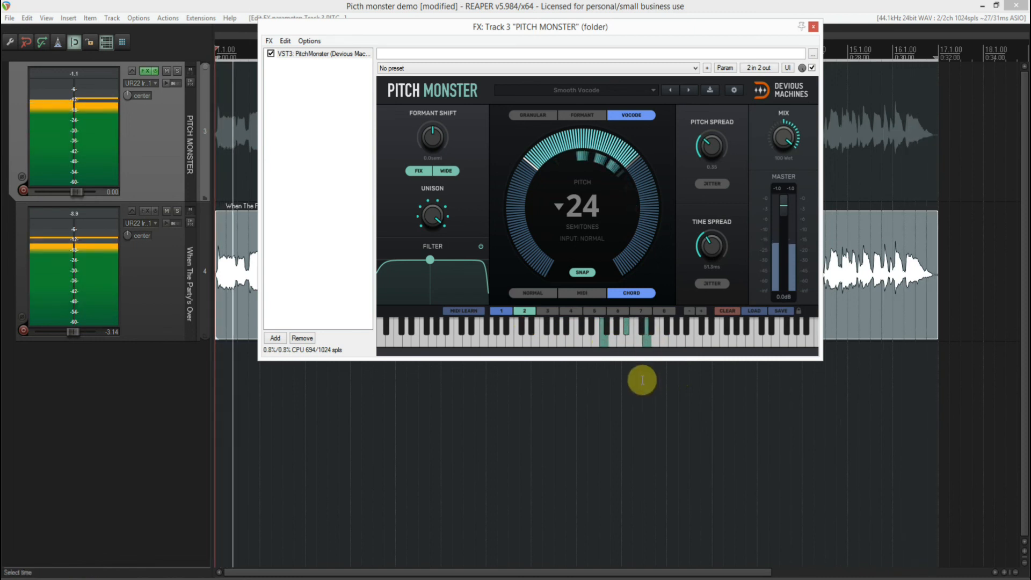
Build a three-note chord in chord memory 3, starting between the lowest notes of chords 1 and 2, with a black middle key
click(555, 315)
click(621, 340)
click(638, 329)
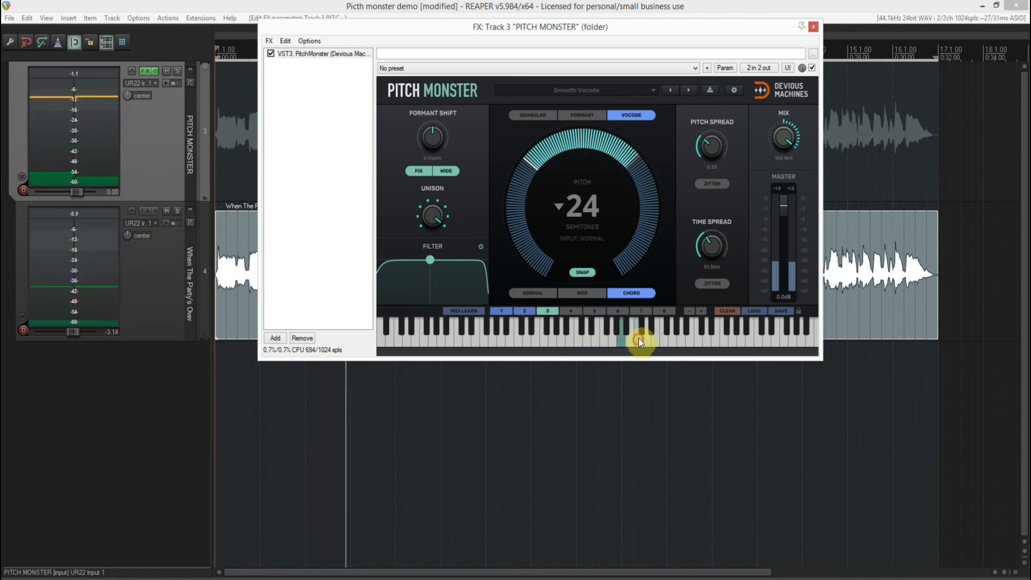
click(655, 339)
Build a four-note chord from white keys only in chord memory 4, using the lowest note of chord 1 as its bottom note
click(571, 312)
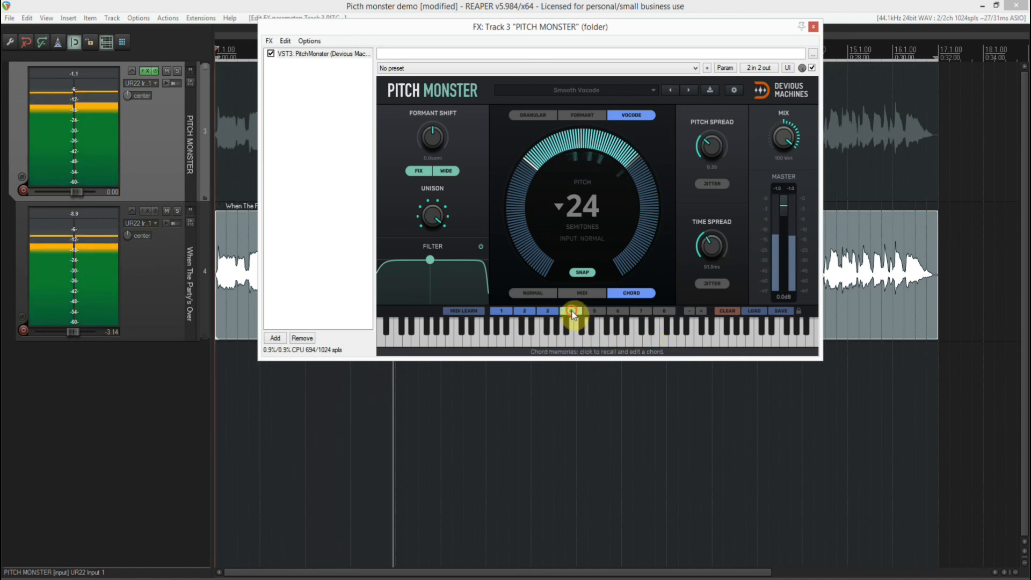
click(647, 340)
click(662, 339)
click(681, 340)
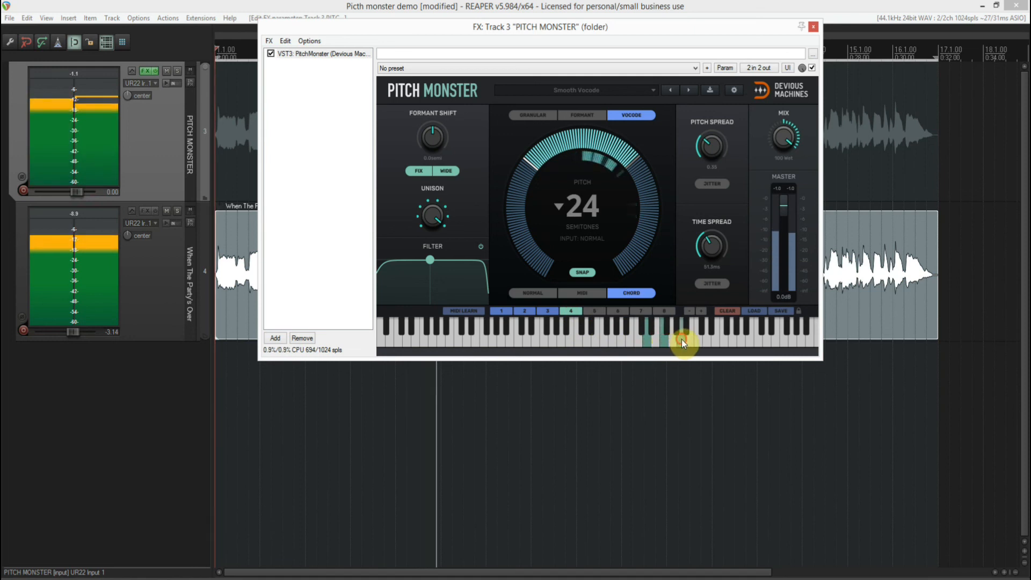
click(636, 339)
Audition Smooth Vocode during playback by switching repeatedly among chord memories 1 to 4, in sequence and in varied order
click(501, 311)
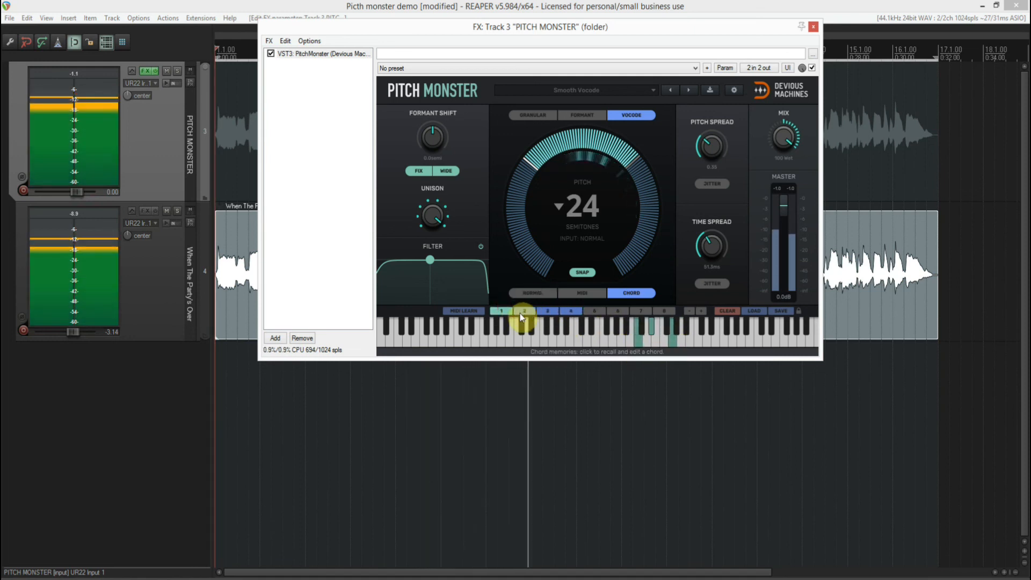
click(523, 311)
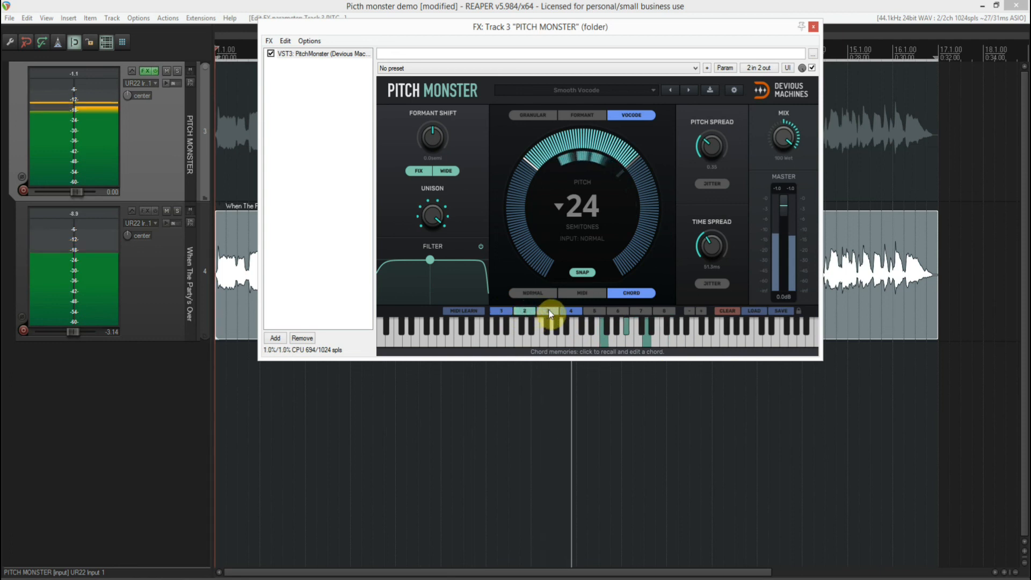
click(549, 311)
click(570, 312)
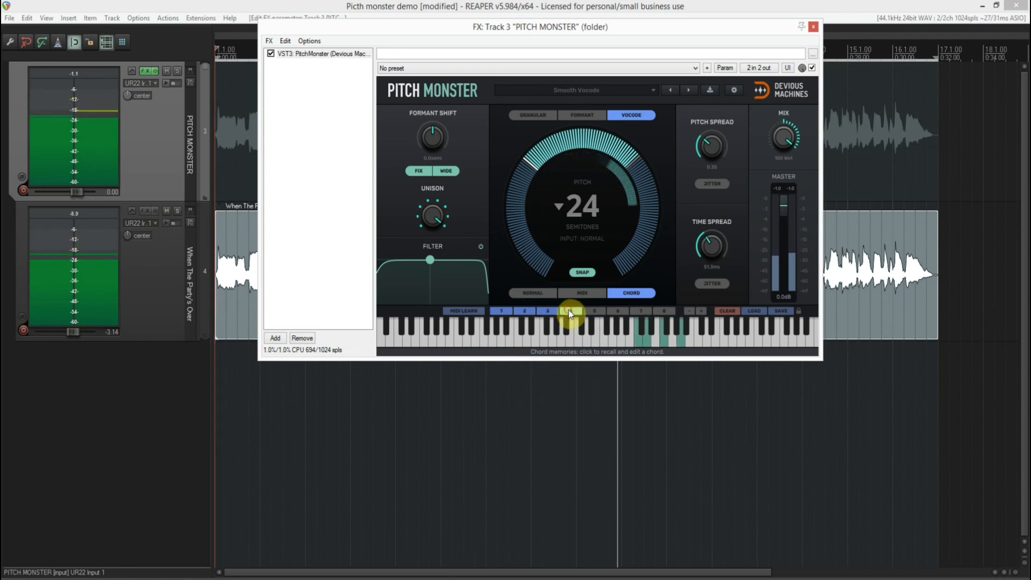
click(503, 310)
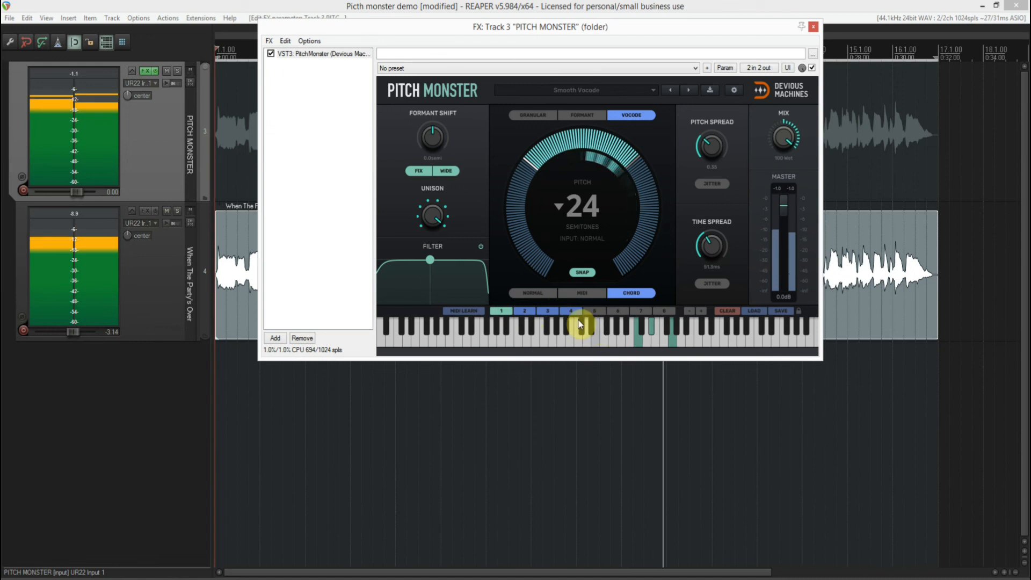
click(526, 311)
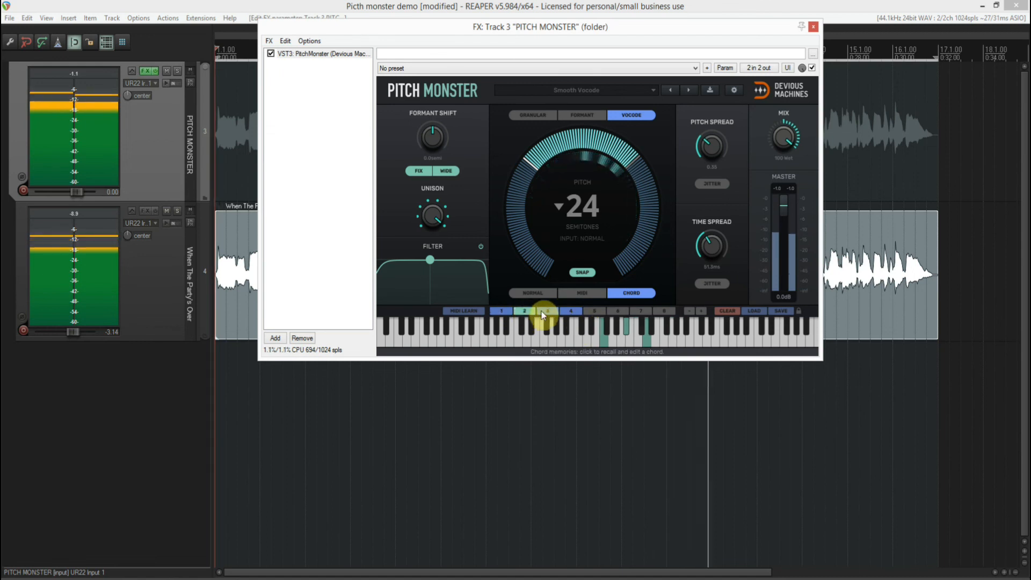
click(575, 312)
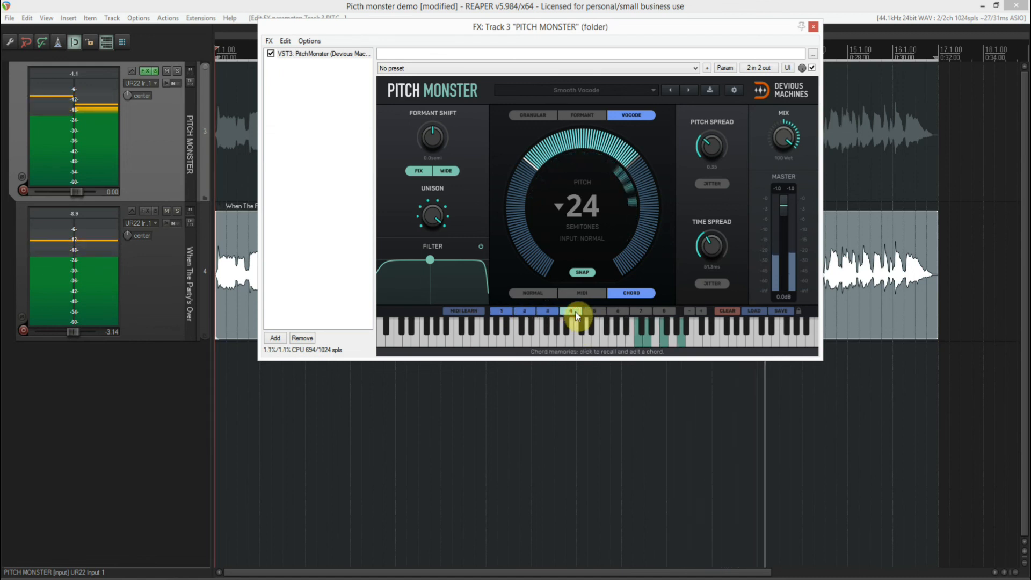
click(501, 310)
click(545, 311)
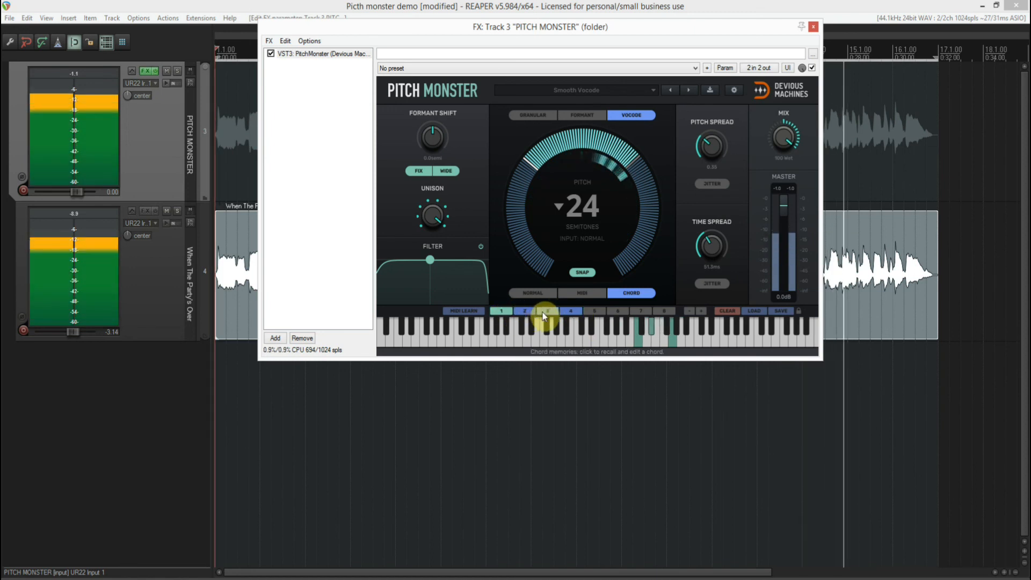
click(528, 311)
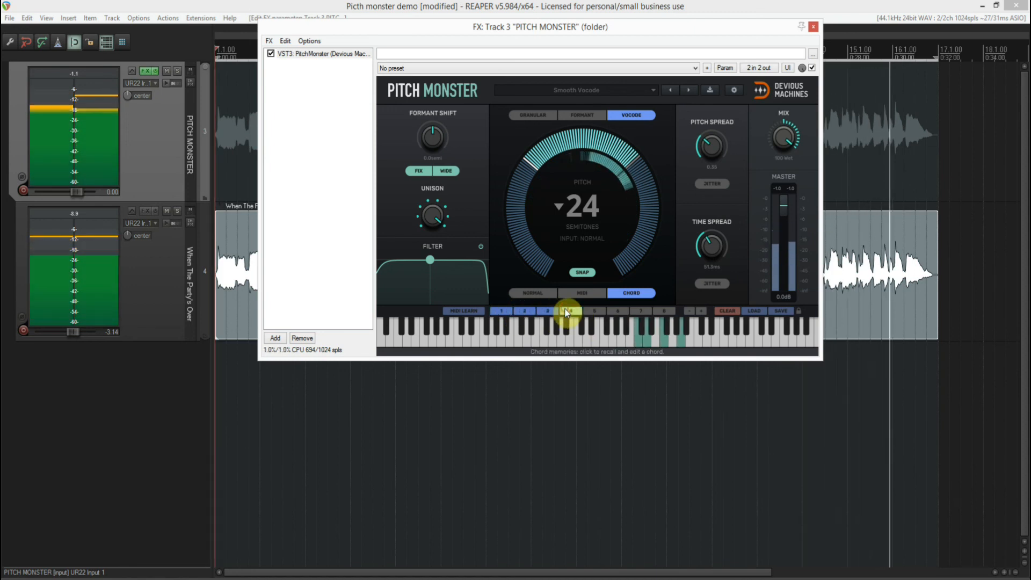
click(504, 312)
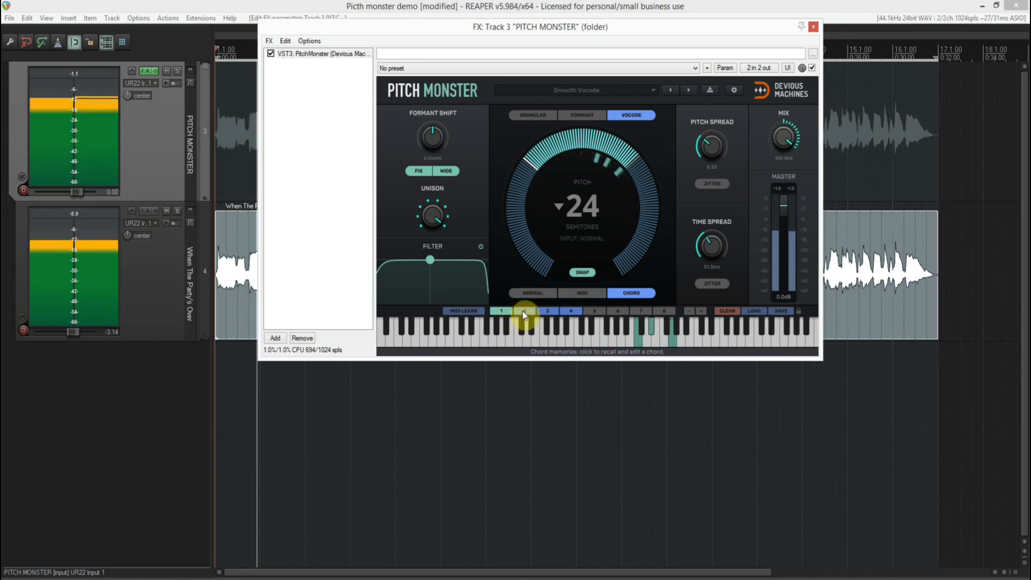
click(523, 311)
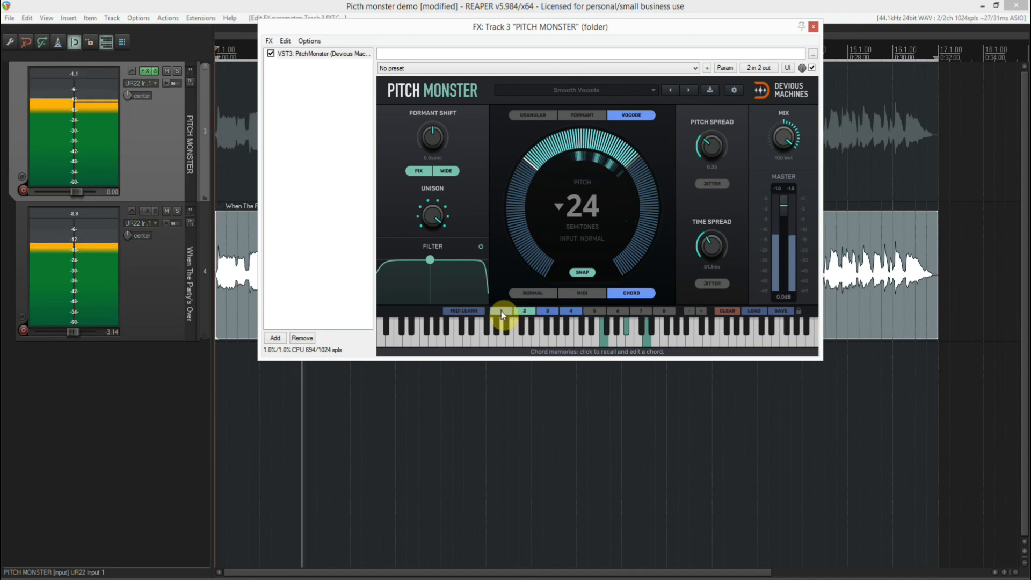
click(501, 311)
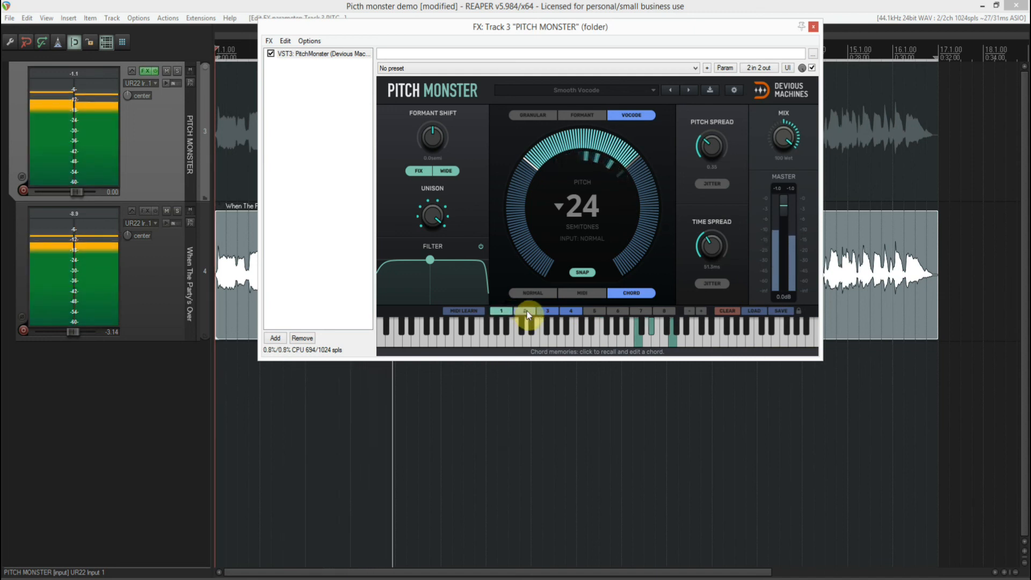
click(526, 310)
click(549, 311)
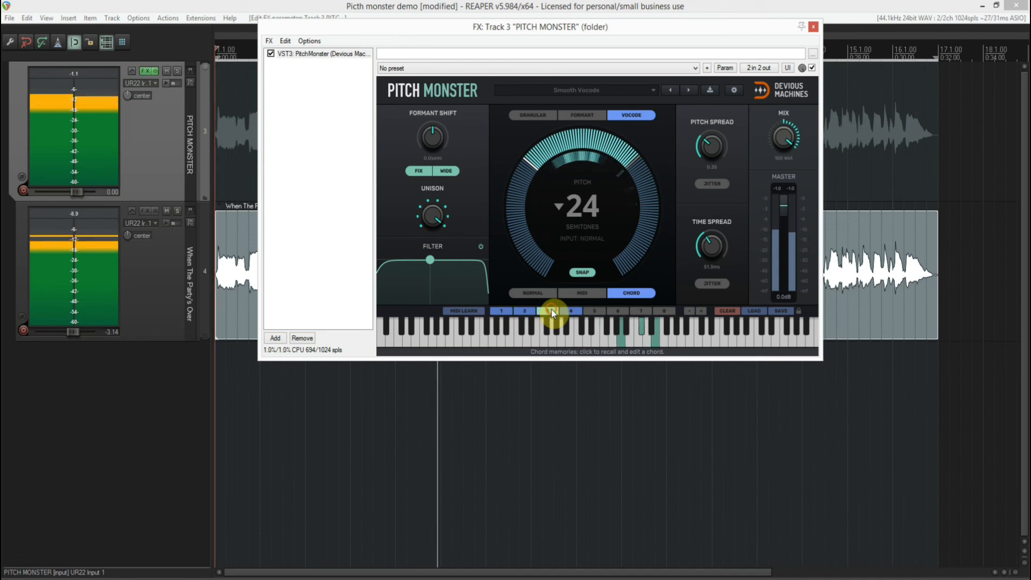
click(572, 311)
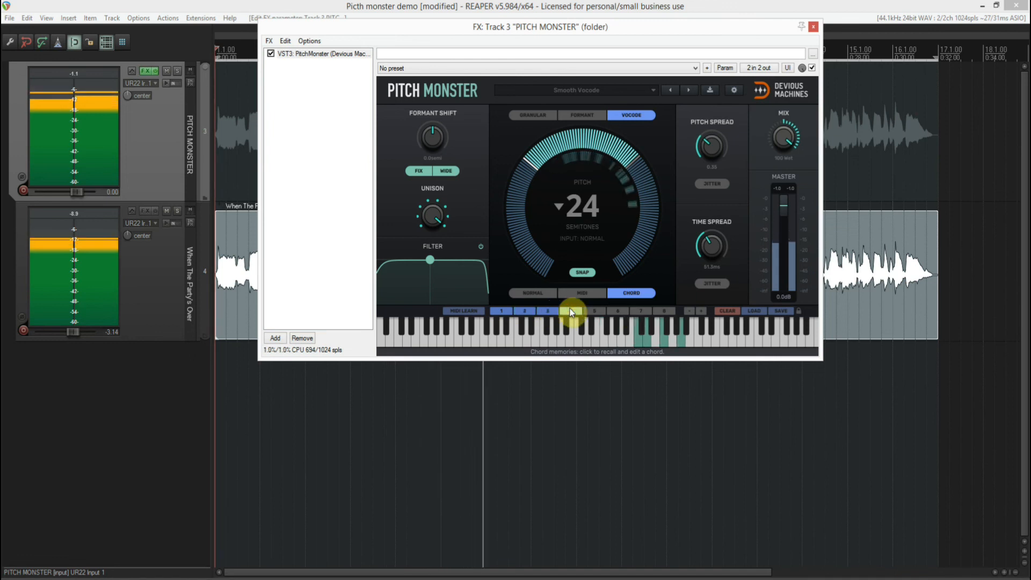